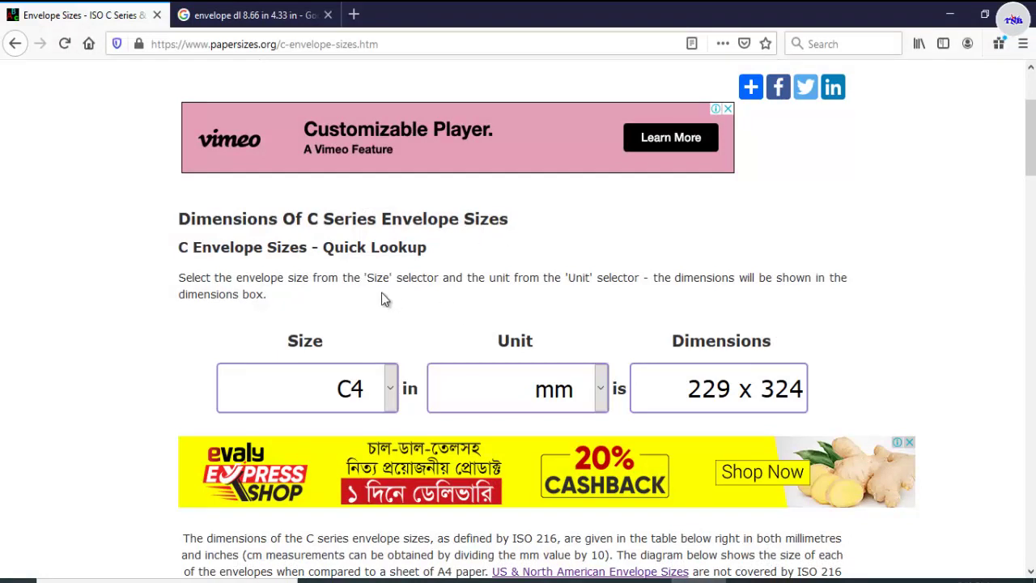
Select the C9 envelope size on PaperSizes.org and show its dimensions in inches (1.6 x 2.2).
{"action": "scroll", "coordinate": [382, 296], "scroll_direction": "up", "scroll_amount": 3}
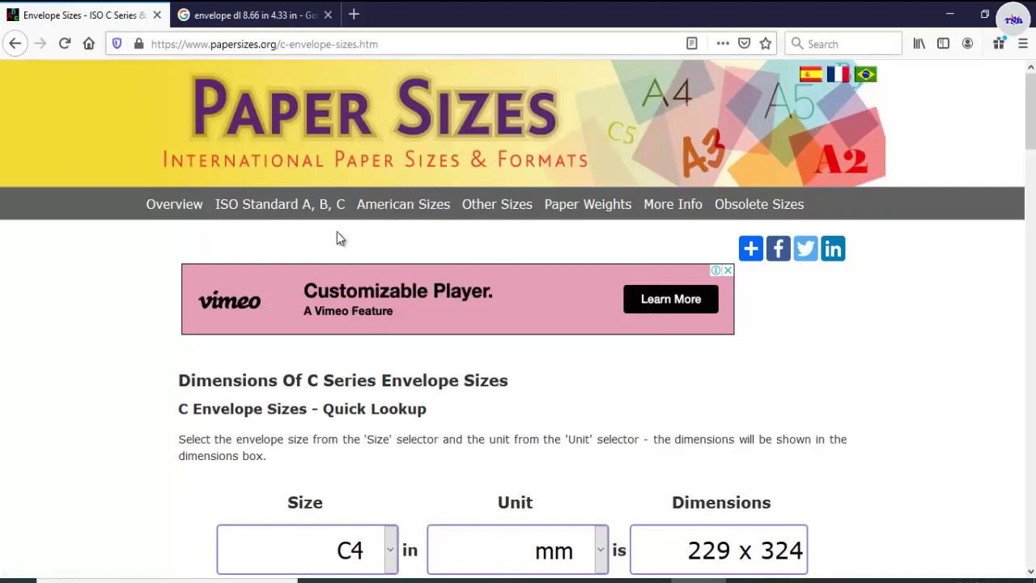
{"action": "scroll", "coordinate": [327, 248], "scroll_direction": "down", "scroll_amount": 3}
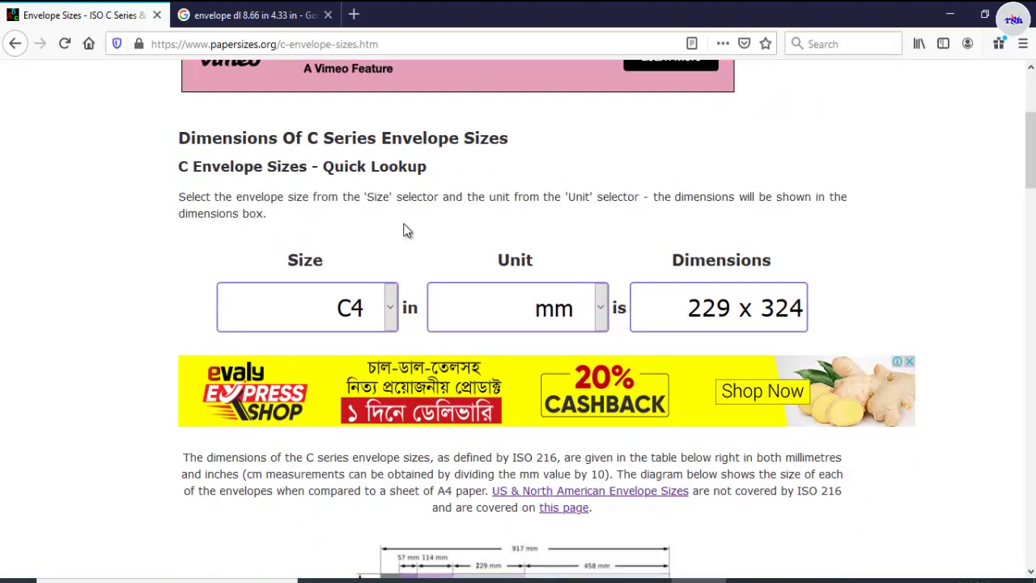
{"action": "left_click", "coordinate": [394, 302]}
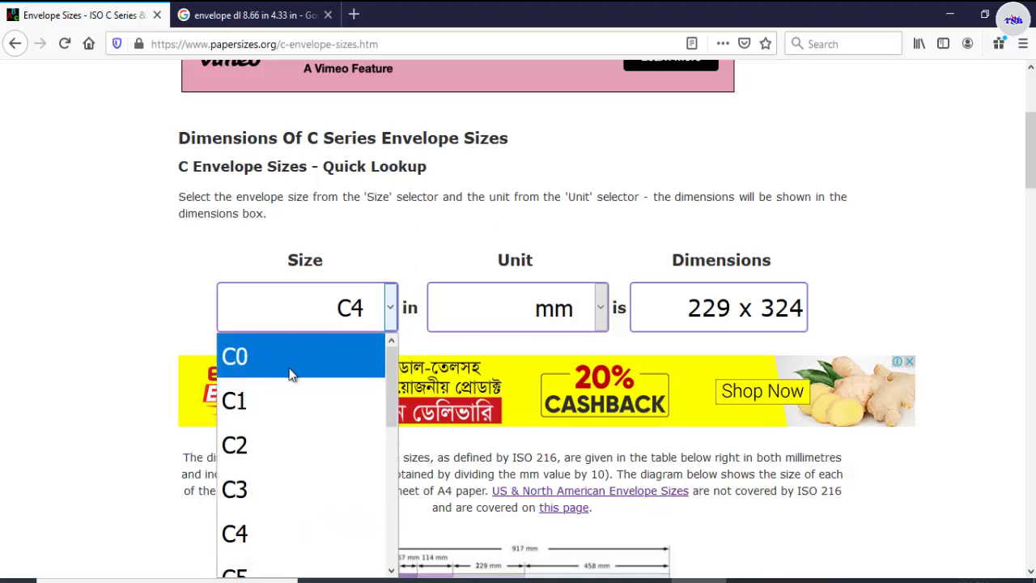
{"action": "scroll", "coordinate": [288, 378], "scroll_direction": "down", "scroll_amount": 1}
{"action": "scroll", "coordinate": [282, 374], "scroll_direction": "up", "scroll_amount": 1}
{"action": "scroll", "coordinate": [285, 385], "scroll_direction": "down", "scroll_amount": 3}
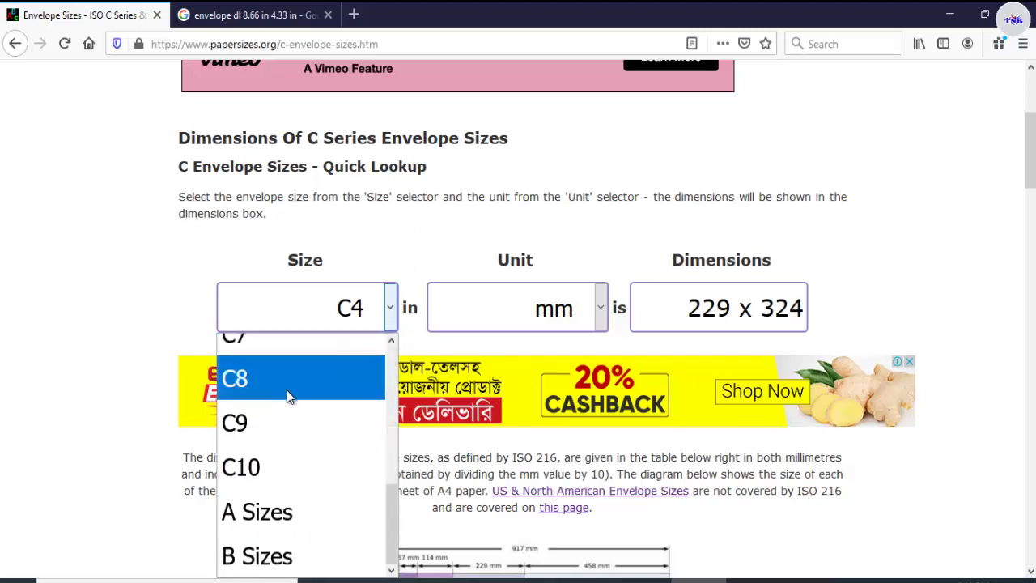
{"action": "left_click", "coordinate": [248, 423]}
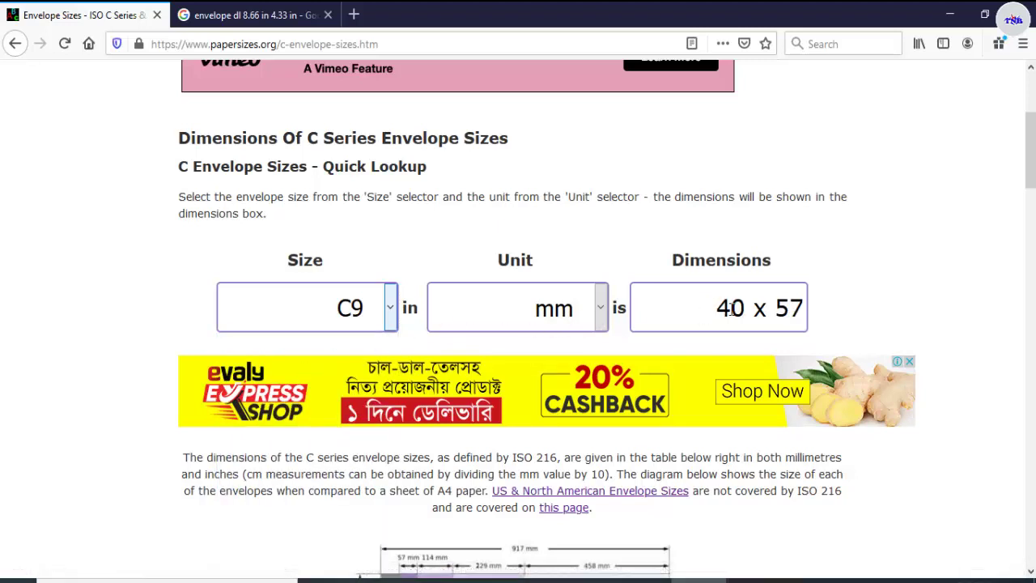
{"action": "left_click", "coordinate": [600, 308]}
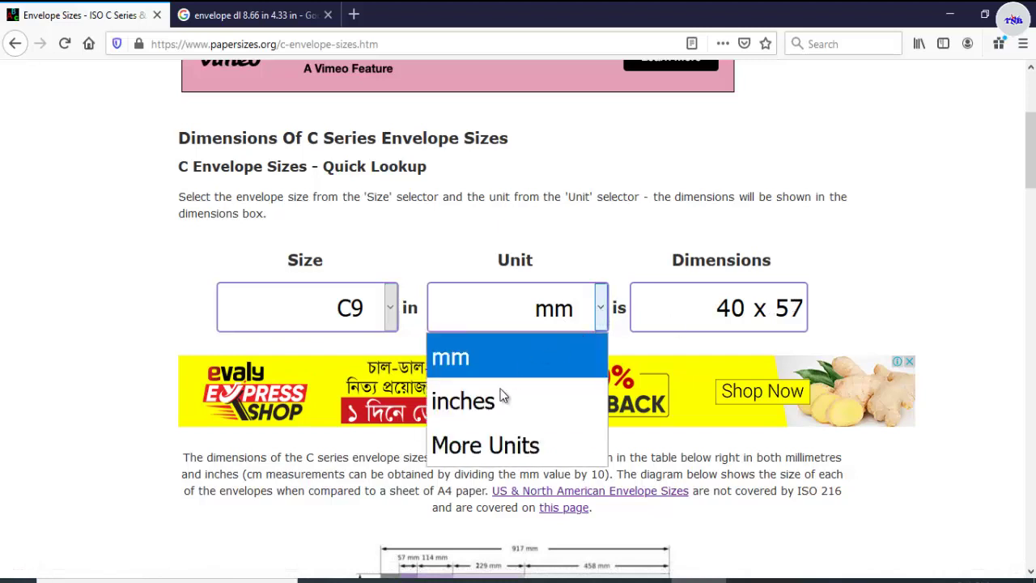
{"action": "left_click", "coordinate": [494, 400]}
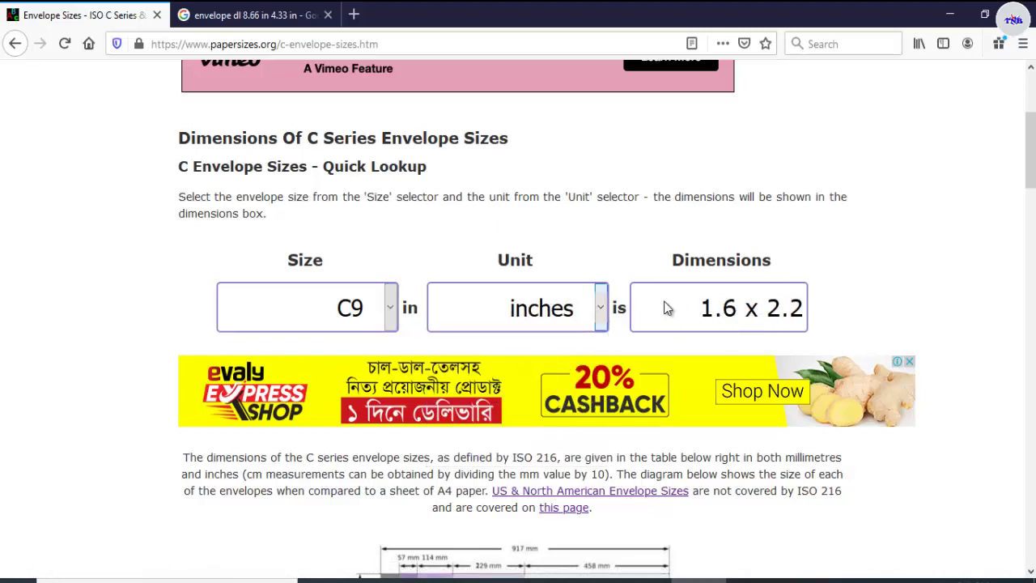
Close the size list keeping C9 and return to the envelope image search results.
{"action": "left_click", "coordinate": [389, 309]}
{"action": "scroll", "coordinate": [281, 429], "scroll_direction": "up", "scroll_amount": 1}
{"action": "scroll", "coordinate": [282, 429], "scroll_direction": "down", "scroll_amount": 2}
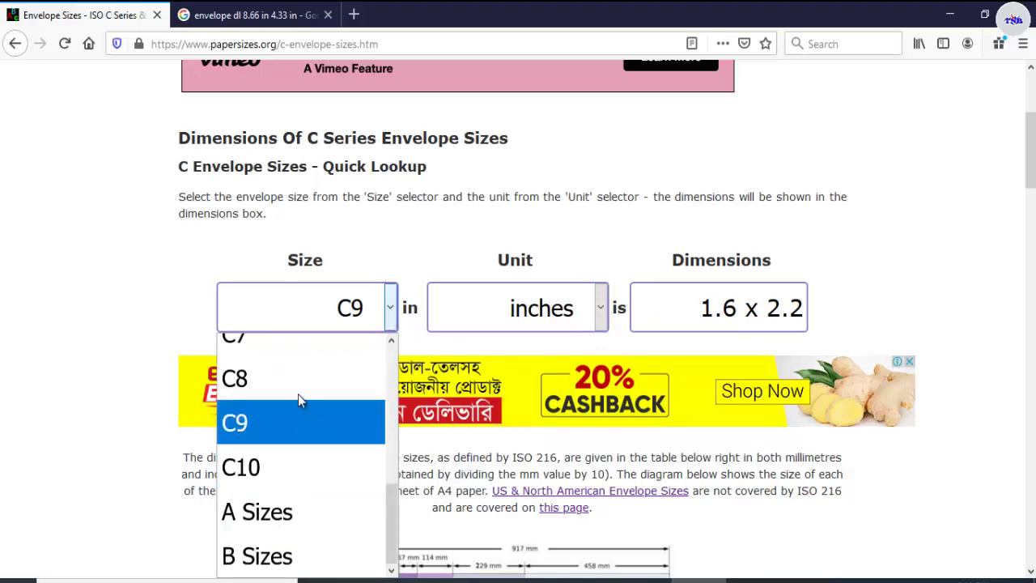
{"action": "left_click", "coordinate": [170, 259]}
{"action": "left_click", "coordinate": [243, 15]}
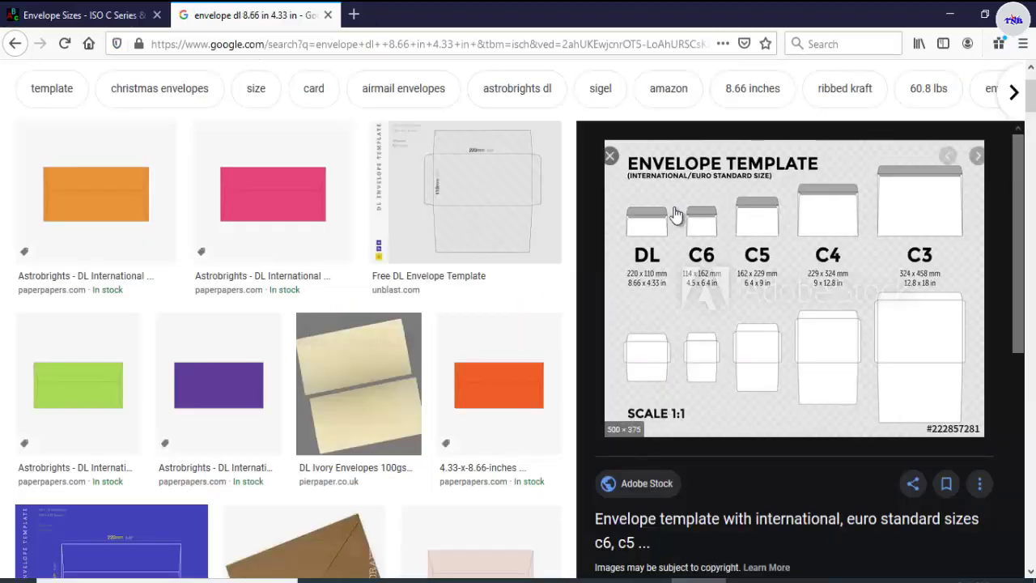
{"action": "mouse_move", "coordinate": [794, 288]}
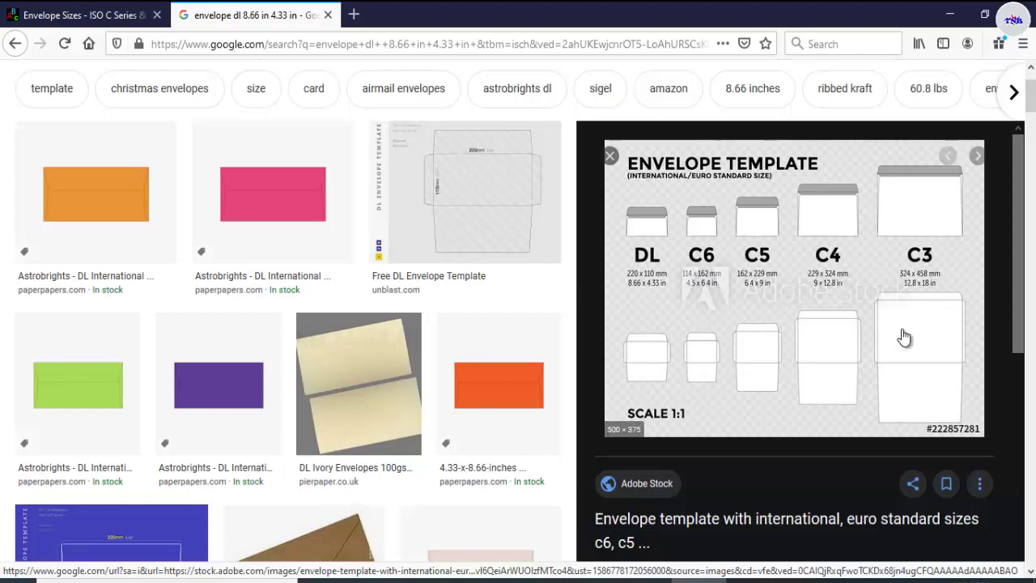
Open the Free DL Envelope Template result to confirm the 8.66 x 4.33 in DL size.
{"action": "left_click", "coordinate": [445, 278]}
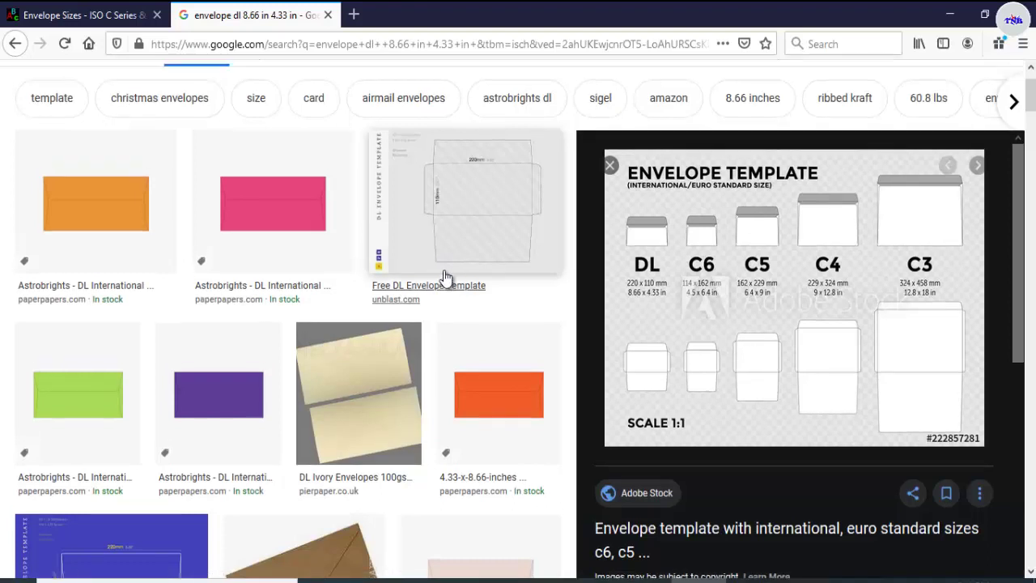
{"action": "scroll", "coordinate": [445, 277], "scroll_direction": "up", "scroll_amount": 2}
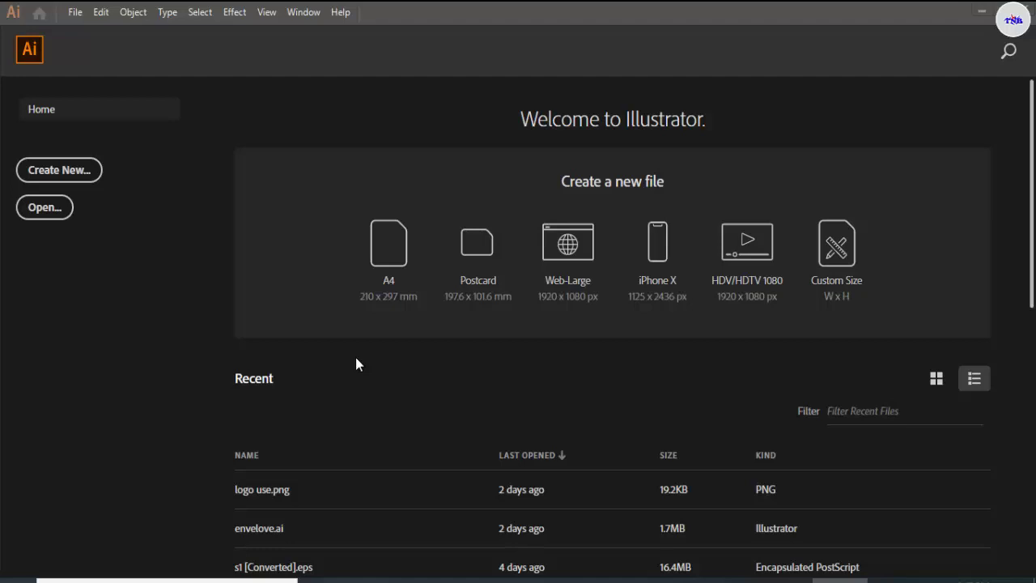
Create a landscape A3 print-preset document with units set to inches.
{"action": "left_click", "coordinate": [45, 172]}
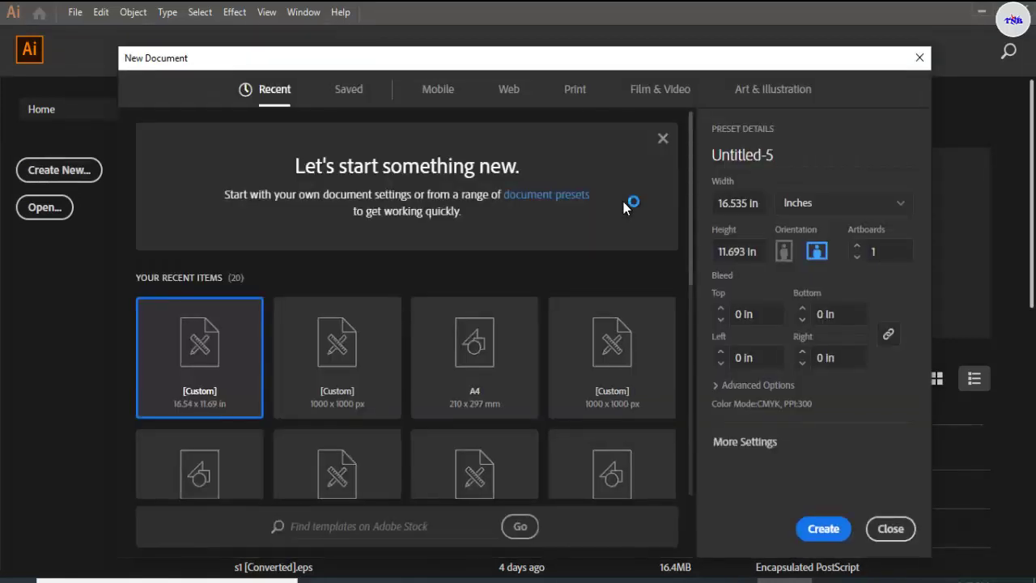
{"action": "left_click", "coordinate": [575, 89]}
{"action": "left_click", "coordinate": [201, 368]}
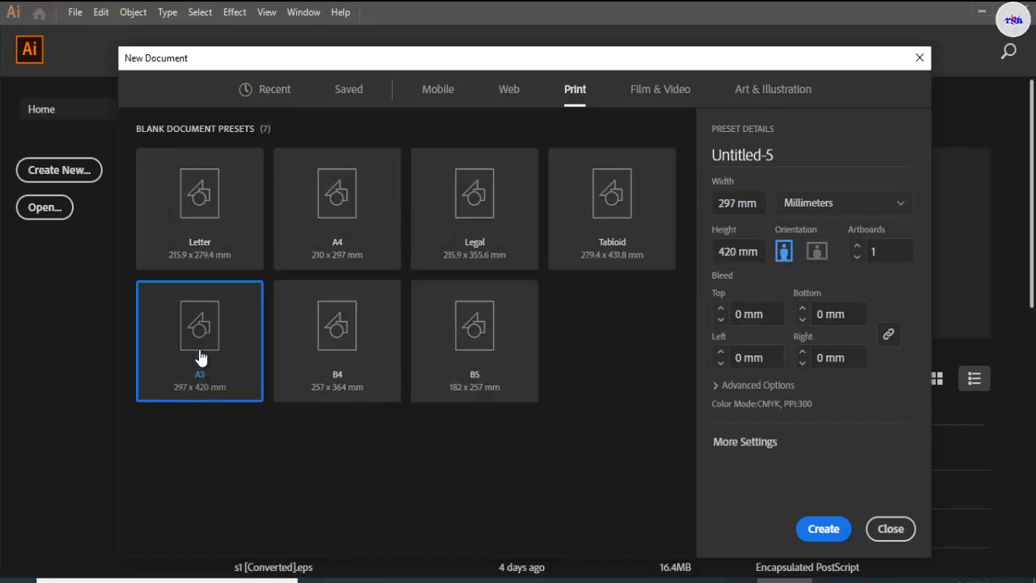
{"action": "left_click", "coordinate": [820, 204]}
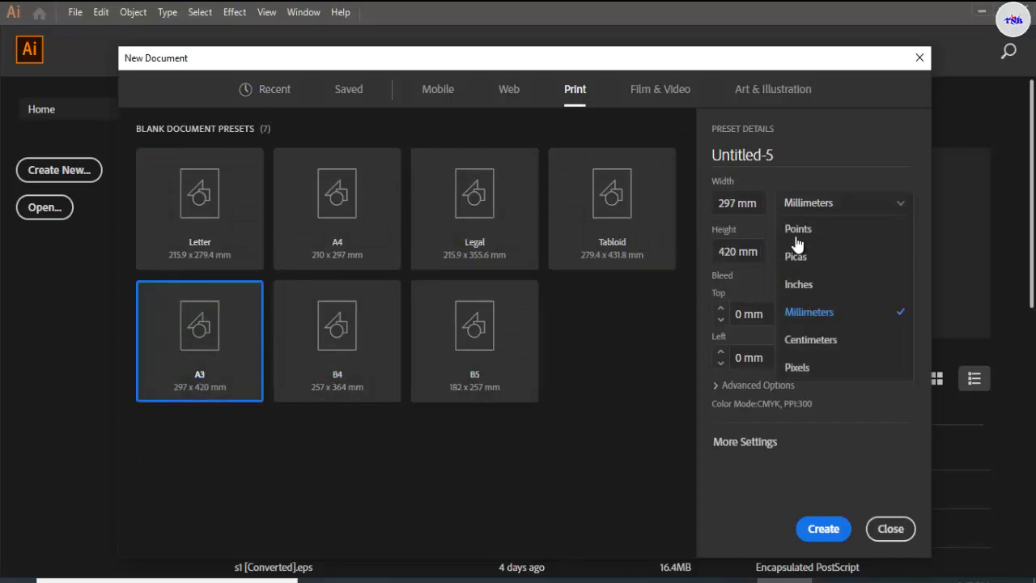
{"action": "left_click", "coordinate": [815, 278]}
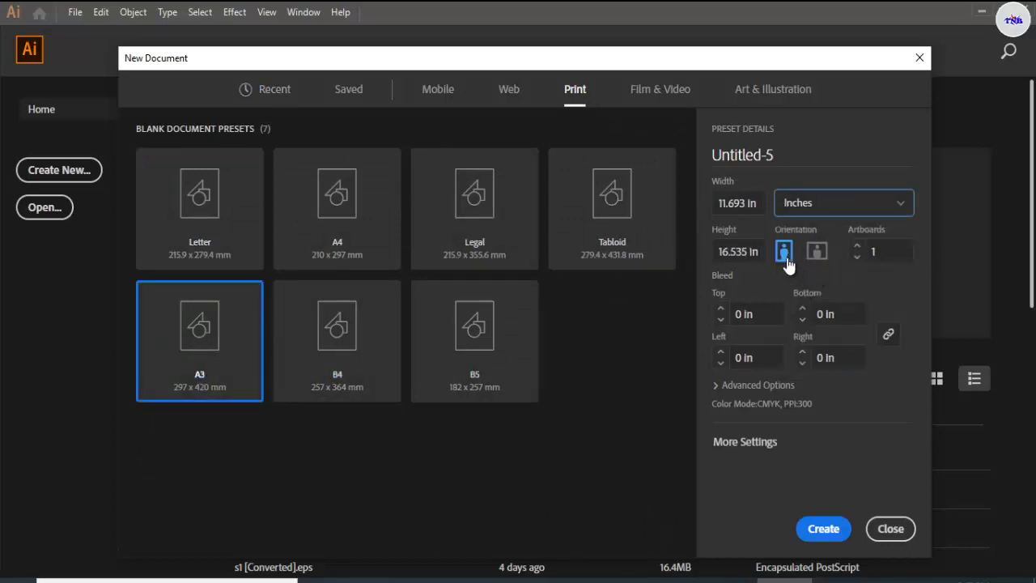
{"action": "left_click", "coordinate": [817, 252]}
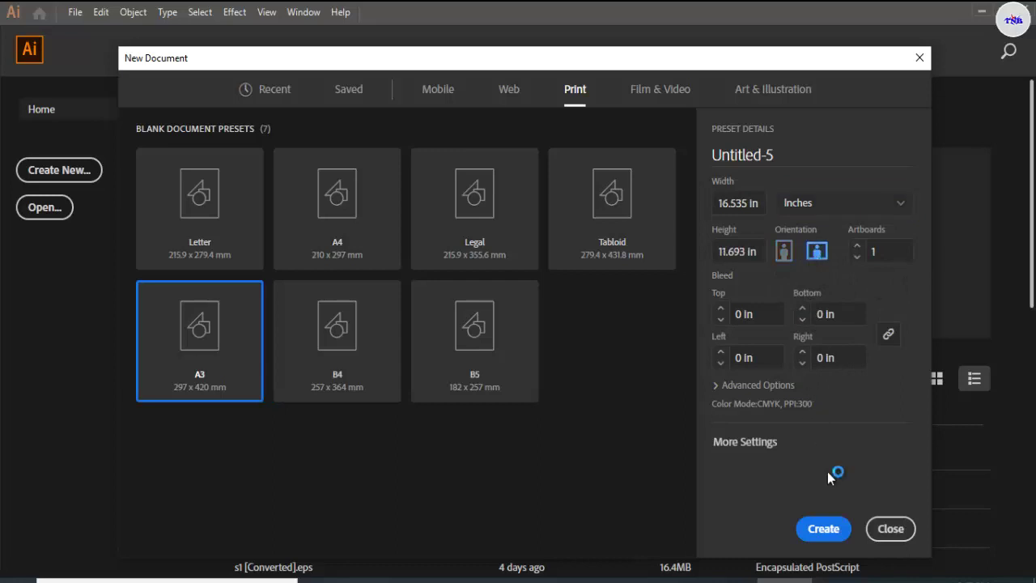
{"action": "left_click", "coordinate": [834, 534]}
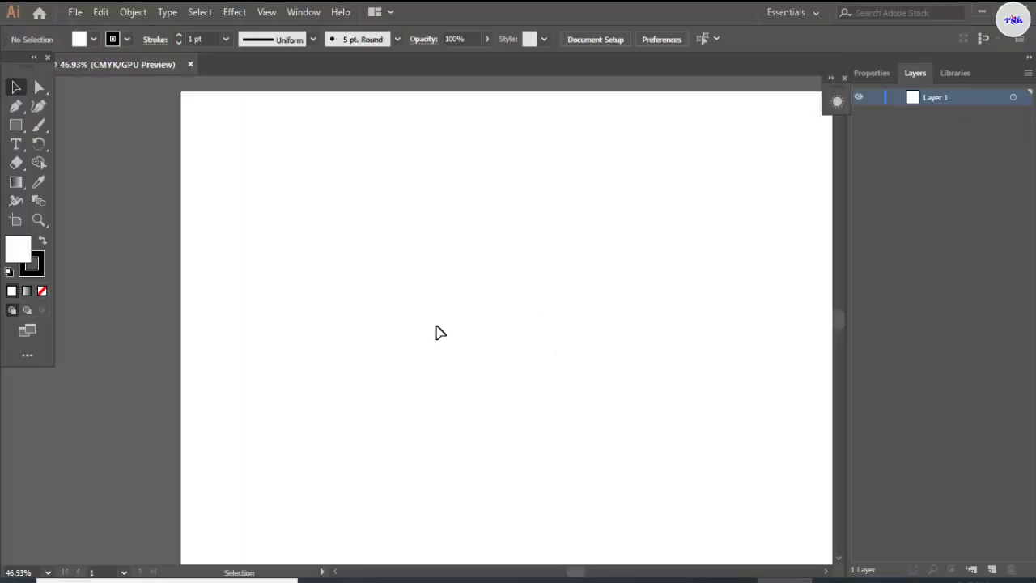
Draw an 8.66 x 4.33 in rectangle on the artboard, checking the DL size in the browser.
{"action": "scroll", "coordinate": [430, 327], "scroll_direction": "down", "scroll_amount": 2}
{"action": "scroll", "coordinate": [430, 326], "scroll_direction": "up", "scroll_amount": 1}
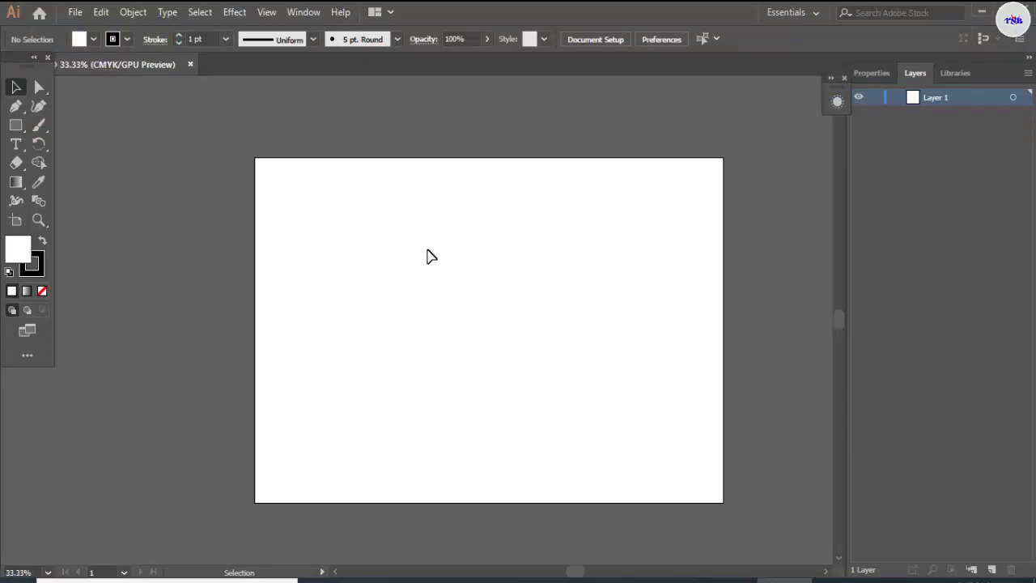
{"action": "left_click", "coordinate": [15, 125]}
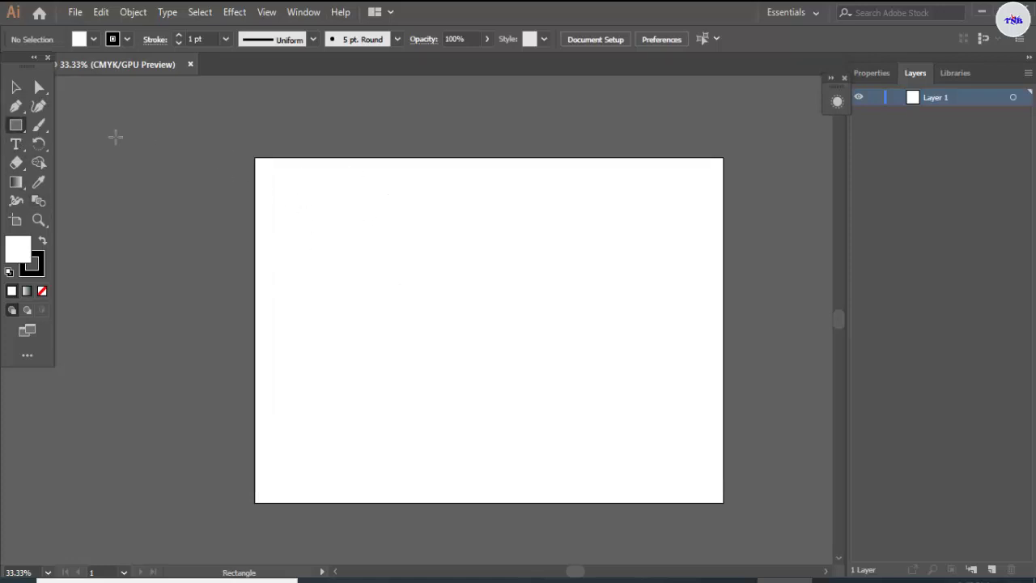
{"action": "left_click", "coordinate": [340, 240]}
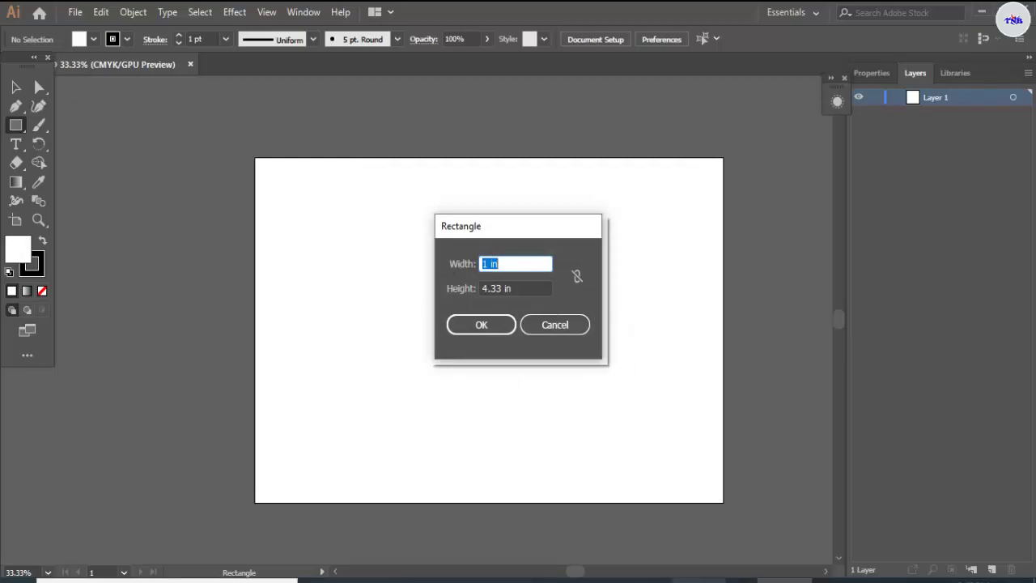
{"action": "key", "text": "alt+Tab"}
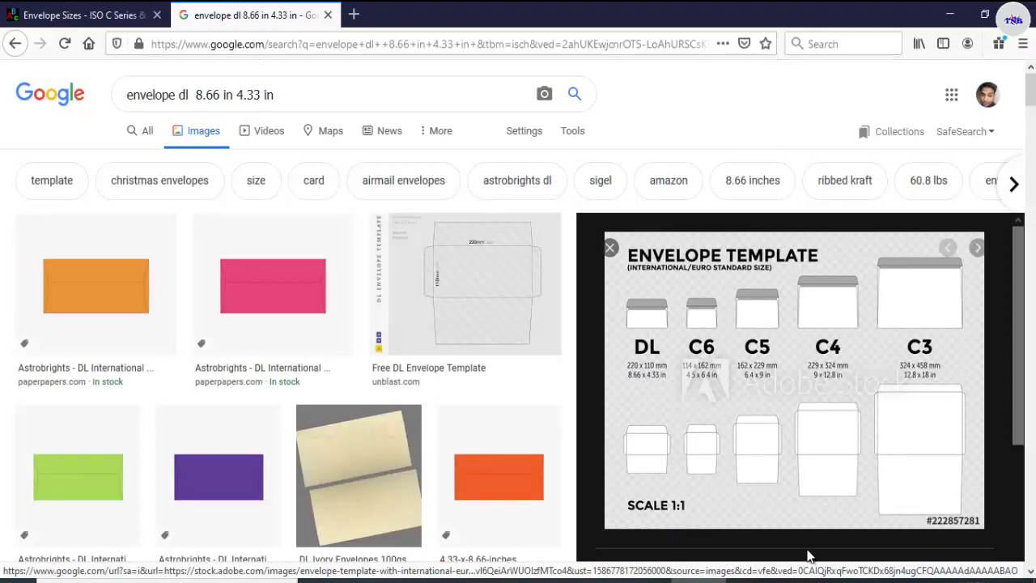
{"action": "left_click", "coordinate": [567, 567]}
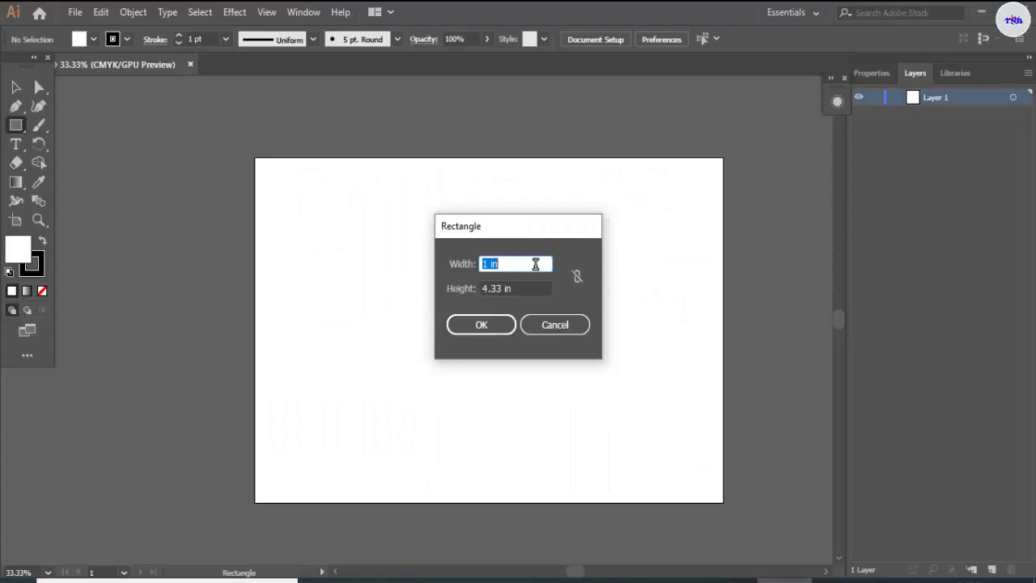
{"action": "key", "text": "BackSpace"}
{"action": "type", "text": "8.66"}
{"action": "left_click", "coordinate": [517, 285]}
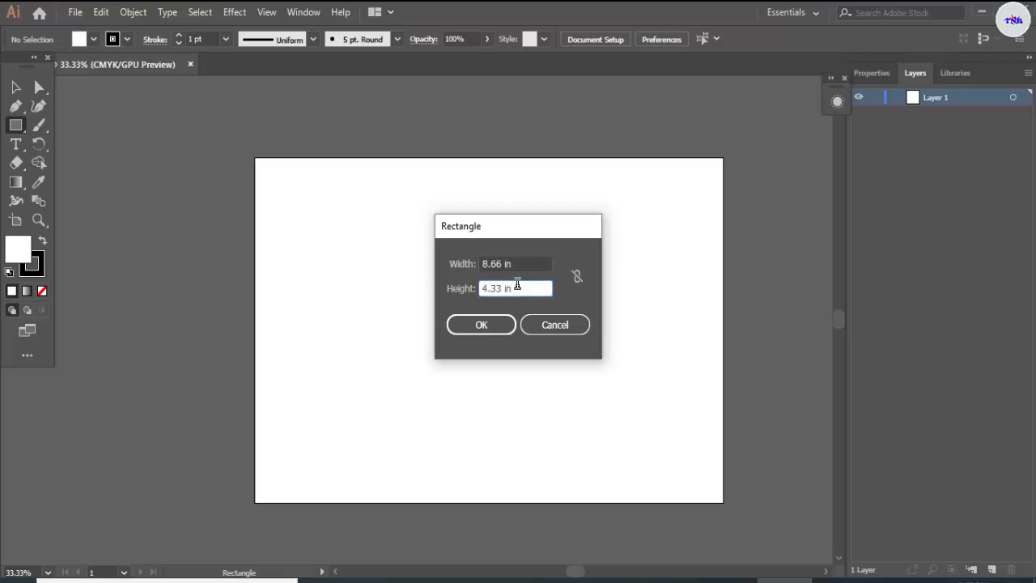
{"action": "left_click", "coordinate": [483, 325]}
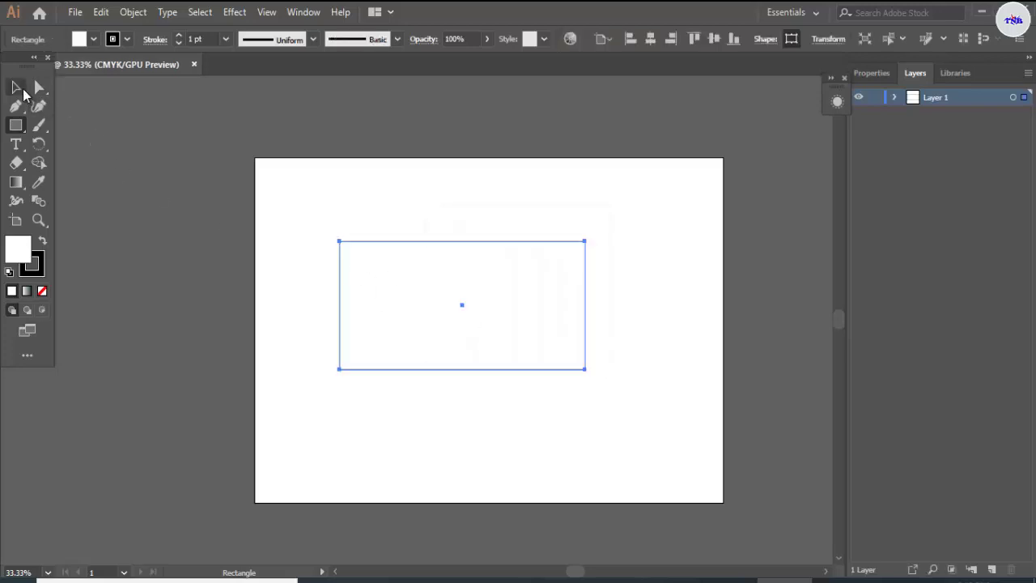
Nudge the rectangle slightly up and left, then start a second exact-size rectangle.
{"action": "left_click", "coordinate": [16, 87]}
{"action": "left_click_drag", "start_coordinate": [431, 289], "coordinate": [442, 277]}
{"action": "left_click", "coordinate": [629, 290]}
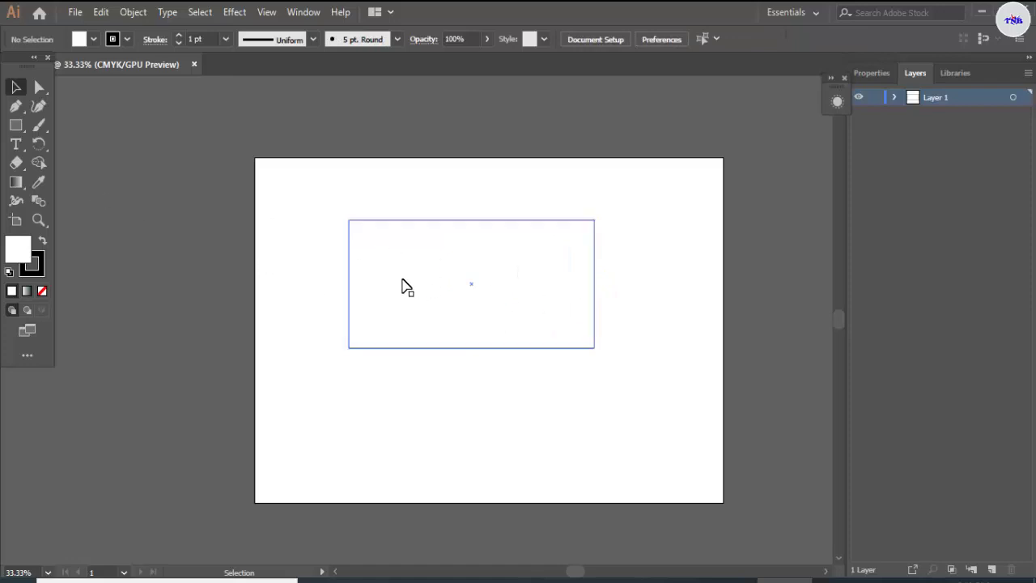
{"action": "left_click", "coordinate": [22, 130]}
{"action": "left_click", "coordinate": [504, 302]}
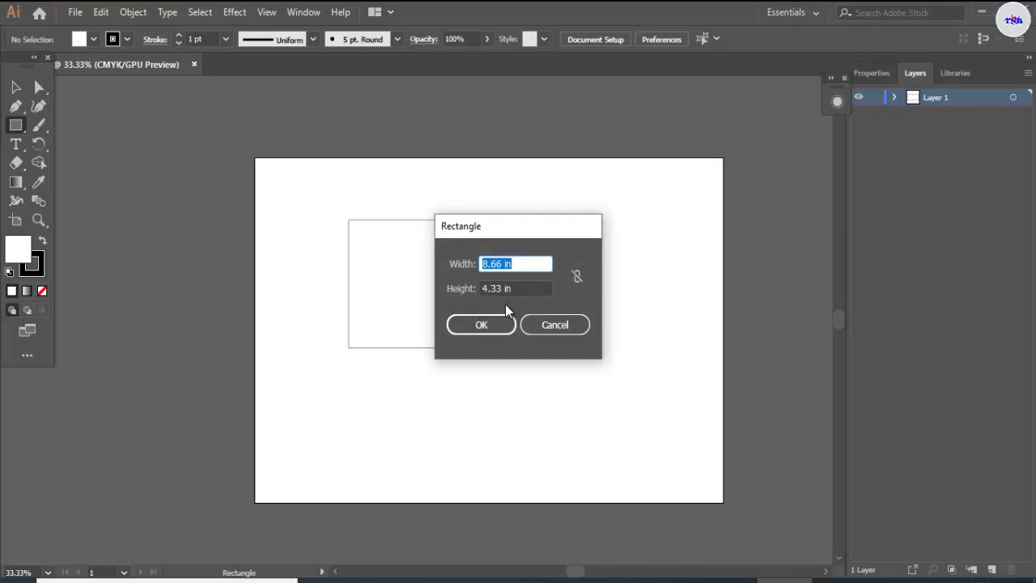
Draw an 8.66 x 4 in rectangle and snap it edge to edge beneath the first.
{"action": "left_click", "coordinate": [502, 289]}
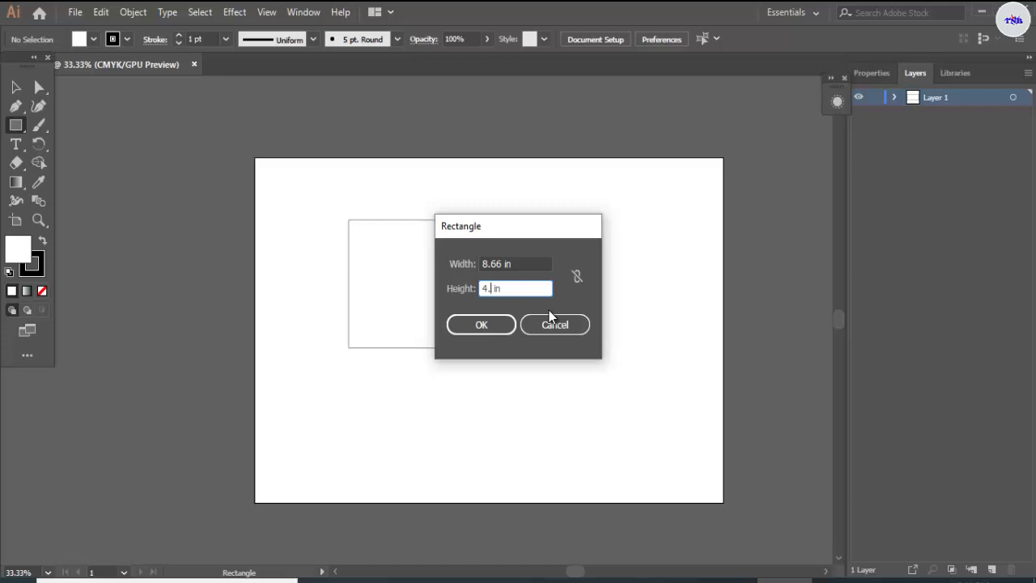
{"action": "left_click", "coordinate": [483, 327]}
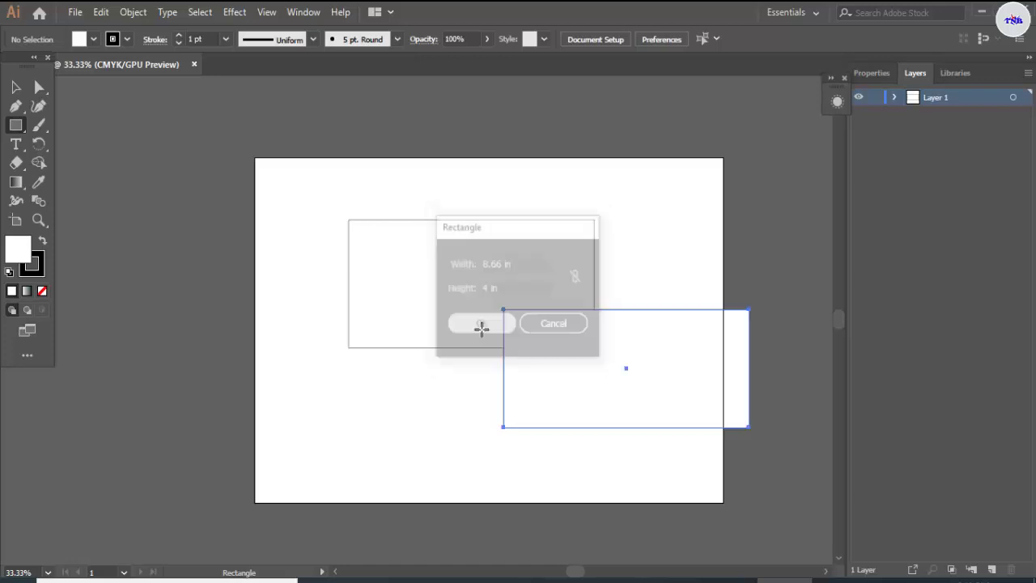
{"action": "left_click", "coordinate": [16, 87]}
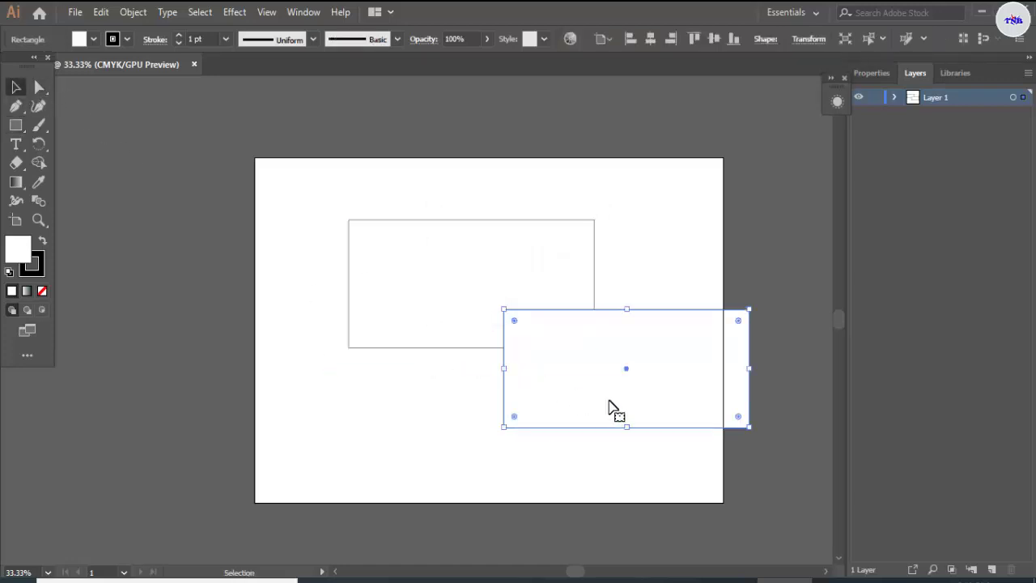
{"action": "left_click_drag", "start_coordinate": [592, 394], "coordinate": [446, 327]}
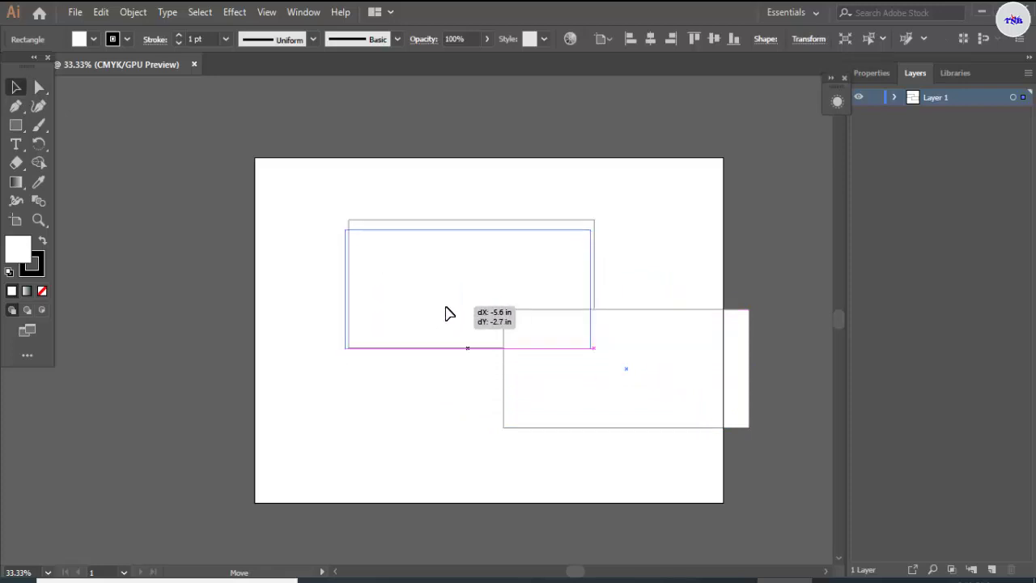
{"action": "left_click_drag", "start_coordinate": [443, 316], "coordinate": [446, 309]}
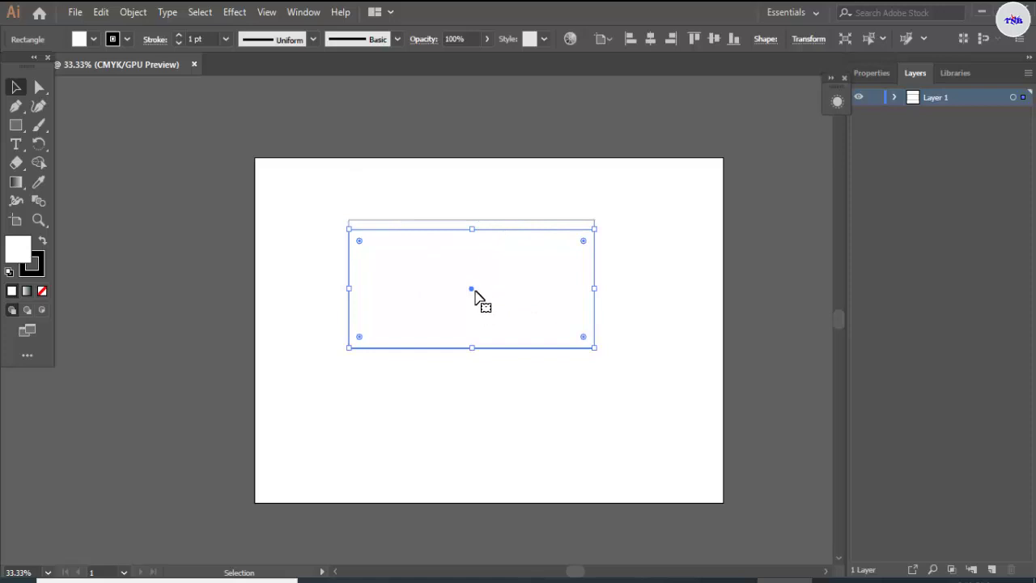
{"action": "left_click_drag", "start_coordinate": [513, 302], "coordinate": [507, 413]}
{"action": "left_click", "coordinate": [370, 204]}
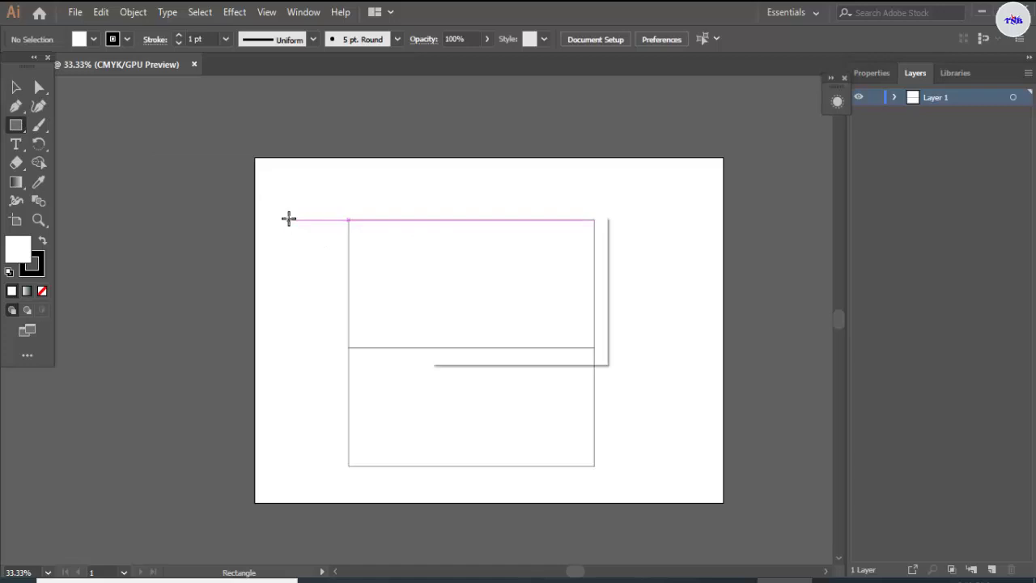
Draw an 8.66 x 1.5 in strip and place it on the envelope body's top edge.
{"action": "left_click", "coordinate": [288, 219]}
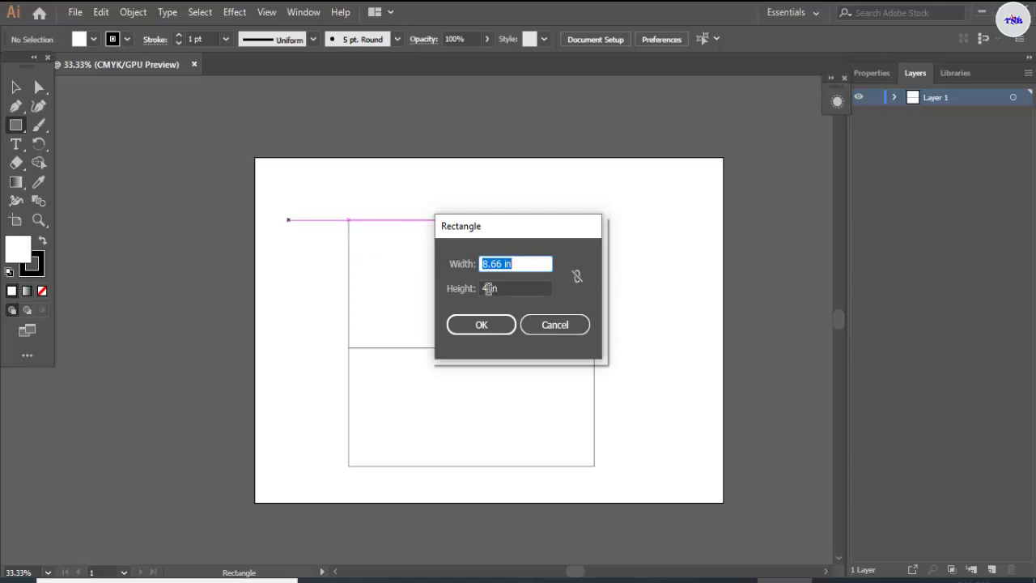
{"action": "left_click", "coordinate": [489, 289]}
{"action": "type", "text": "1.5"}
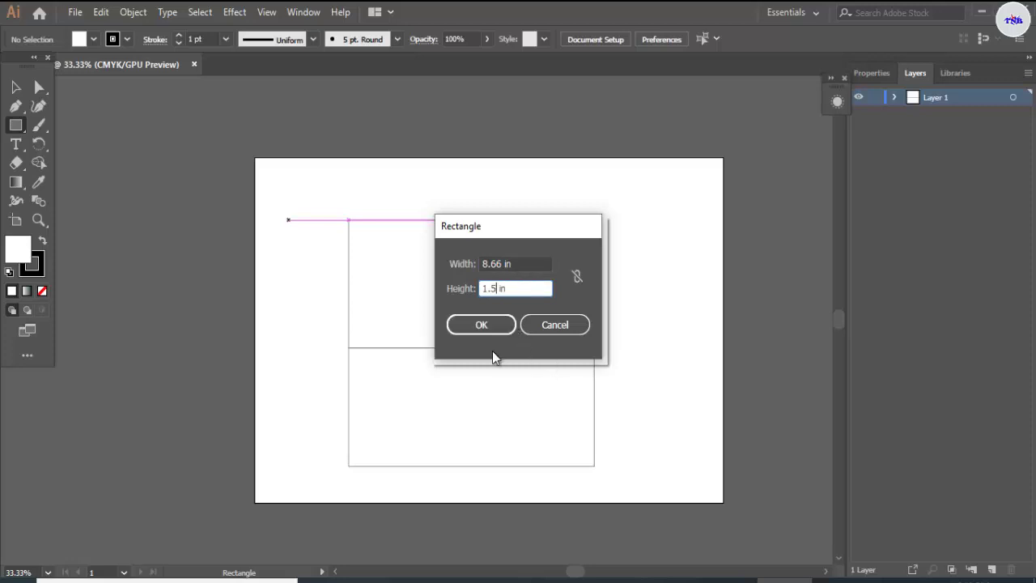
{"action": "left_click", "coordinate": [483, 325]}
{"action": "left_click", "coordinate": [15, 87]}
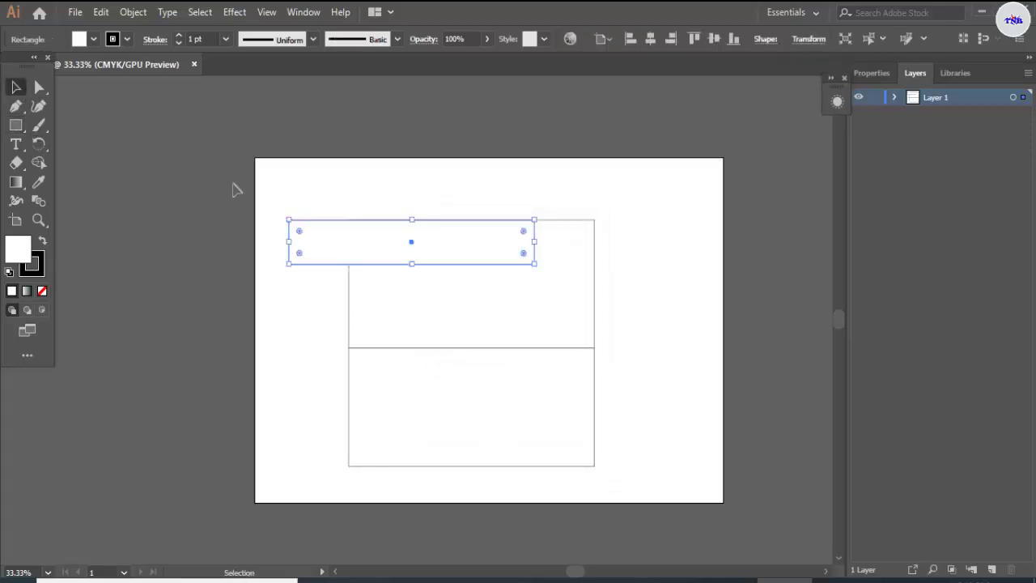
{"action": "left_click_drag", "start_coordinate": [337, 248], "coordinate": [400, 209]}
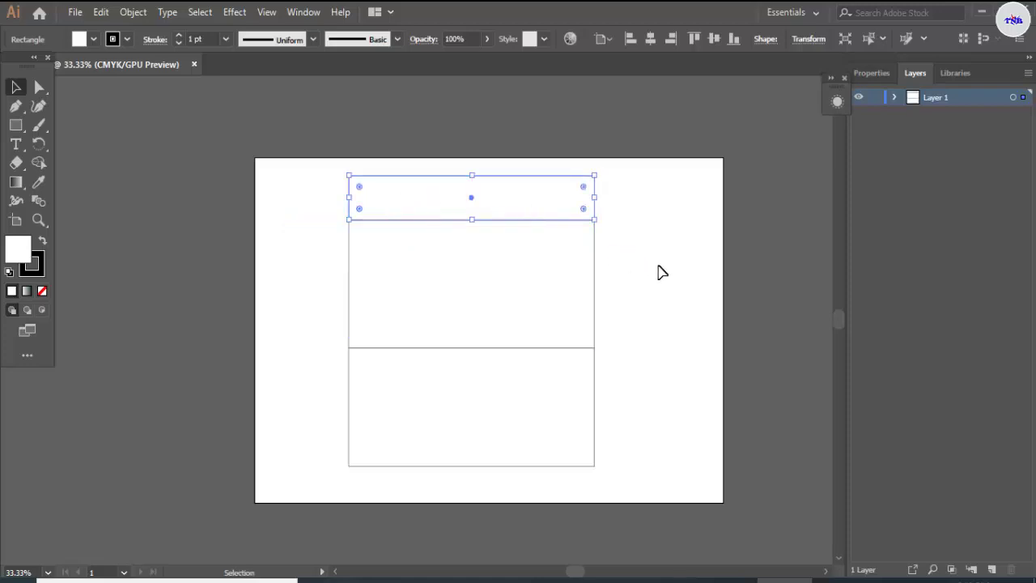
{"action": "left_click", "coordinate": [654, 277]}
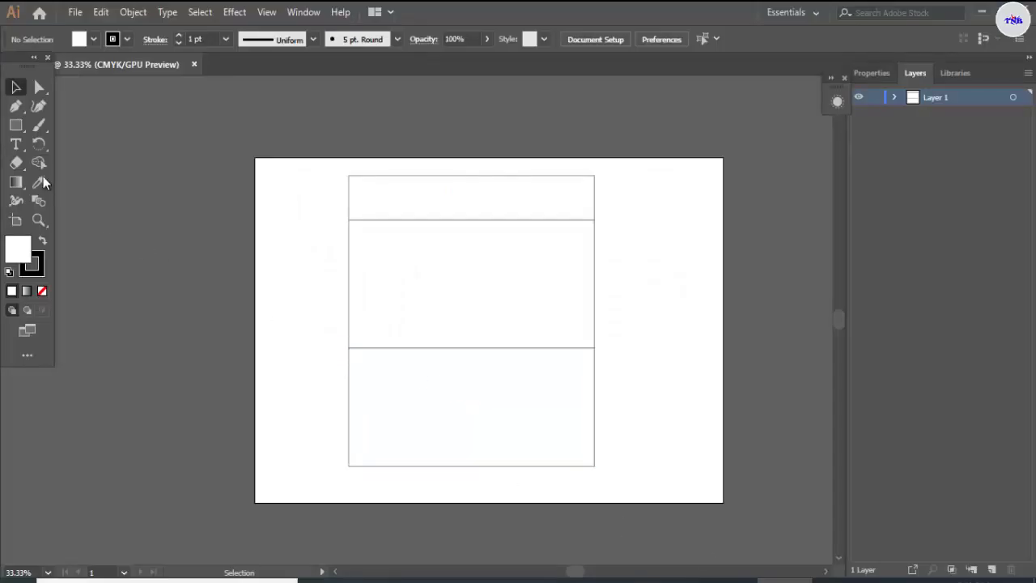
{"action": "left_click", "coordinate": [15, 125]}
Draw a 1 x 4.33 in side flap and snap it to the middle panel's left edge.
{"action": "left_click", "coordinate": [298, 255]}
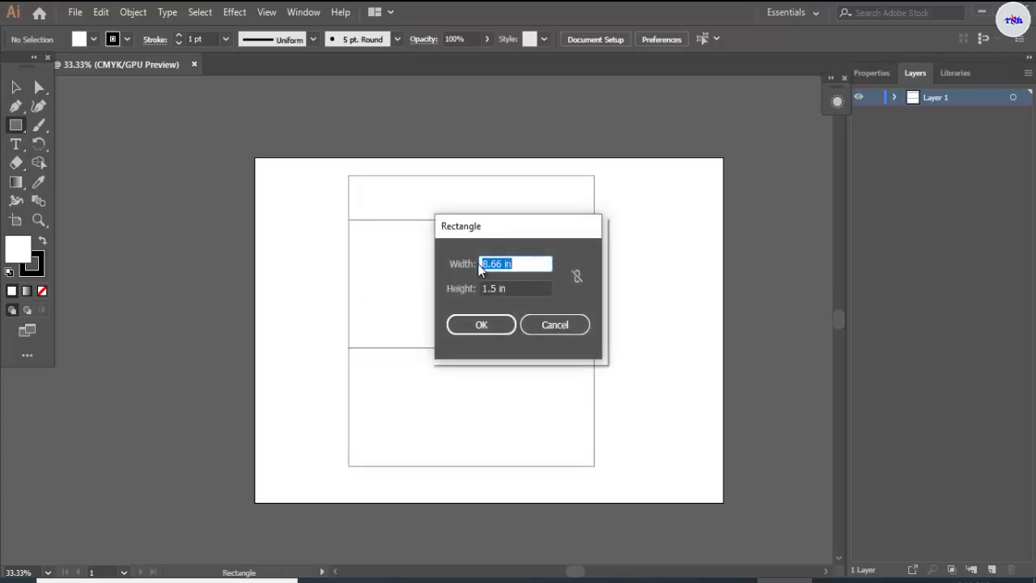
{"action": "left_click", "coordinate": [497, 288]}
{"action": "type", "text": "4.33"}
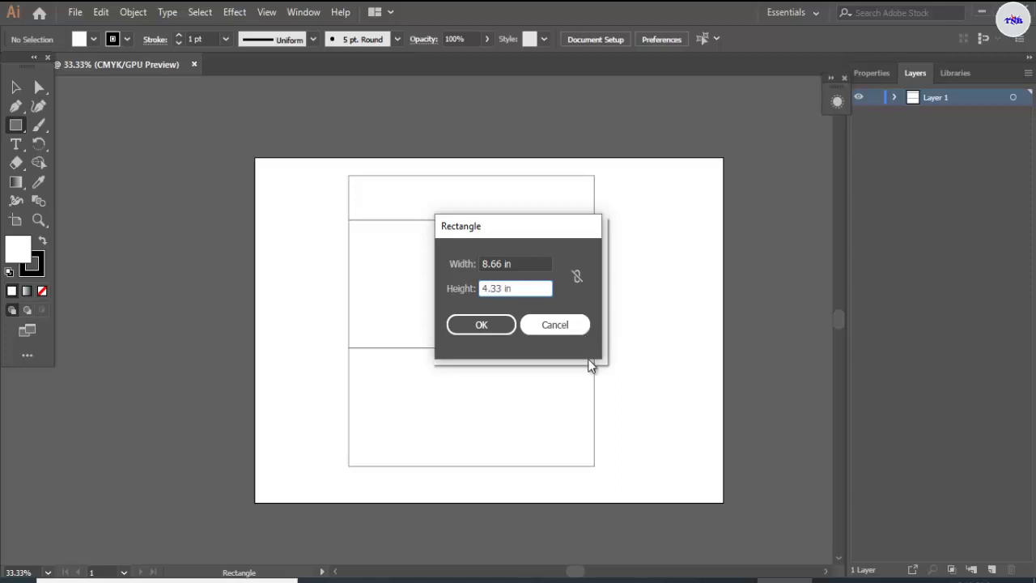
{"action": "left_click", "coordinate": [499, 264]}
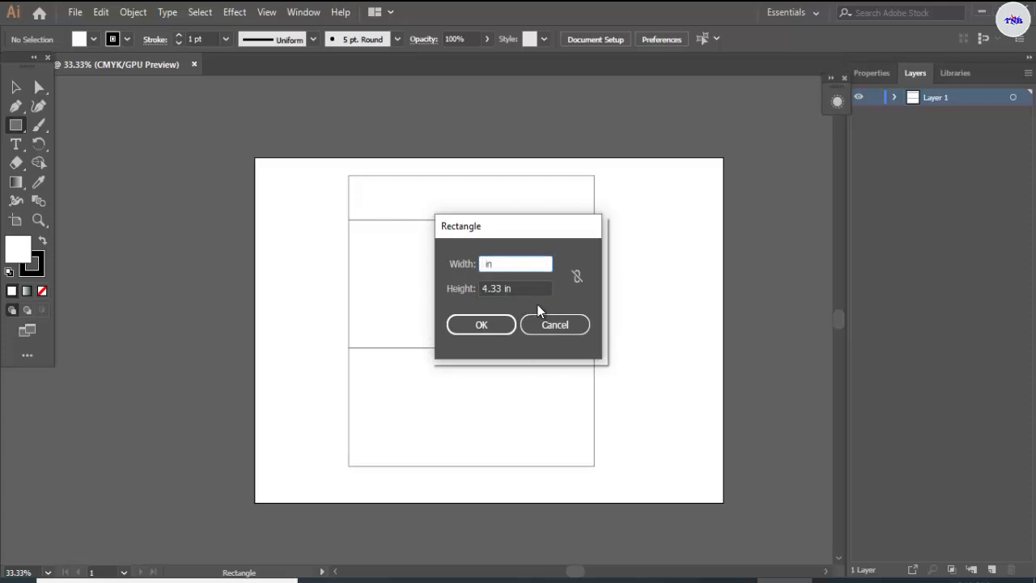
{"action": "type", "text": "1"}
{"action": "left_click", "coordinate": [466, 324]}
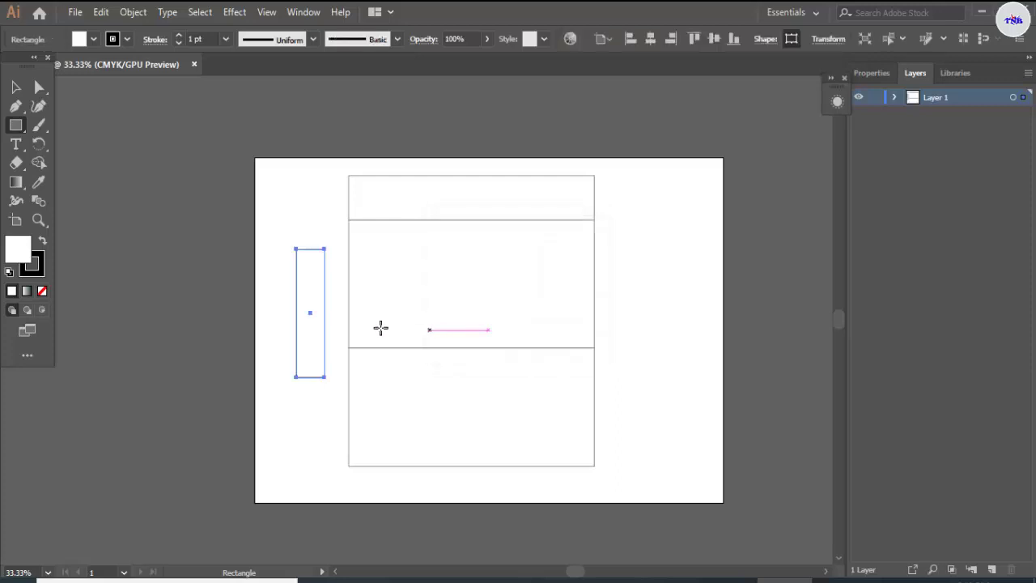
{"action": "left_click", "coordinate": [17, 88]}
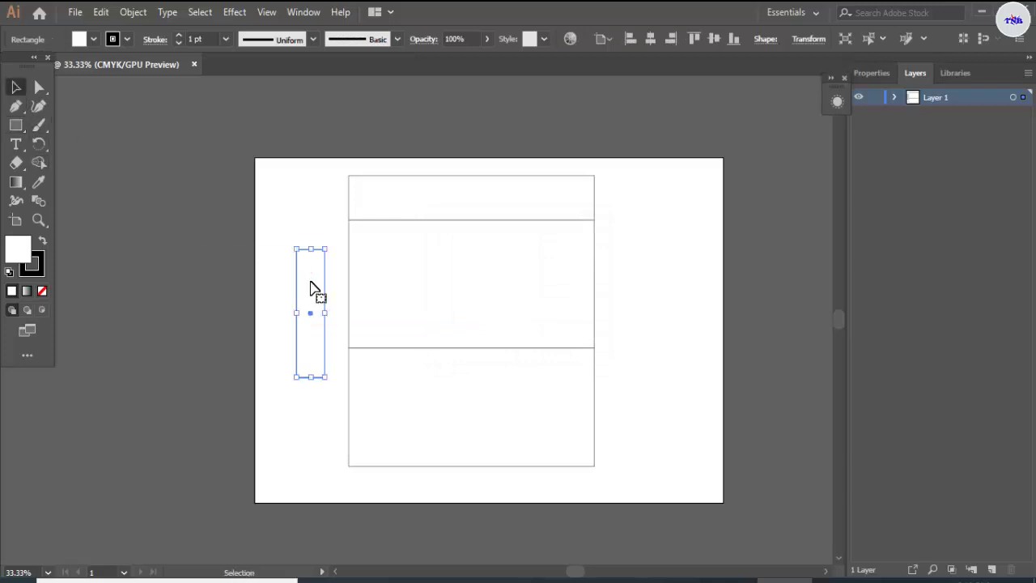
{"action": "left_click_drag", "start_coordinate": [311, 289], "coordinate": [336, 260]}
{"action": "left_click", "coordinate": [318, 225]}
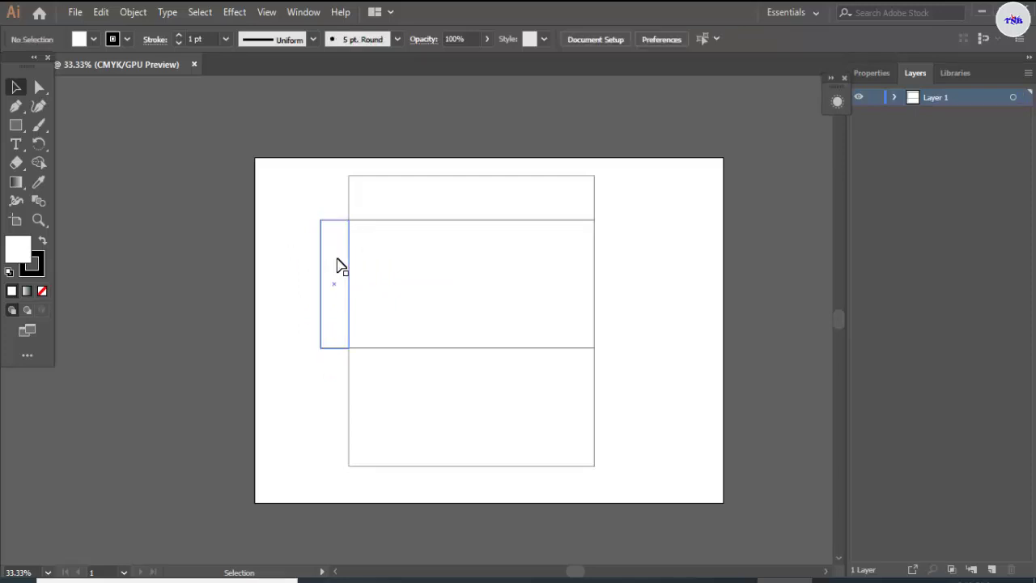
Duplicate the side flap onto the middle panel's right edge, then view the browser's envelope reference.
{"action": "left_click_drag", "start_coordinate": [339, 266], "coordinate": [616, 265]}
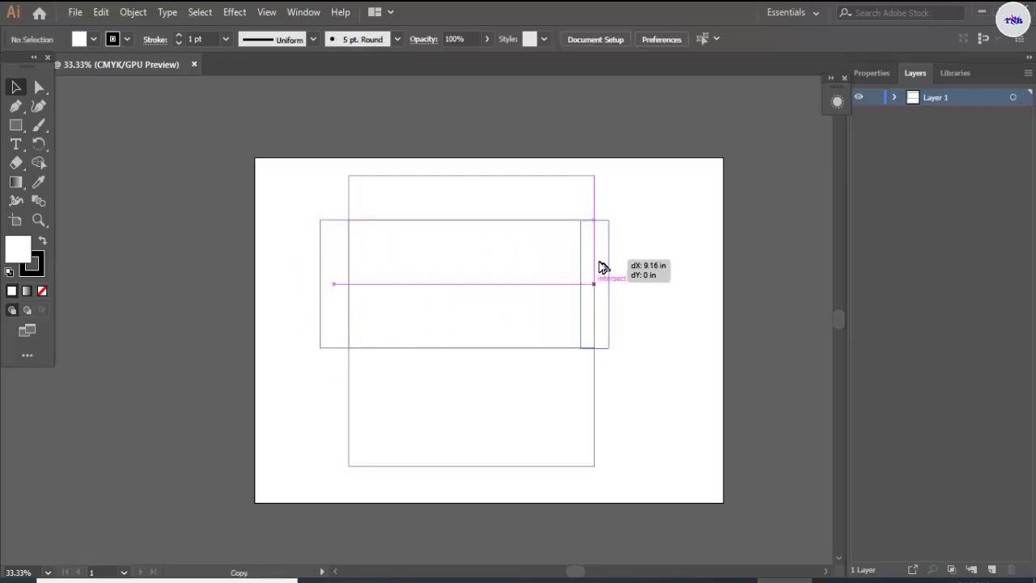
{"action": "left_click_drag", "start_coordinate": [615, 266], "coordinate": [614, 267]}
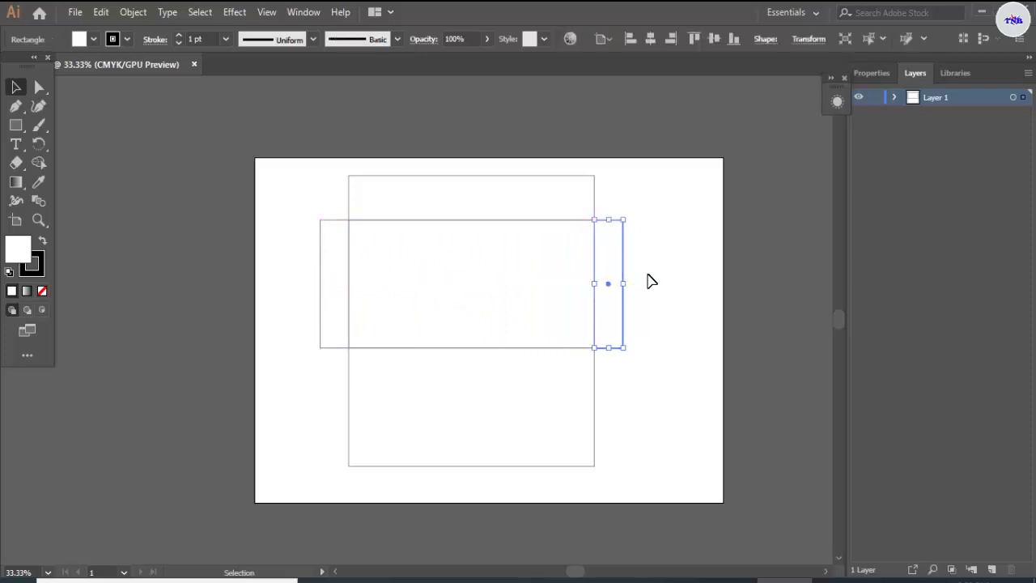
{"action": "left_click", "coordinate": [656, 279]}
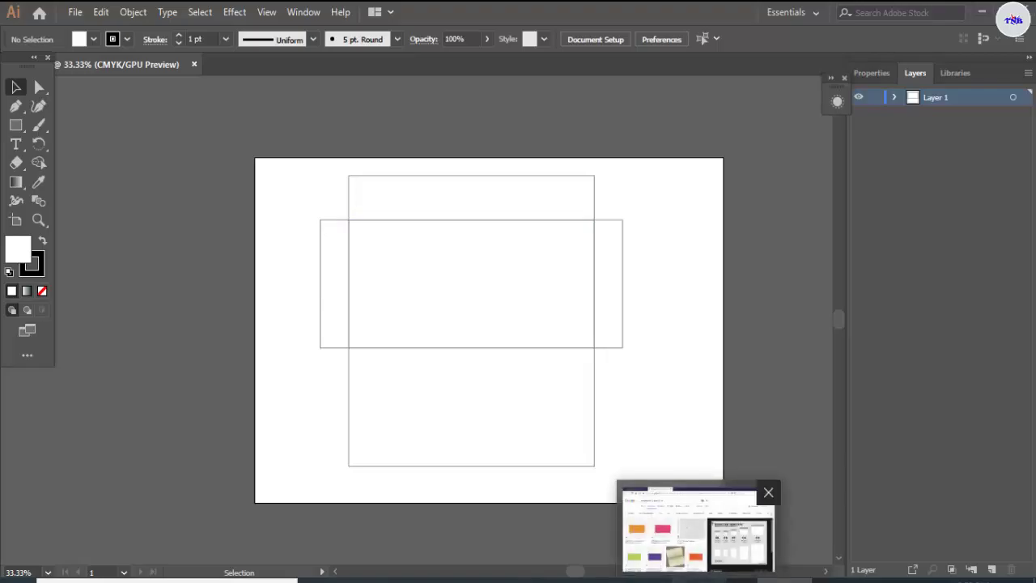
{"action": "left_click", "coordinate": [694, 577]}
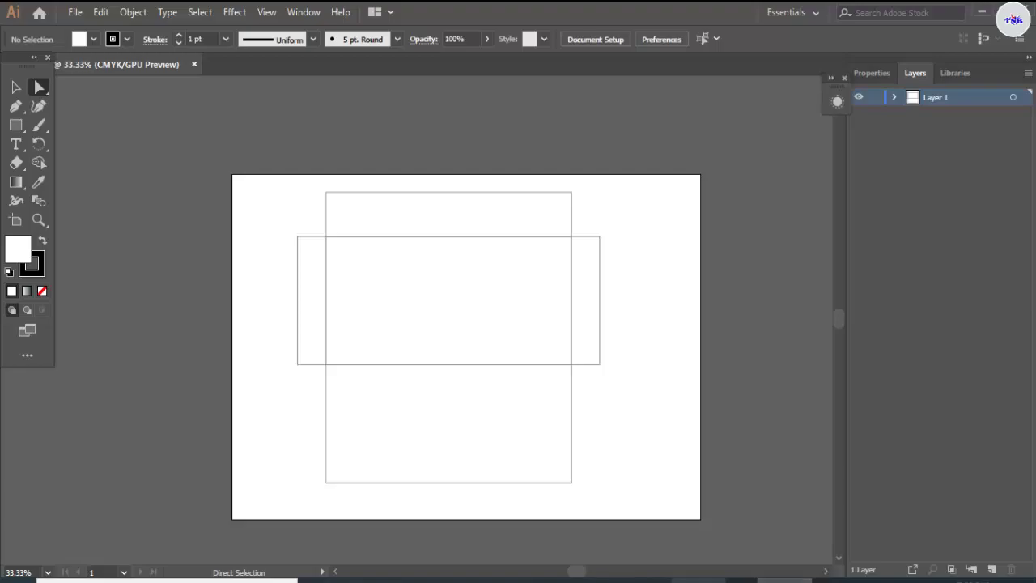
{"action": "left_click", "coordinate": [700, 580]}
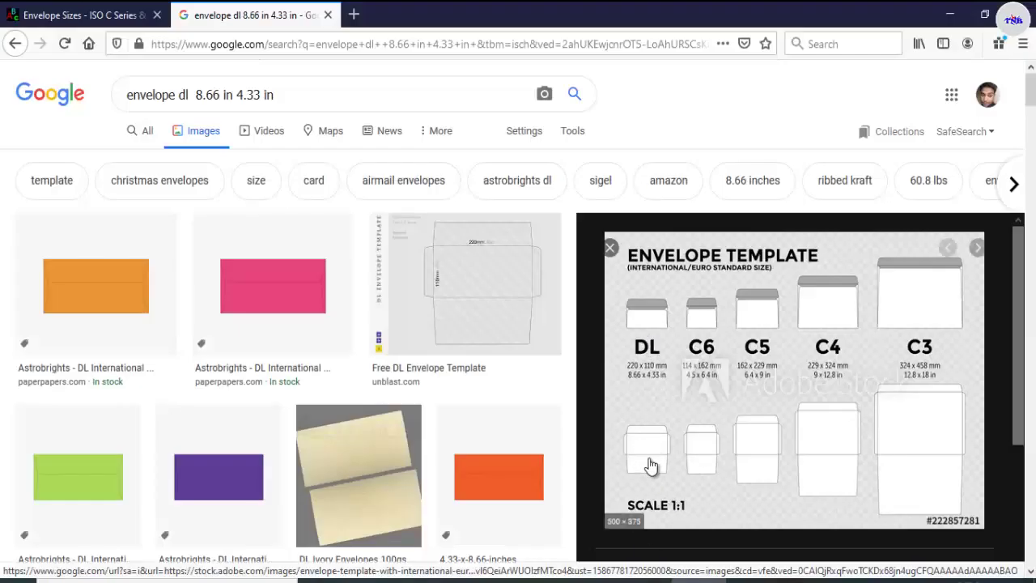
Return to the Illustrator envelope layout and pick the Direct Selection tool.
{"action": "left_click", "coordinate": [648, 577]}
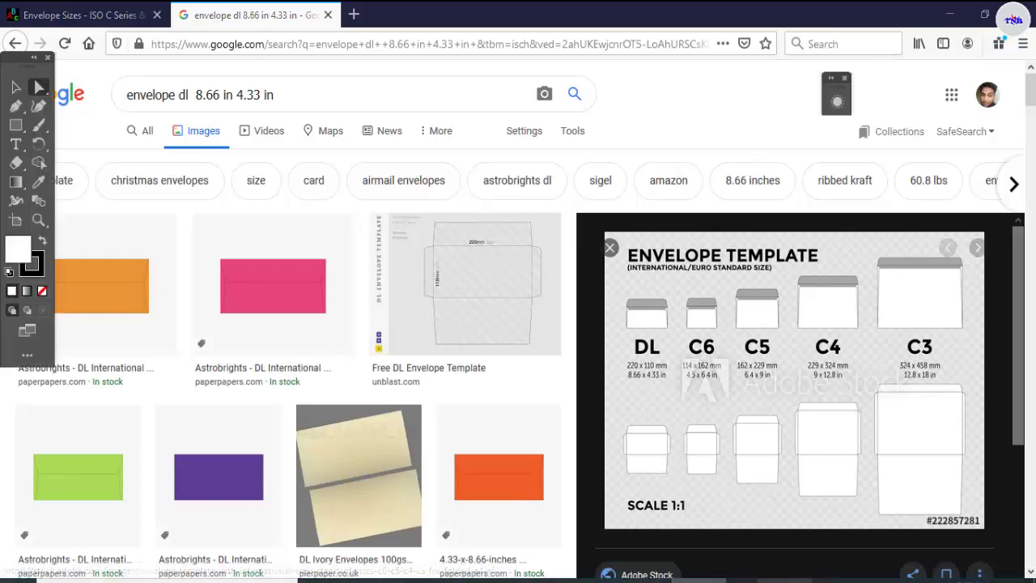
{"action": "left_click_drag", "start_coordinate": [41, 87], "coordinate": [81, 88]}
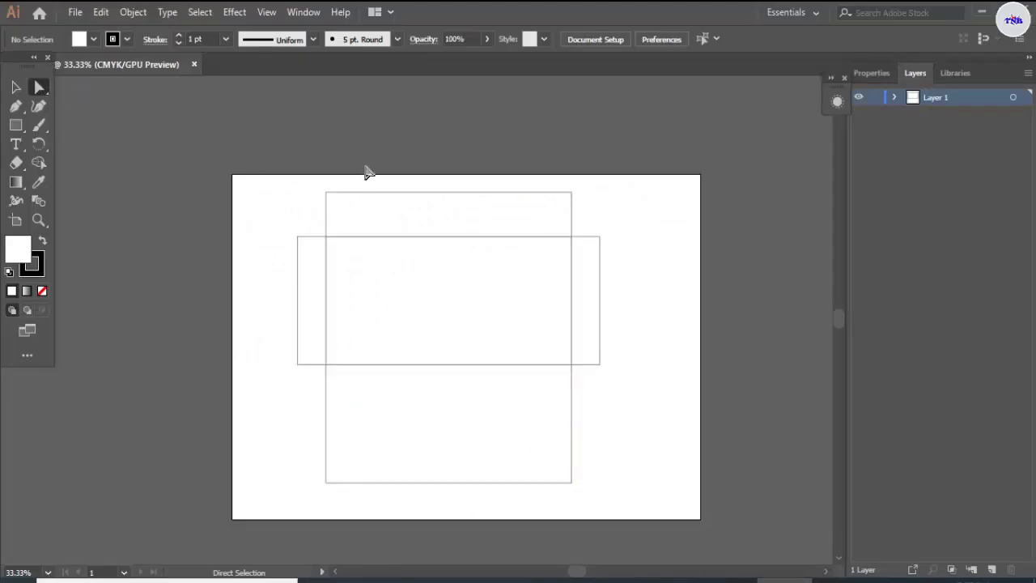
Pull the top flap's top-left anchor about 0.2 in inward.
{"action": "scroll", "coordinate": [377, 217], "scroll_direction": "up", "scroll_amount": 2}
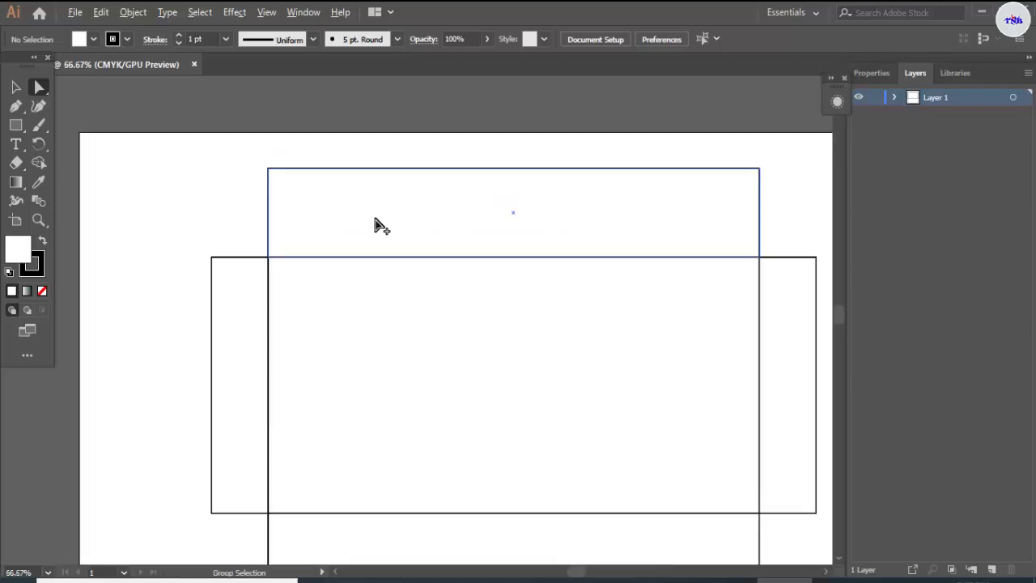
{"action": "scroll", "coordinate": [378, 225], "scroll_direction": "up", "scroll_amount": 1}
{"action": "left_click_drag", "start_coordinate": [215, 146], "coordinate": [215, 148]}
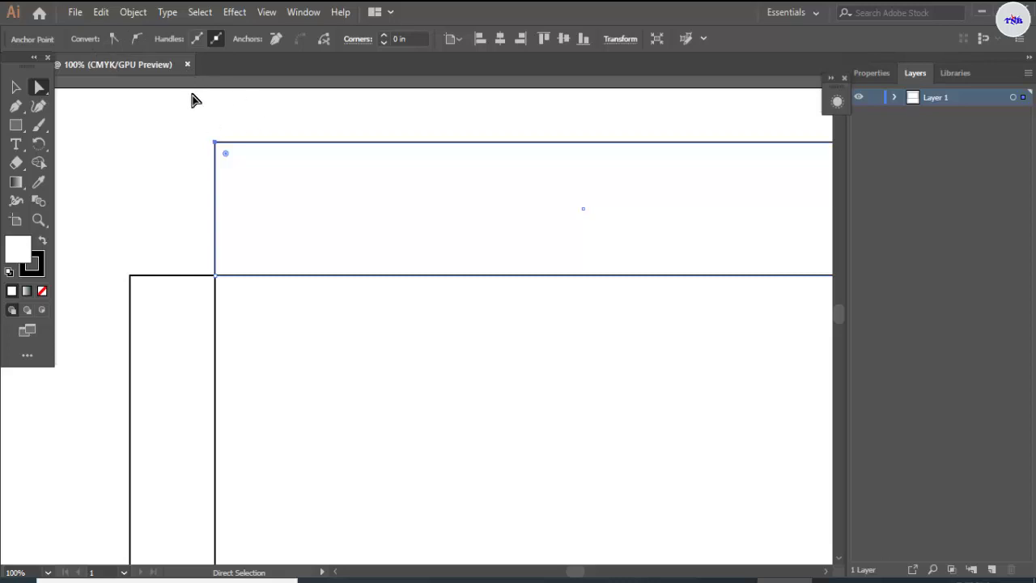
{"action": "left_click_drag", "start_coordinate": [216, 145], "coordinate": [235, 149]}
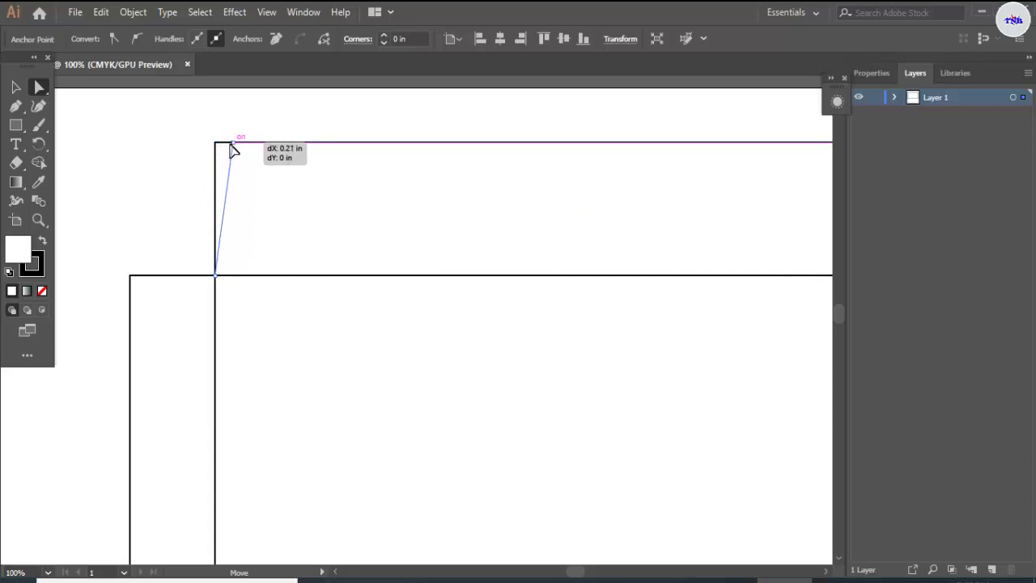
{"action": "left_click_drag", "start_coordinate": [234, 149], "coordinate": [232, 149]}
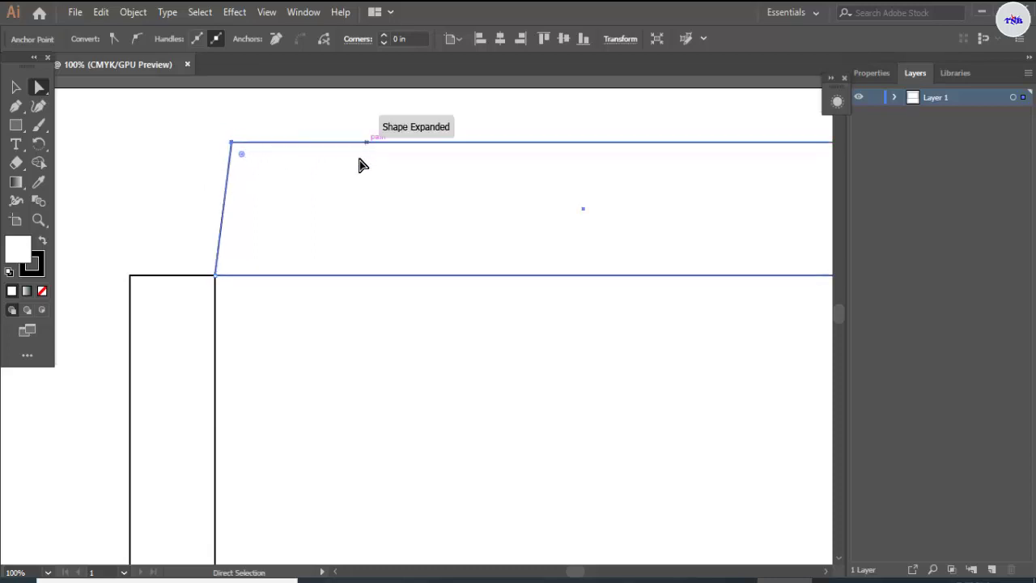
Pull the top flap's top-right anchor inward to slant the right side.
{"action": "scroll", "coordinate": [340, 167], "scroll_direction": "down", "scroll_amount": 1}
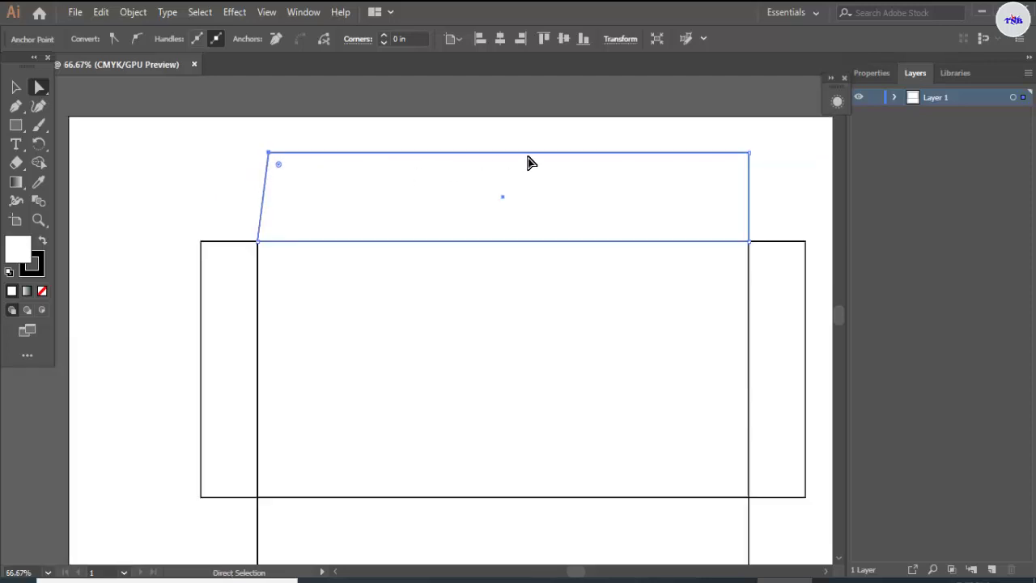
{"action": "scroll", "coordinate": [752, 157], "scroll_direction": "up", "scroll_amount": 1}
{"action": "scroll", "coordinate": [752, 157], "scroll_direction": "up", "scroll_amount": 1}
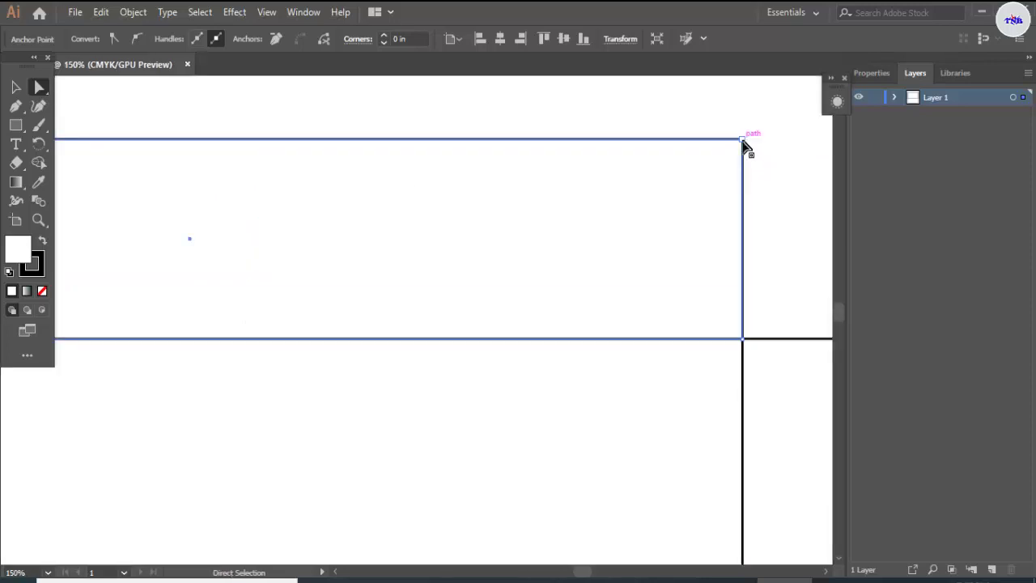
{"action": "left_click", "coordinate": [743, 140]}
{"action": "left_click_drag", "start_coordinate": [743, 140], "coordinate": [715, 141]}
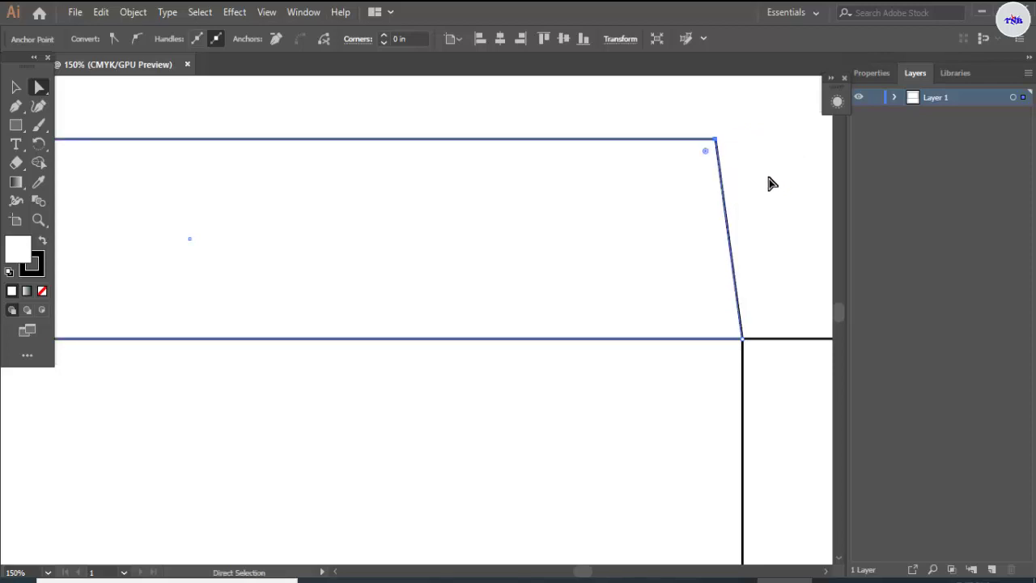
{"action": "scroll", "coordinate": [755, 166], "scroll_direction": "down", "scroll_amount": 1}
{"action": "scroll", "coordinate": [753, 162], "scroll_direction": "down", "scroll_amount": 1}
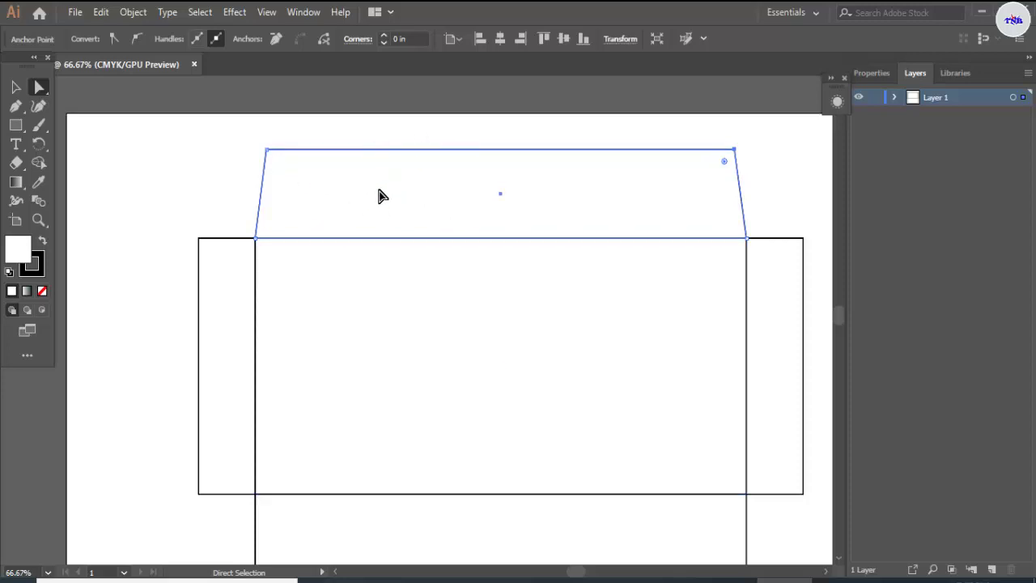
{"action": "scroll", "coordinate": [367, 209], "scroll_direction": "up", "scroll_amount": 1}
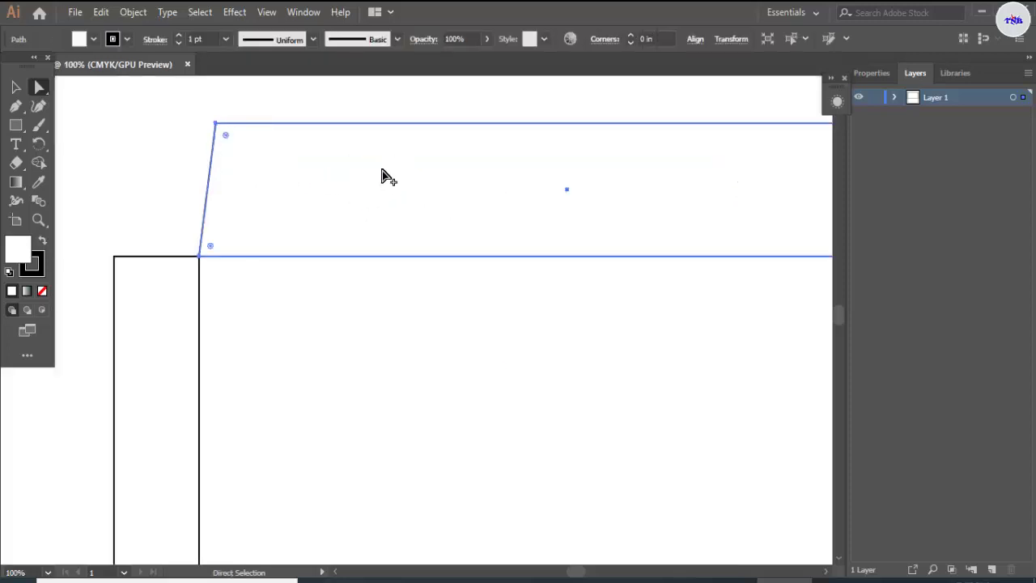
{"action": "scroll", "coordinate": [388, 177], "scroll_direction": "down", "scroll_amount": 2}
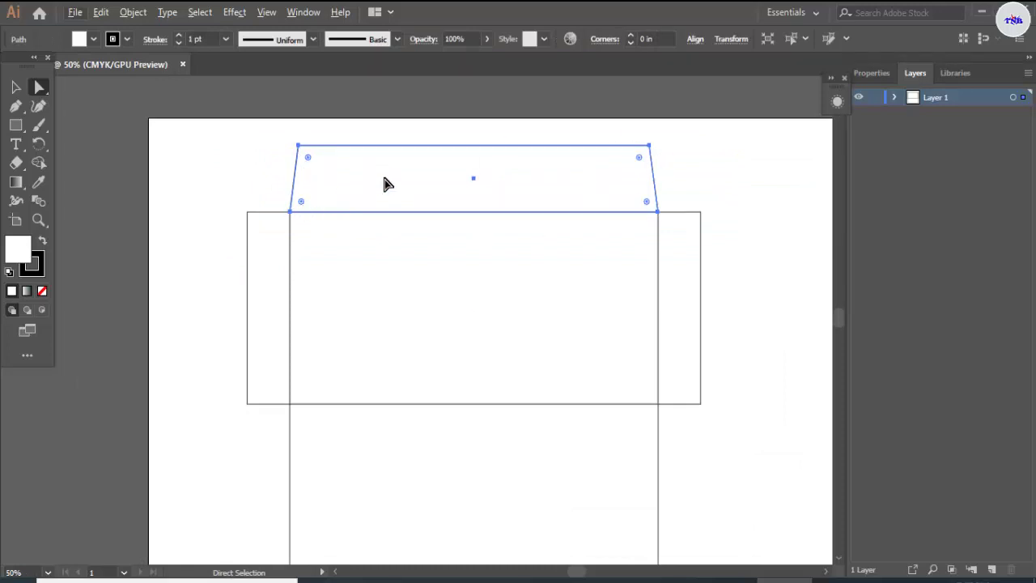
{"action": "scroll", "coordinate": [333, 185], "scroll_direction": "up", "scroll_amount": 2}
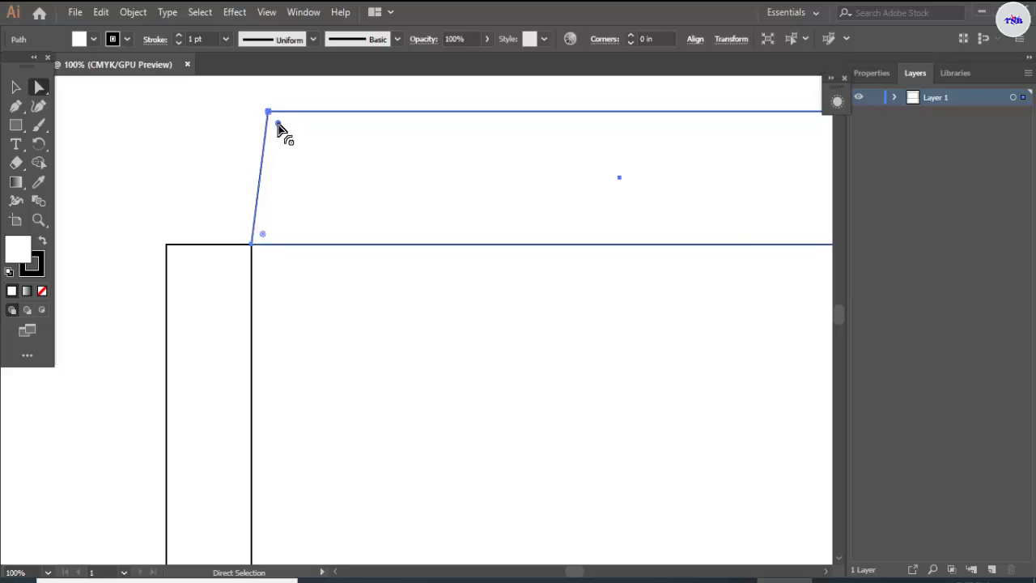
Scroll the canvas horizontally to bring the top flap's corners into view.
{"action": "left_click_drag", "start_coordinate": [574, 572], "coordinate": [585, 571]}
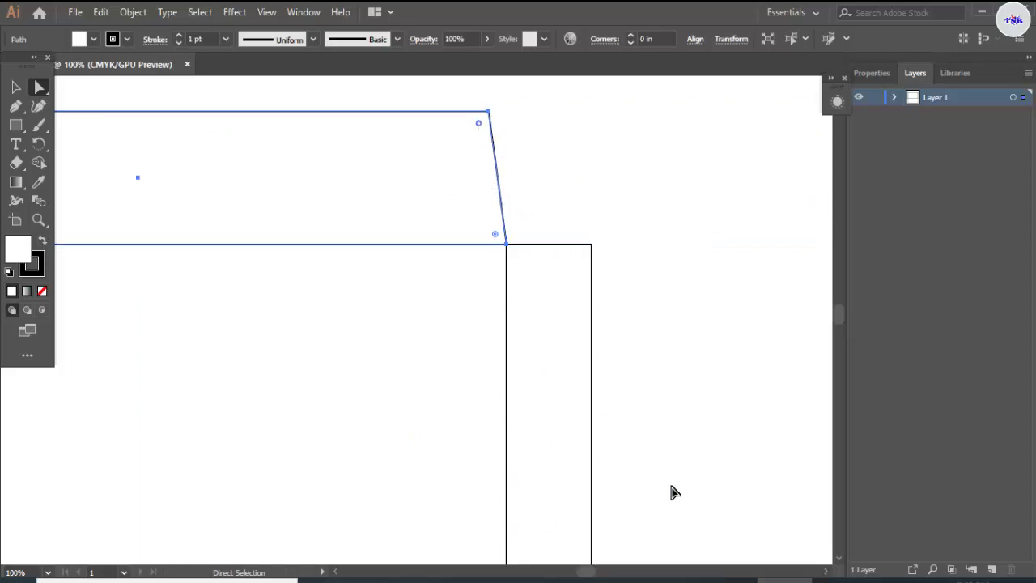
{"action": "left_click_drag", "start_coordinate": [588, 571], "coordinate": [577, 573]}
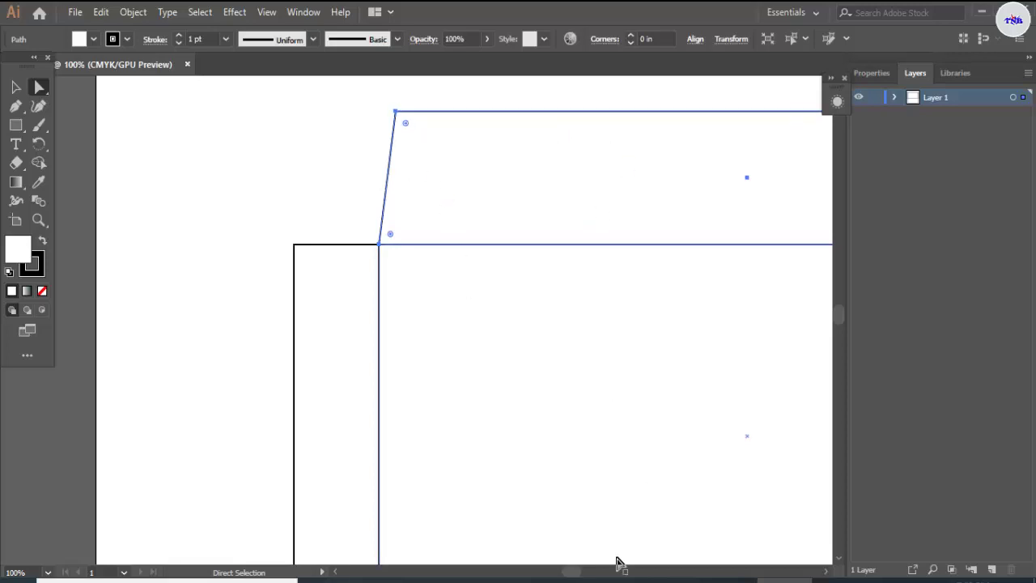
{"action": "left_click_drag", "start_coordinate": [571, 572], "coordinate": [581, 571]}
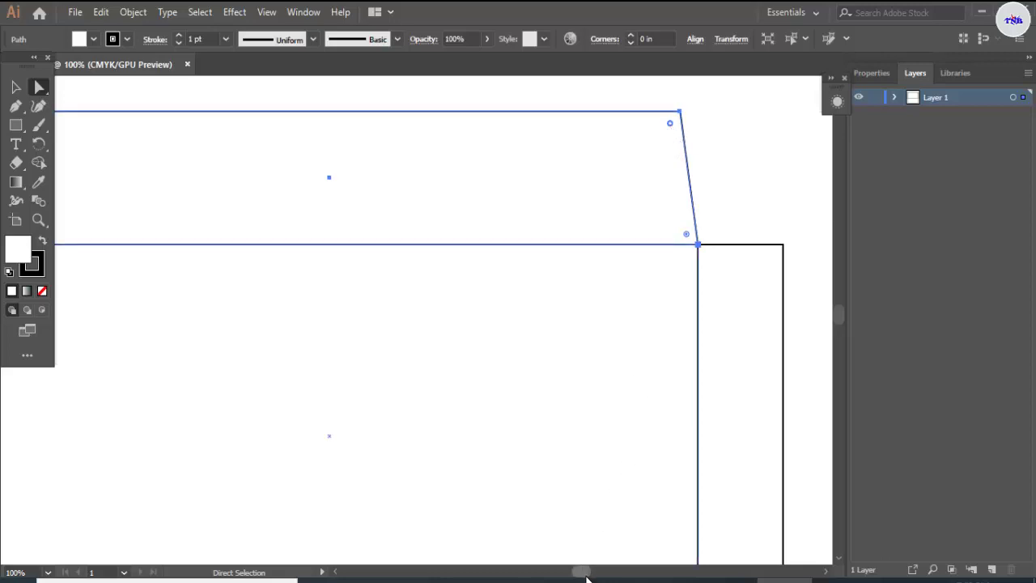
{"action": "left_click_drag", "start_coordinate": [585, 571], "coordinate": [579, 572]}
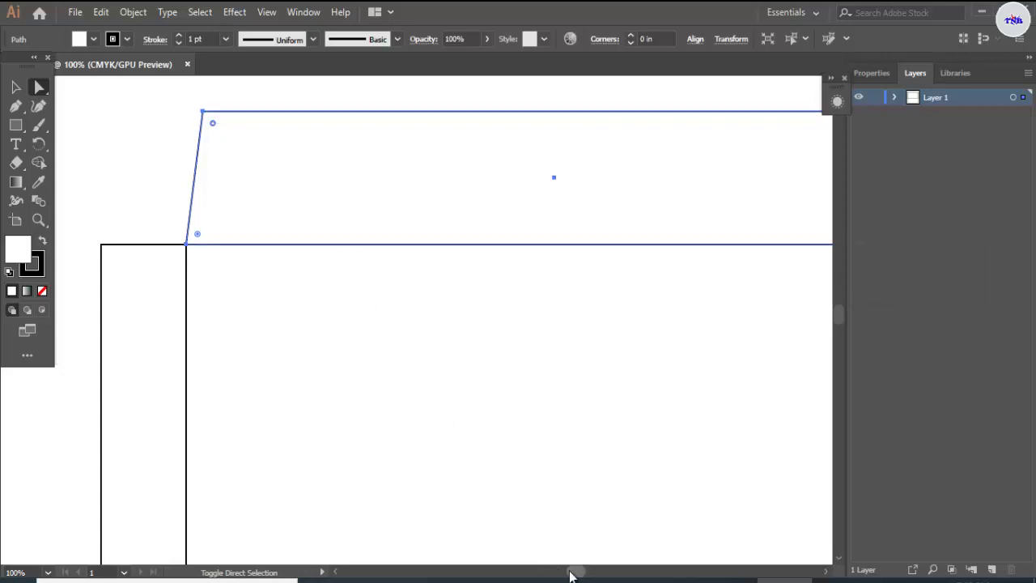
{"action": "mouse_move", "coordinate": [566, 574]}
{"action": "left_mouse_down"}
{"action": "mouse_move", "coordinate": [578, 576]}
{"action": "mouse_move", "coordinate": [566, 577]}
{"action": "left_mouse_up"}
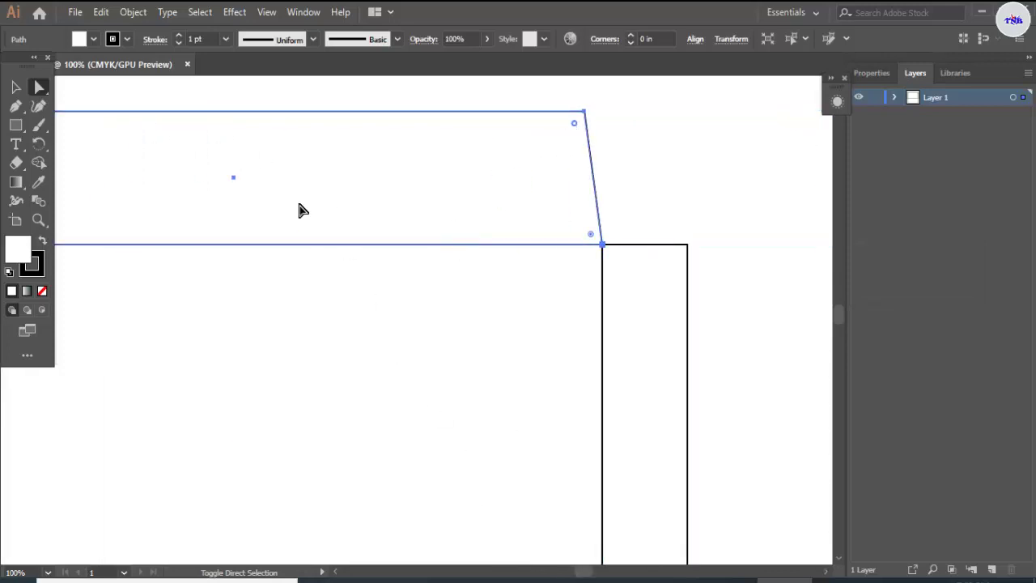
{"action": "scroll", "coordinate": [575, 569], "scroll_direction": "right", "scroll_amount": 5}
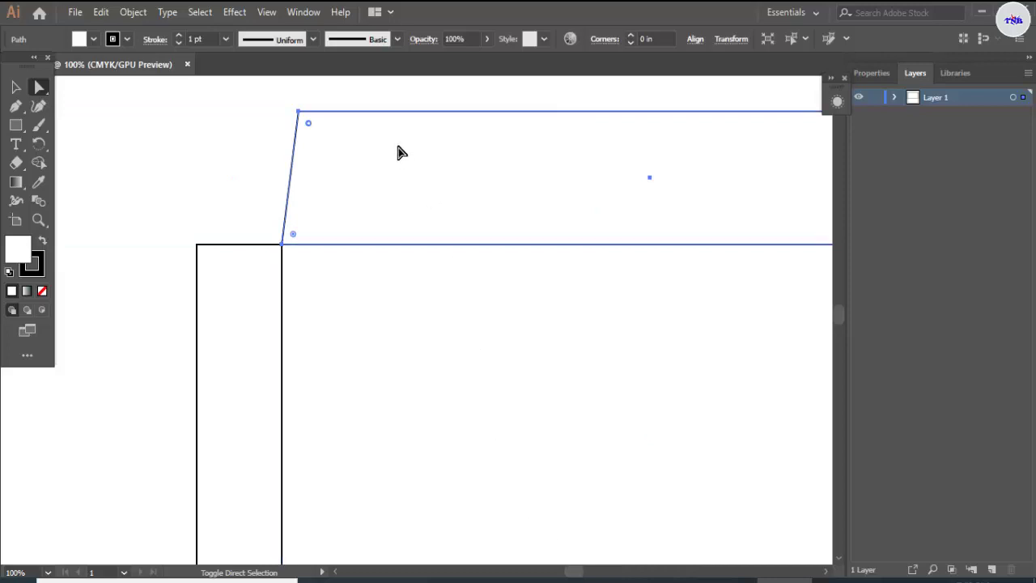
Drag the live-corner widget to a 0.2 in radius, deselect, and zoom out to the whole envelope.
{"action": "left_click_drag", "start_coordinate": [309, 126], "coordinate": [316, 133]}
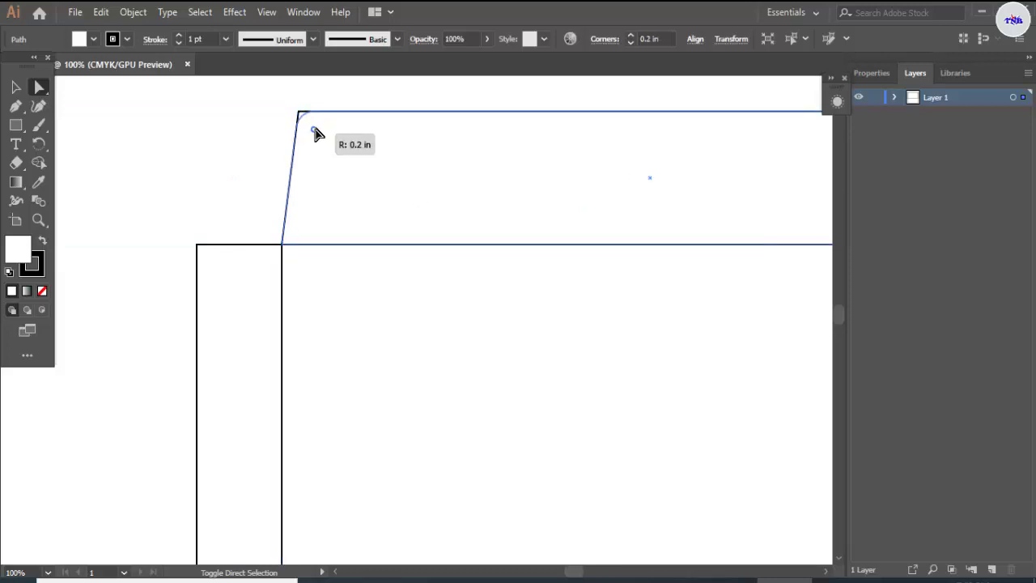
{"action": "left_click", "coordinate": [397, 89]}
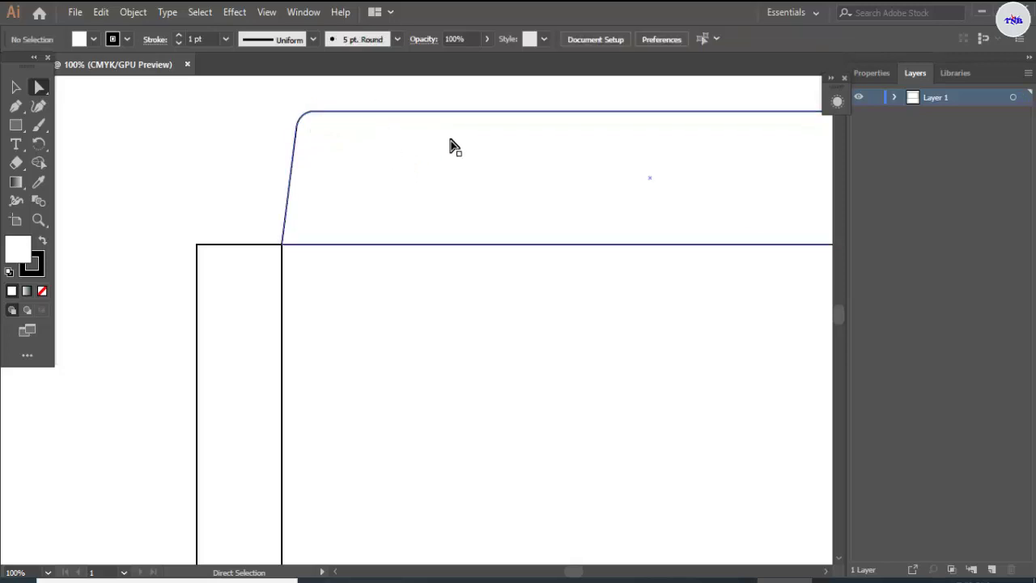
{"action": "scroll", "coordinate": [428, 202], "scroll_direction": "down", "scroll_amount": 5}
{"action": "scroll", "coordinate": [427, 199], "scroll_direction": "down", "scroll_amount": 5}
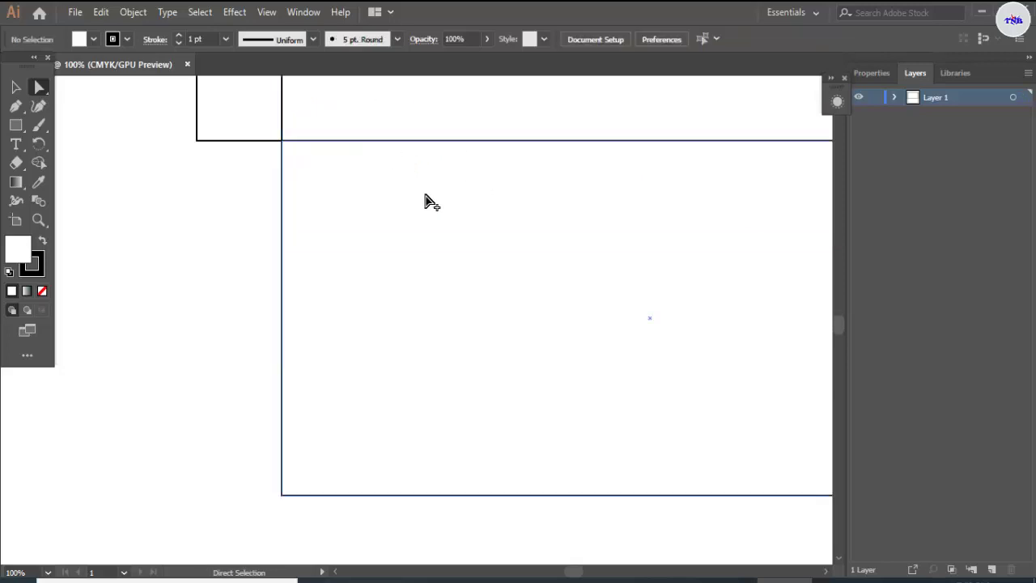
{"action": "key", "text": "ctrl+minus"}
{"action": "key", "text": "ctrl+minus"}
{"action": "key", "text": "ctrl+minus"}
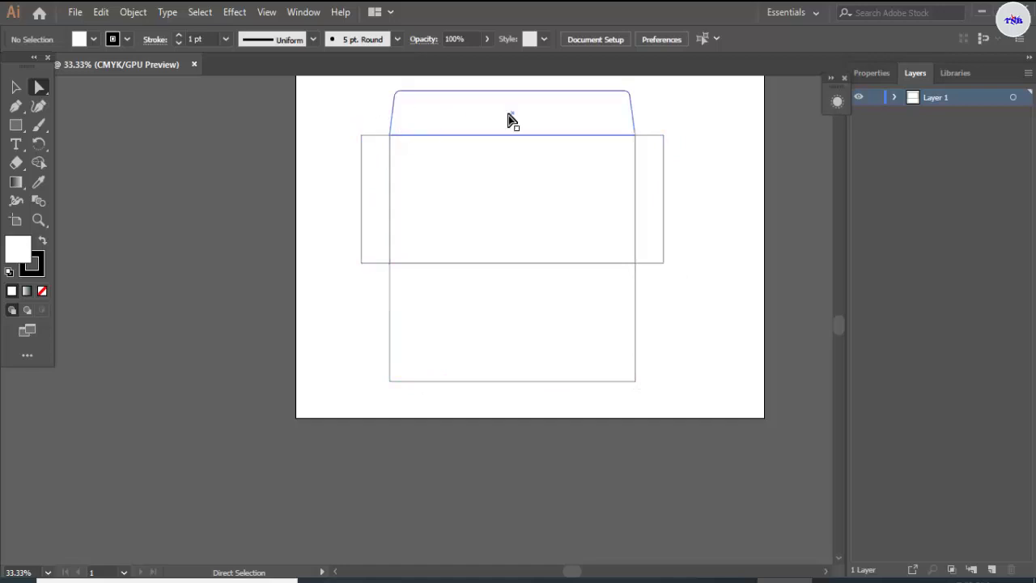
{"action": "scroll", "coordinate": [608, 144], "scroll_direction": "up", "scroll_amount": 2}
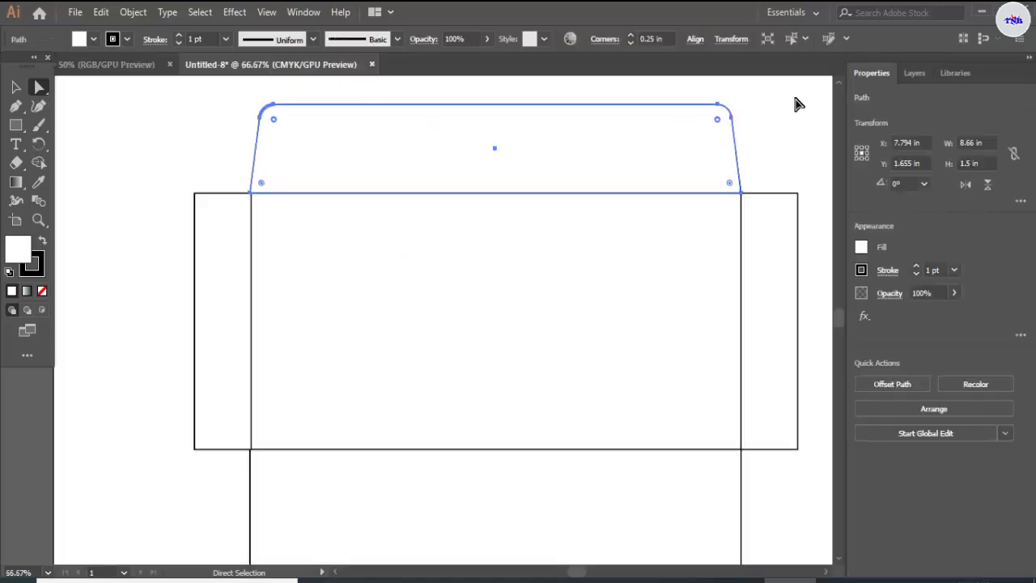
Move the left flap's top-left anchor down and bottom-left anchor up about 0.2 in.
{"action": "left_click", "coordinate": [773, 130]}
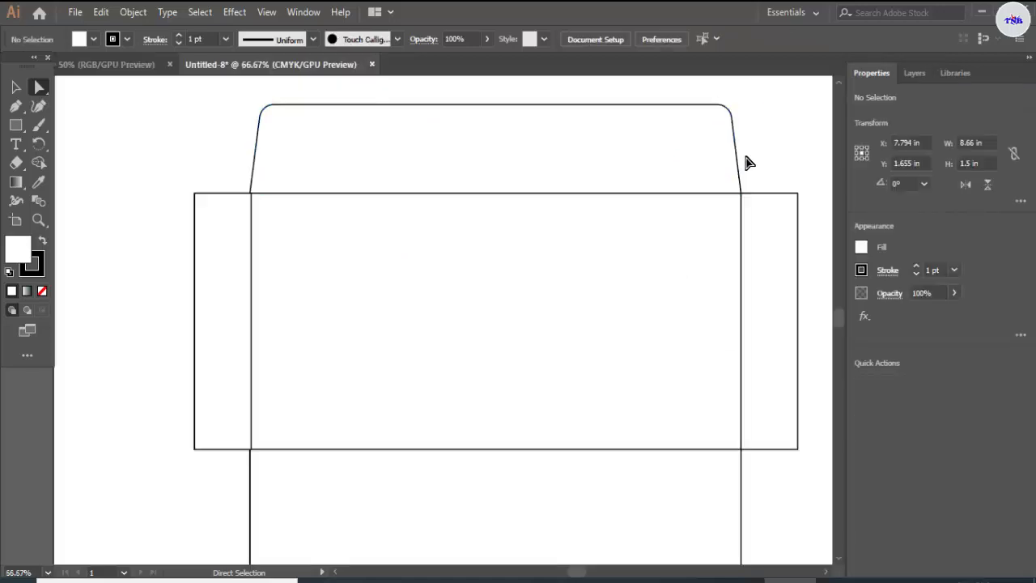
{"action": "scroll", "coordinate": [481, 259], "scroll_direction": "down", "scroll_amount": 2}
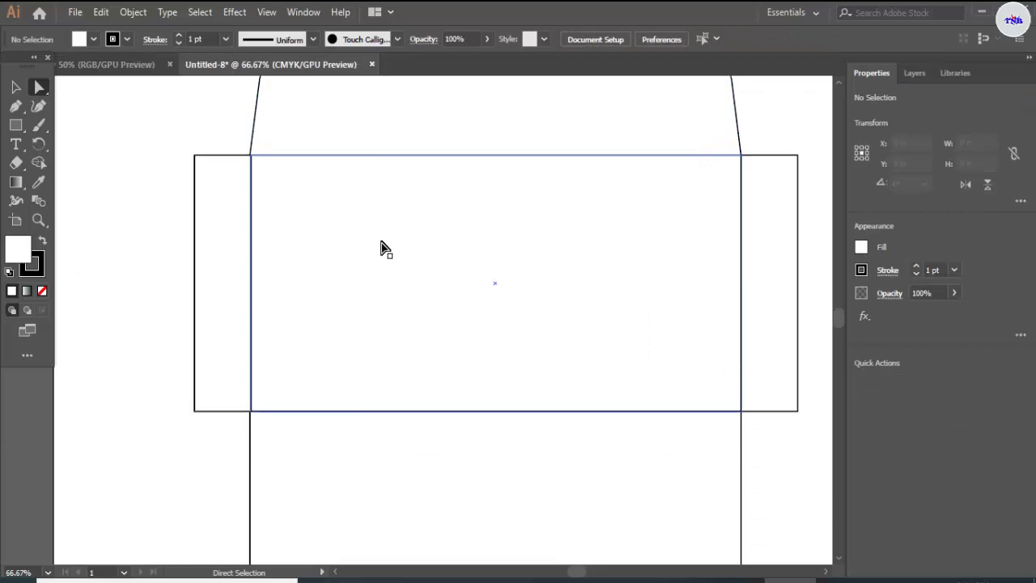
{"action": "left_click", "coordinate": [195, 156]}
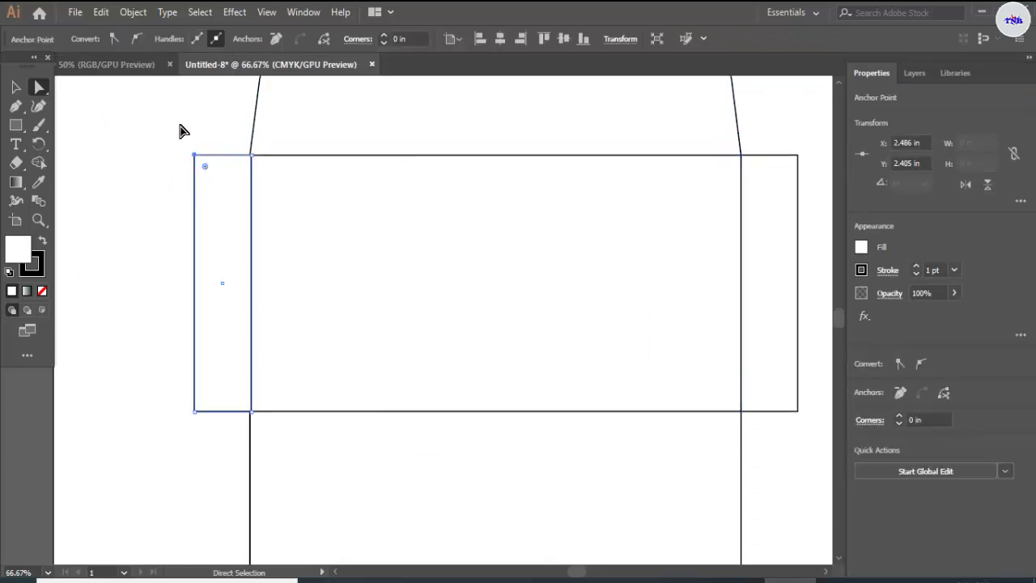
{"action": "left_click_drag", "start_coordinate": [195, 156], "coordinate": [195, 167]}
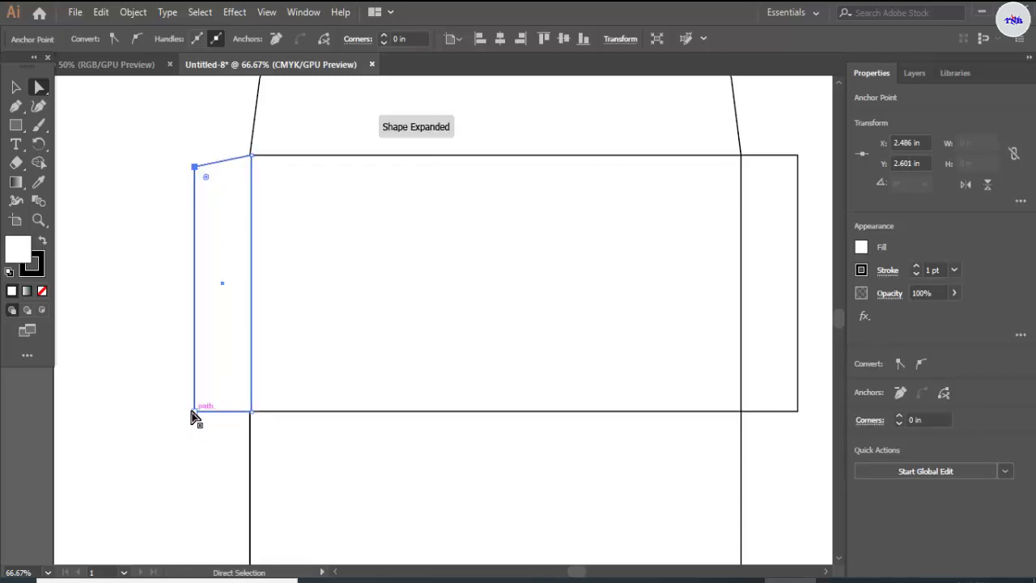
{"action": "left_click_drag", "start_coordinate": [192, 412], "coordinate": [192, 402]}
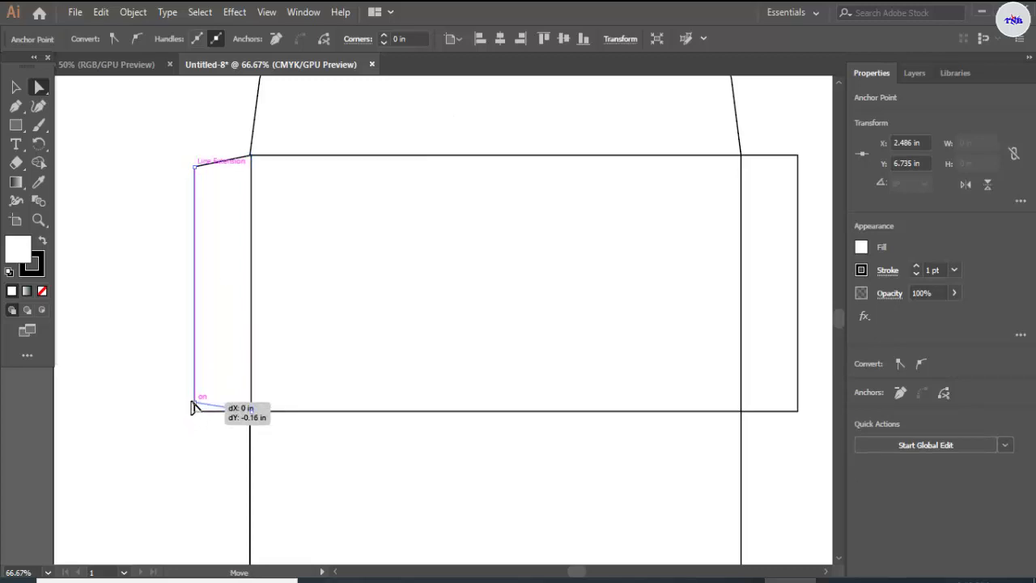
{"action": "left_click_drag", "start_coordinate": [192, 401], "coordinate": [194, 399]}
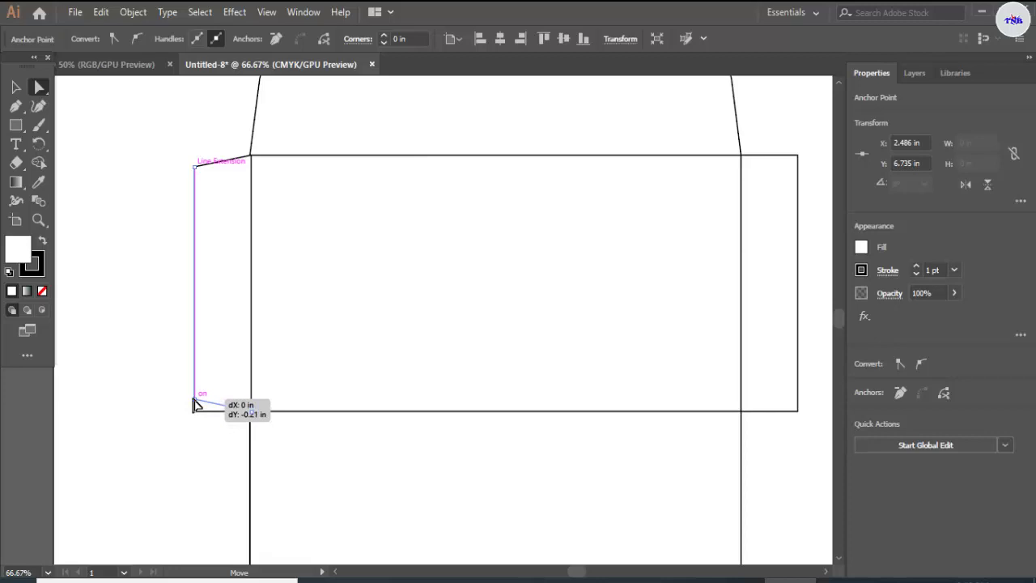
{"action": "left_click_drag", "start_coordinate": [194, 405], "coordinate": [194, 400]}
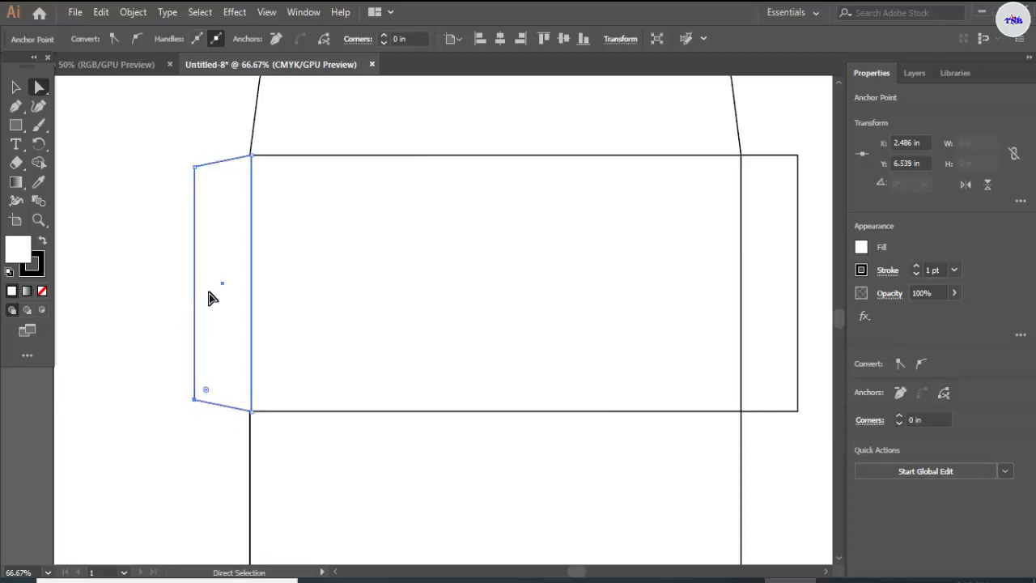
Round the left flap's outer corners to 0.25 in with the live-corner widget.
{"action": "scroll", "coordinate": [220, 304], "scroll_direction": "up", "scroll_amount": 1}
{"action": "left_click", "coordinate": [215, 215]}
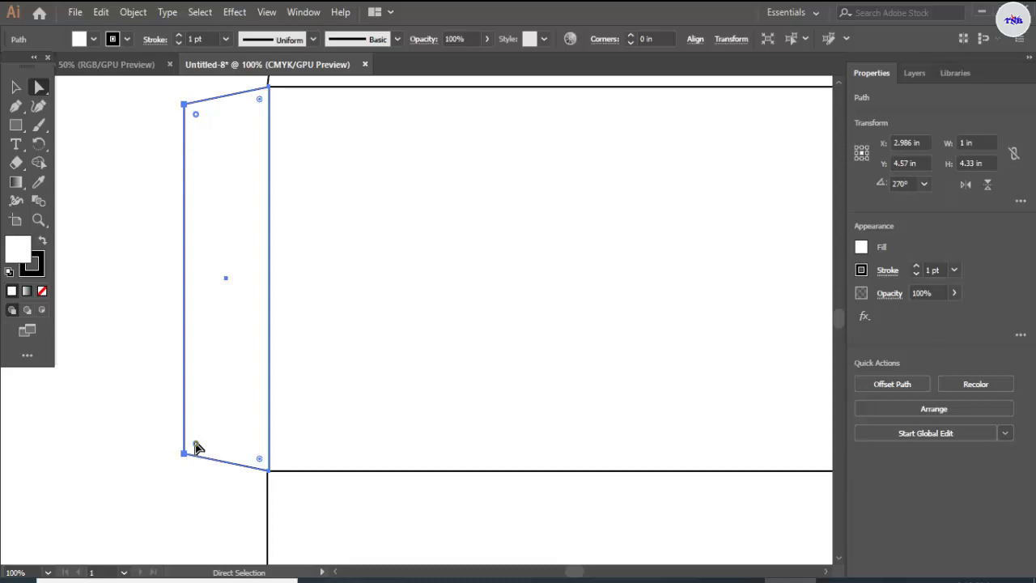
{"action": "left_click_drag", "start_coordinate": [196, 442], "coordinate": [208, 443]}
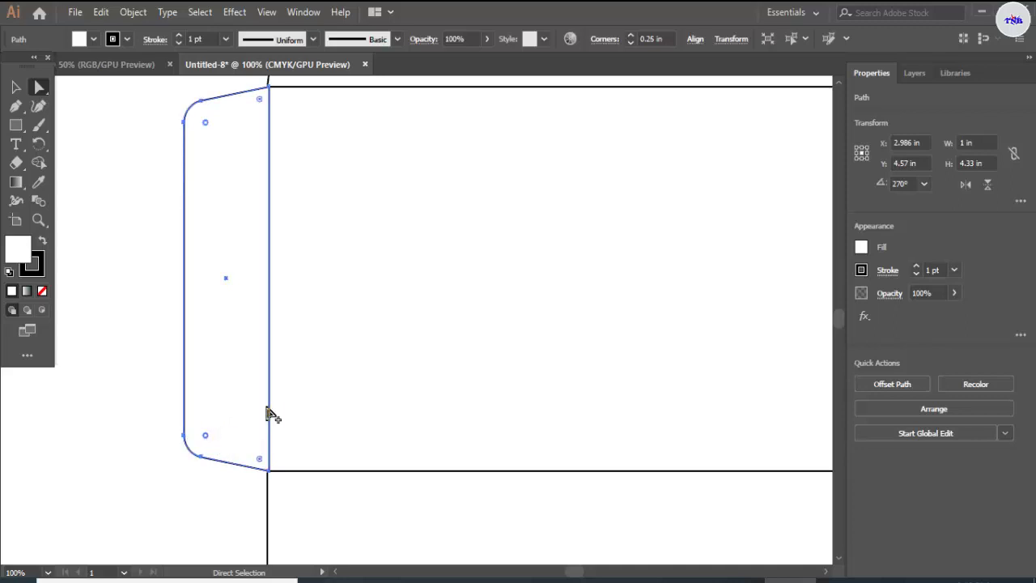
{"action": "scroll", "coordinate": [274, 414], "scroll_direction": "down", "scroll_amount": 1}
{"action": "scroll", "coordinate": [274, 414], "scroll_direction": "down", "scroll_amount": 1}
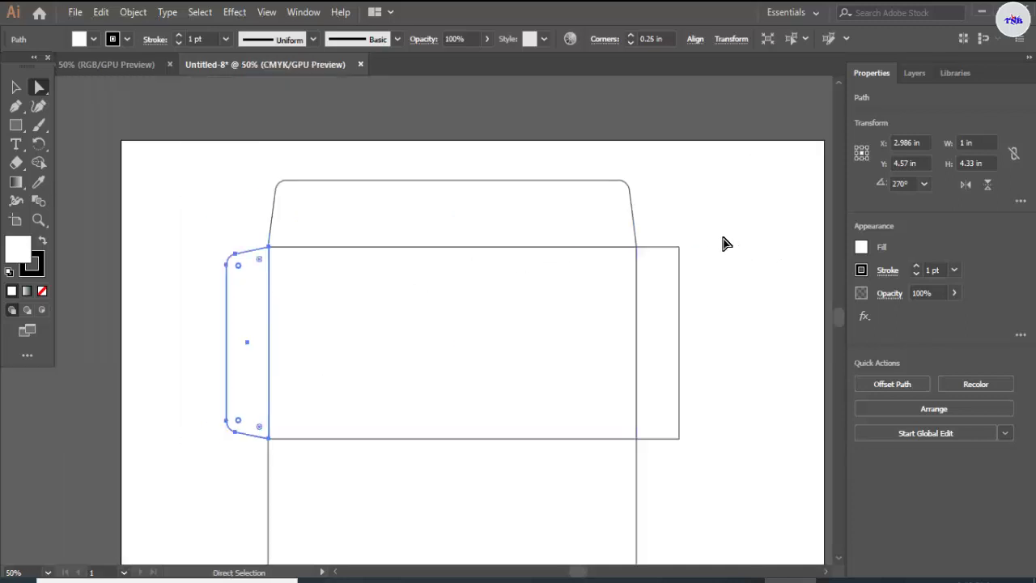
Move the right flap's top-right anchor down and bottom-right anchor up 0.2 in.
{"action": "left_click", "coordinate": [645, 303]}
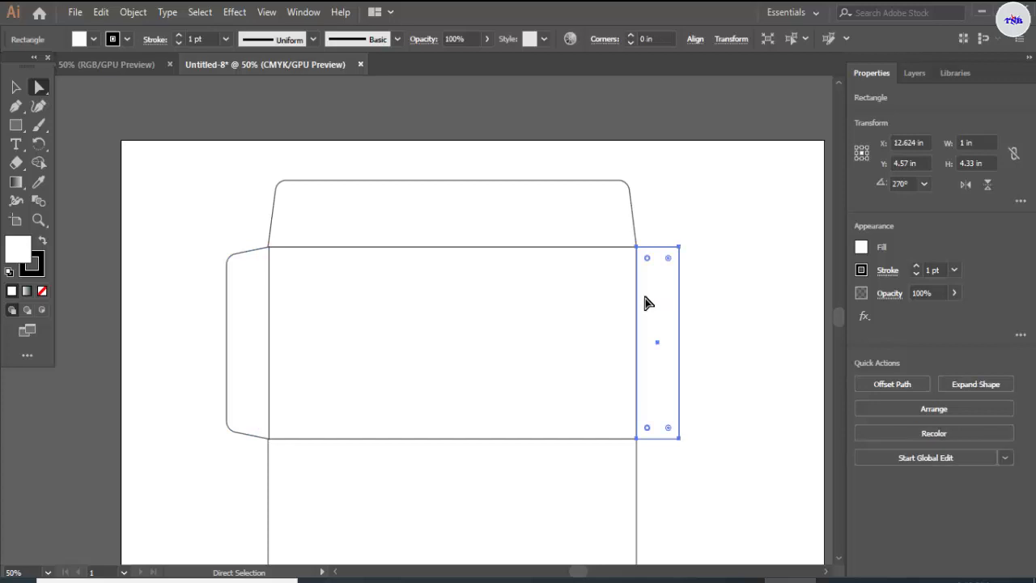
{"action": "scroll", "coordinate": [648, 305], "scroll_direction": "up", "scroll_amount": 1}
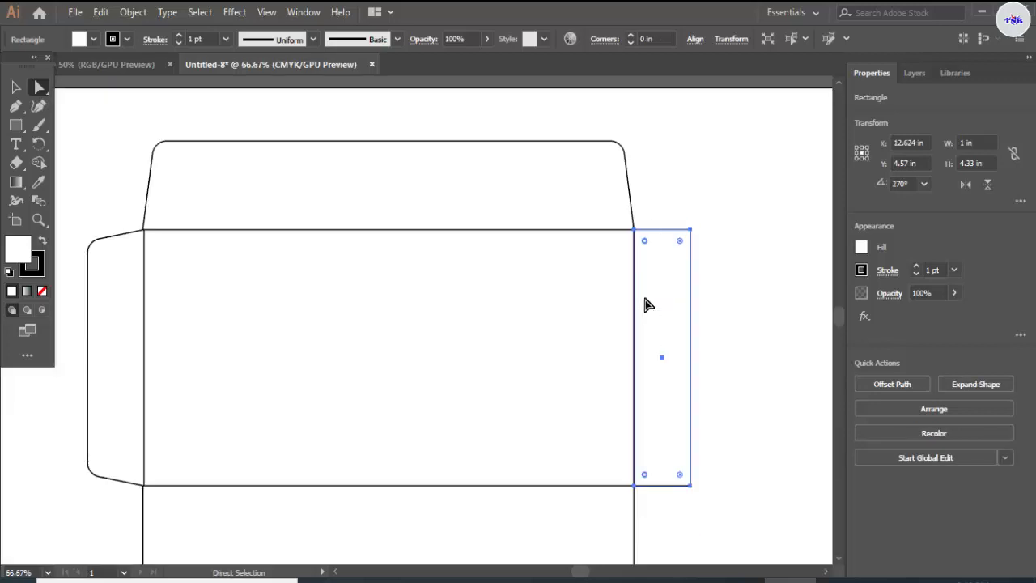
{"action": "left_click", "coordinate": [691, 230]}
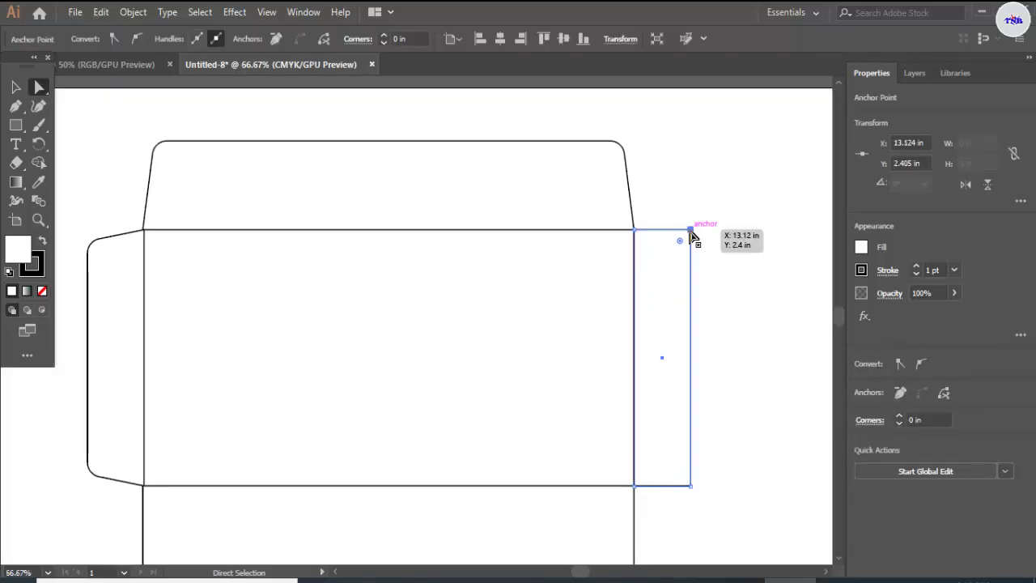
{"action": "left_click_drag", "start_coordinate": [691, 231], "coordinate": [694, 248]}
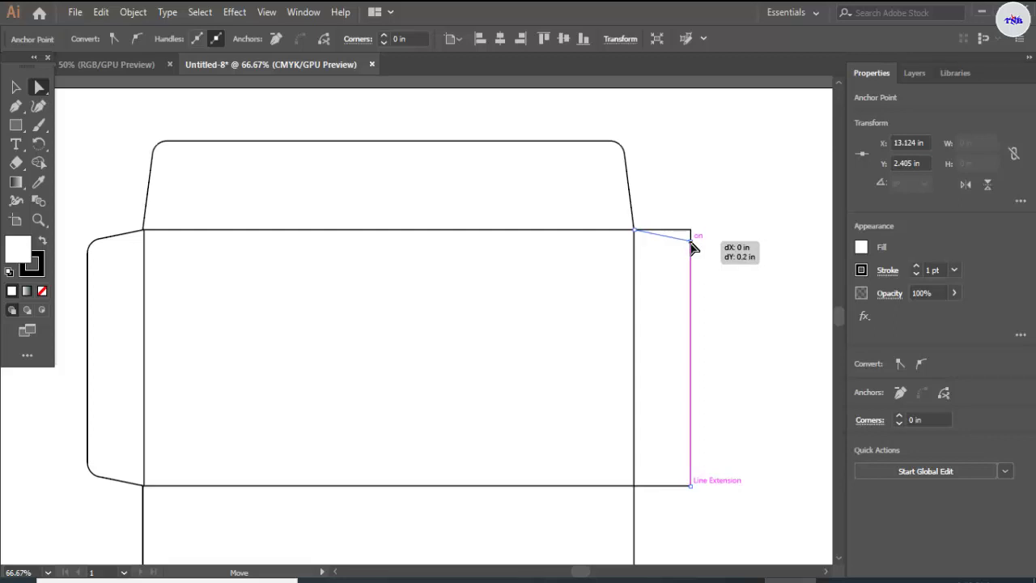
{"action": "scroll", "coordinate": [700, 321], "scroll_direction": "down", "scroll_amount": 2}
{"action": "scroll", "coordinate": [700, 321], "scroll_direction": "down", "scroll_amount": 2}
{"action": "scroll", "coordinate": [701, 322], "scroll_direction": "down", "scroll_amount": 1}
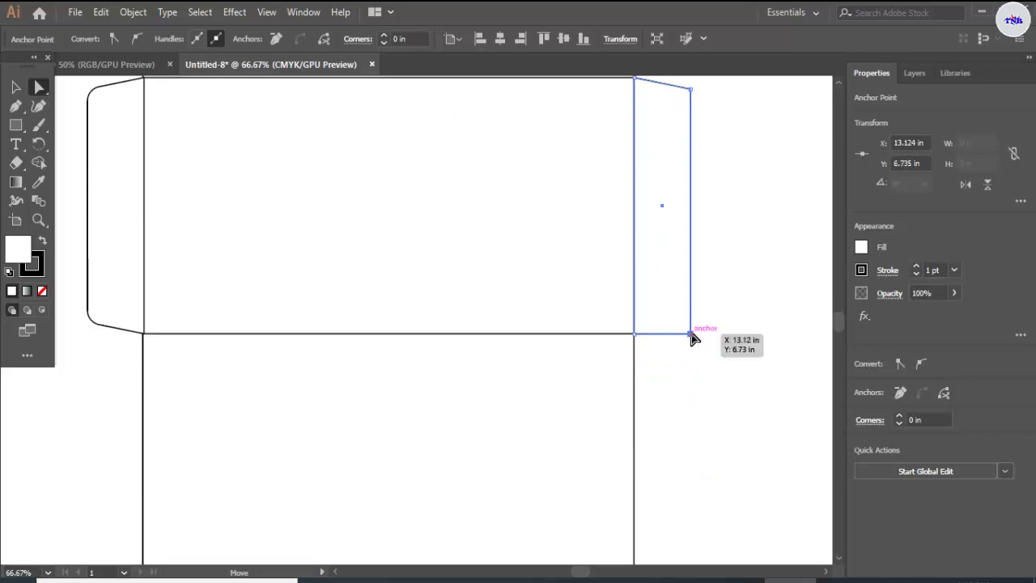
{"action": "left_click_drag", "start_coordinate": [691, 333], "coordinate": [694, 328]}
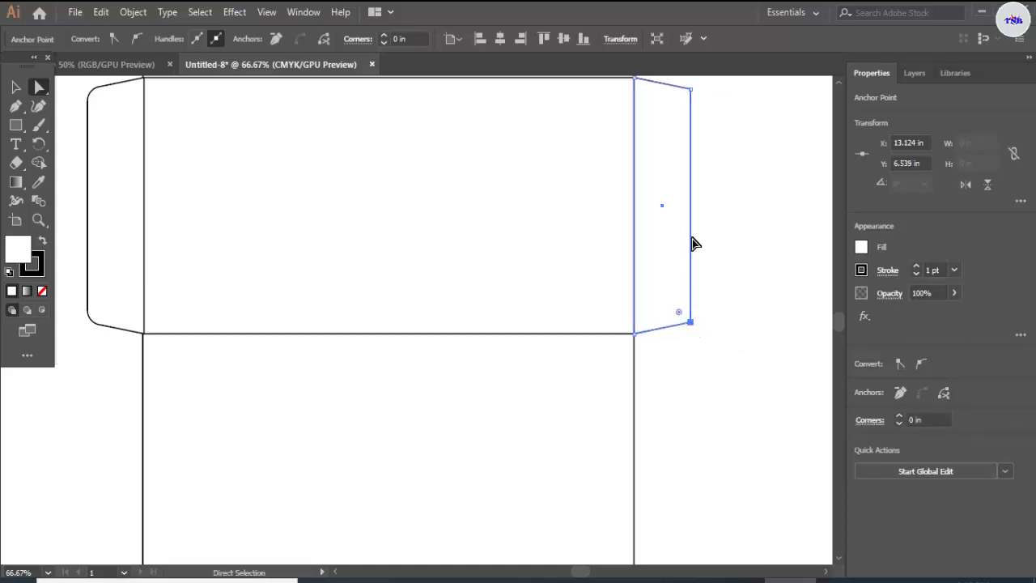
Round the right flap's outer corners to 0.25 in with the live-corner widget.
{"action": "left_click", "coordinate": [668, 134]}
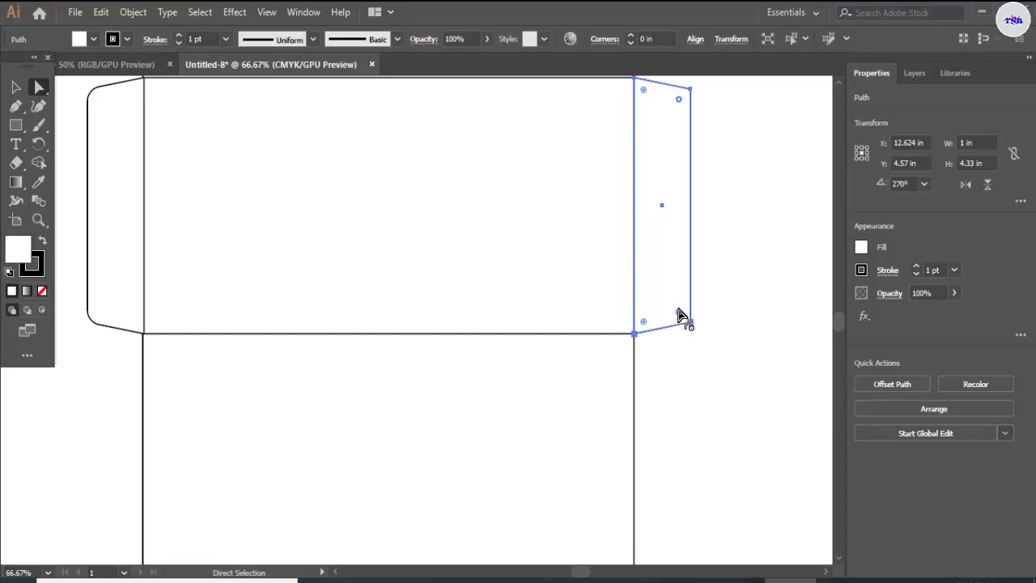
{"action": "left_click_drag", "start_coordinate": [677, 308], "coordinate": [676, 312]}
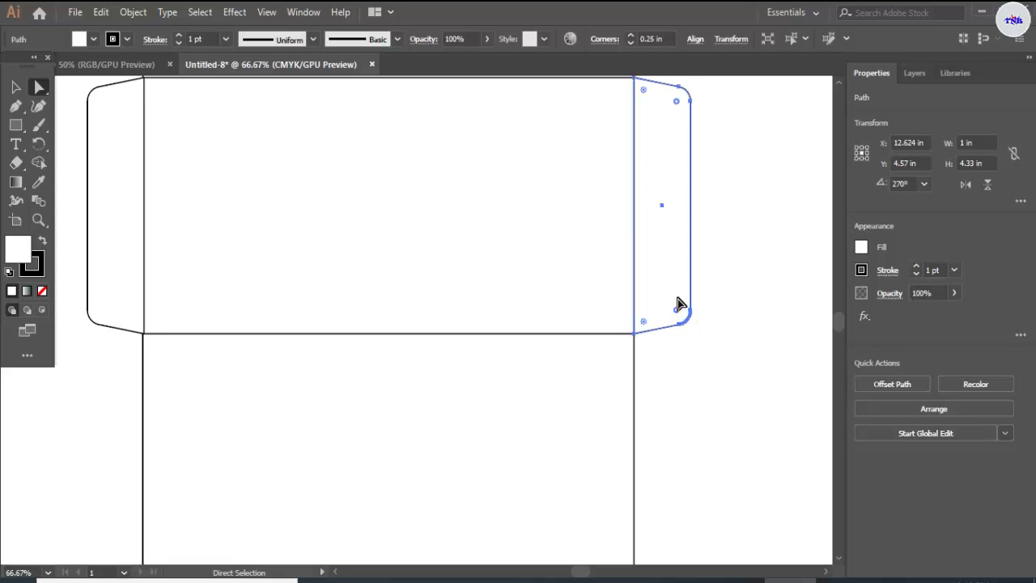
{"action": "left_click", "coordinate": [732, 241]}
{"action": "scroll", "coordinate": [448, 319], "scroll_direction": "down", "scroll_amount": 1}
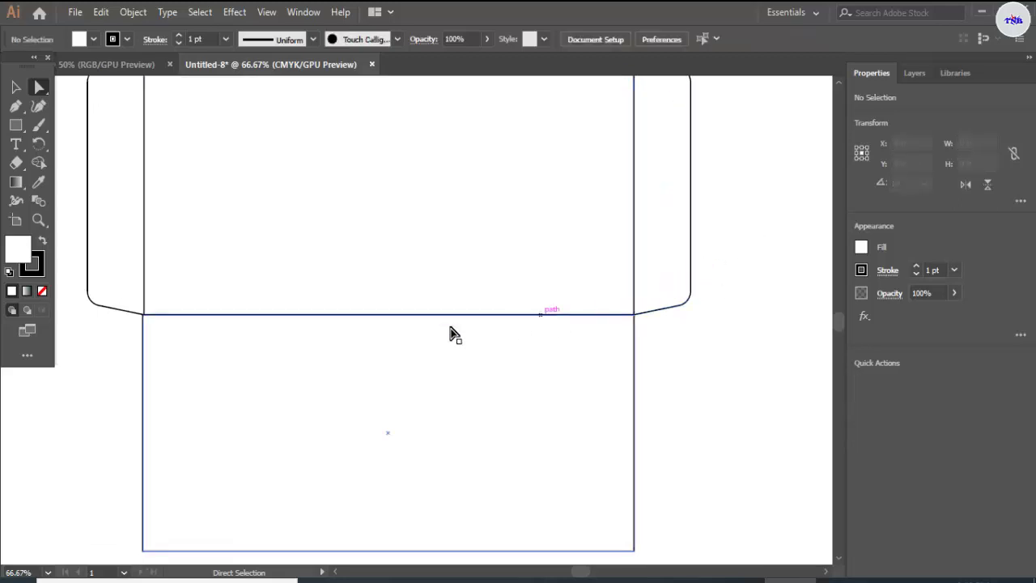
{"action": "scroll", "coordinate": [299, 362], "scroll_direction": "down", "scroll_amount": 3}
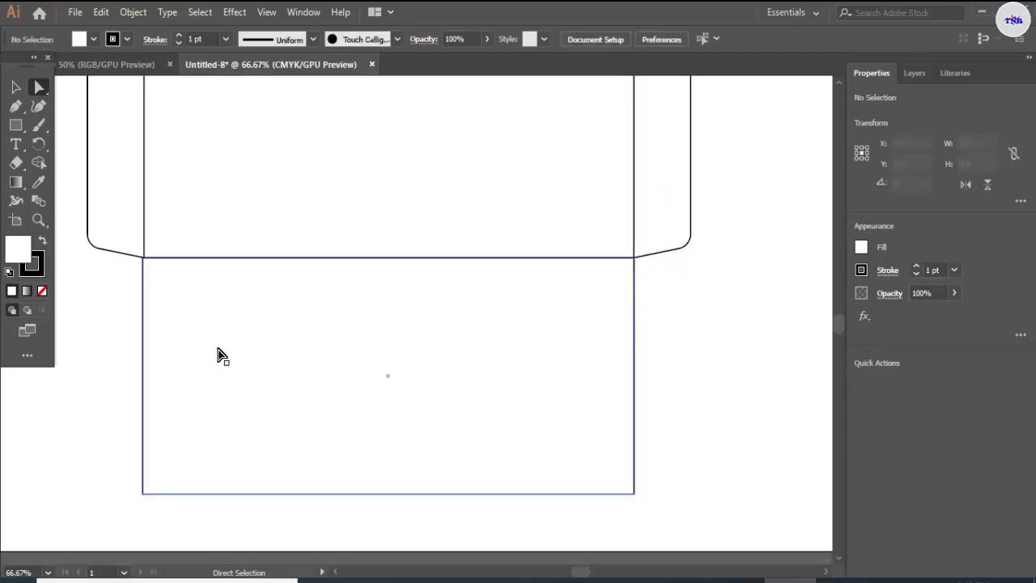
{"action": "left_click", "coordinate": [220, 354]}
{"action": "scroll", "coordinate": [194, 414], "scroll_direction": "down", "scroll_amount": 1}
{"action": "scroll", "coordinate": [193, 414], "scroll_direction": "down", "scroll_amount": 1}
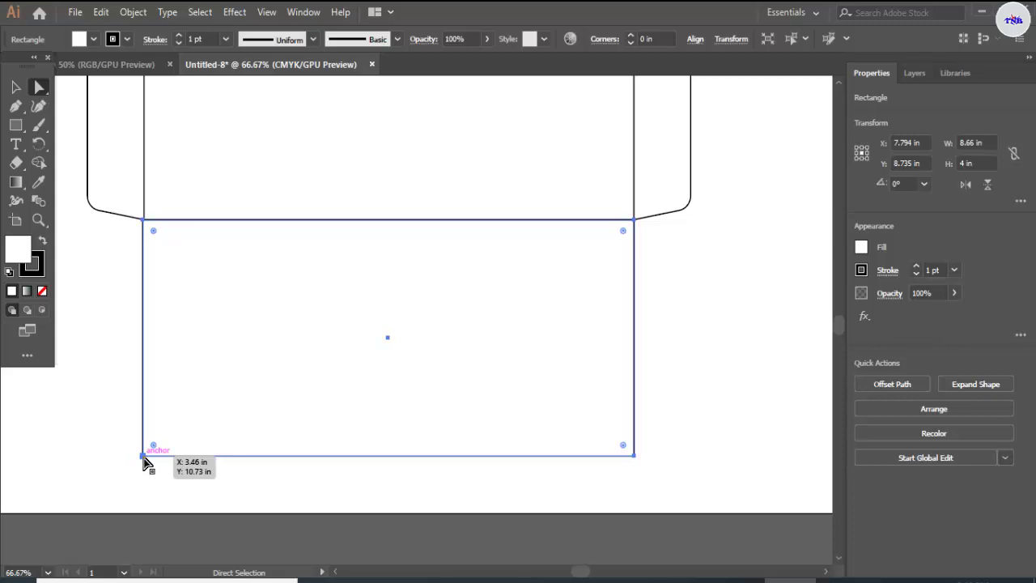
Pull the bottom flap's lower-left and lower-right anchors about 0.2 in inward.
{"action": "left_click", "coordinate": [143, 457]}
{"action": "left_click_drag", "start_coordinate": [143, 457], "coordinate": [157, 460]}
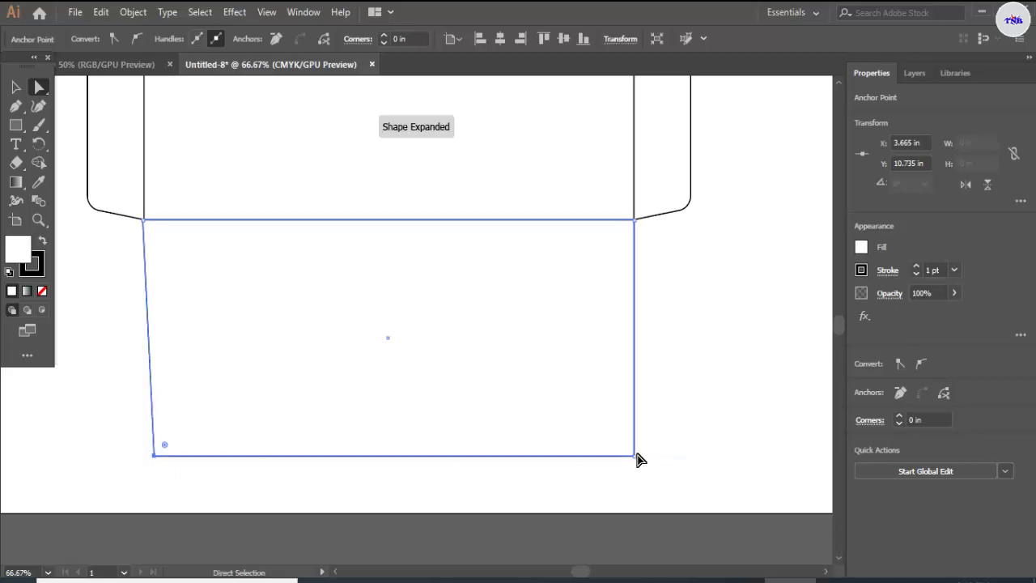
{"action": "left_click_drag", "start_coordinate": [635, 460], "coordinate": [622, 462]}
{"action": "scroll", "coordinate": [663, 330], "scroll_direction": "down", "scroll_amount": 1}
{"action": "scroll", "coordinate": [652, 335], "scroll_direction": "down", "scroll_amount": 1}
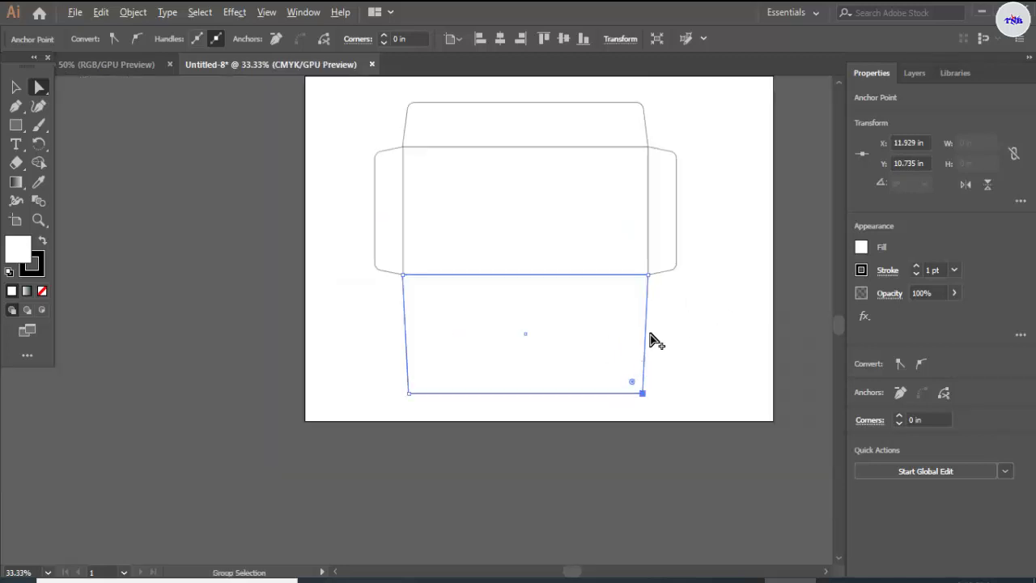
Give the top flap an orange fill from the control-bar swatches.
{"action": "left_click", "coordinate": [15, 87]}
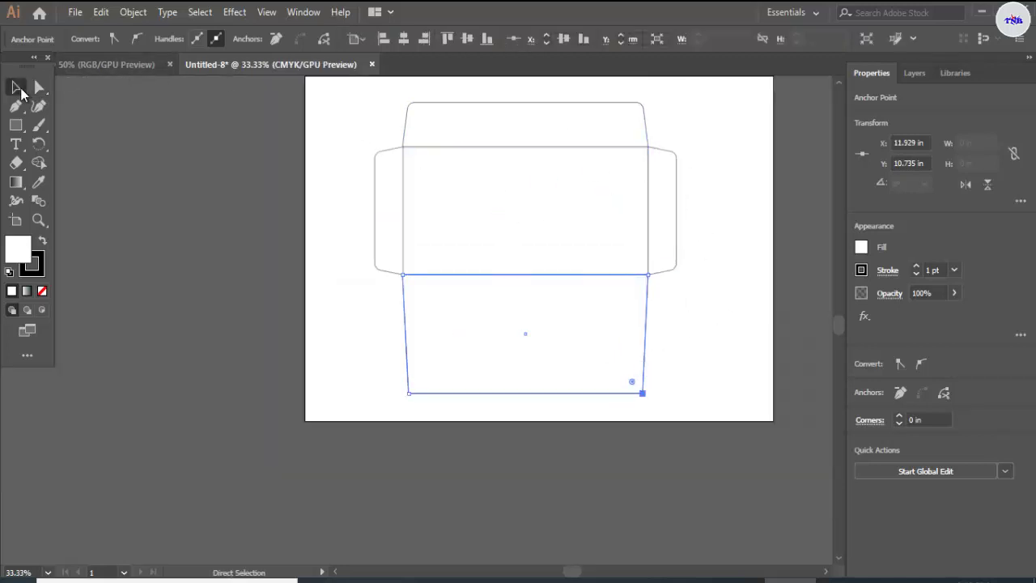
{"action": "left_click", "coordinate": [330, 130]}
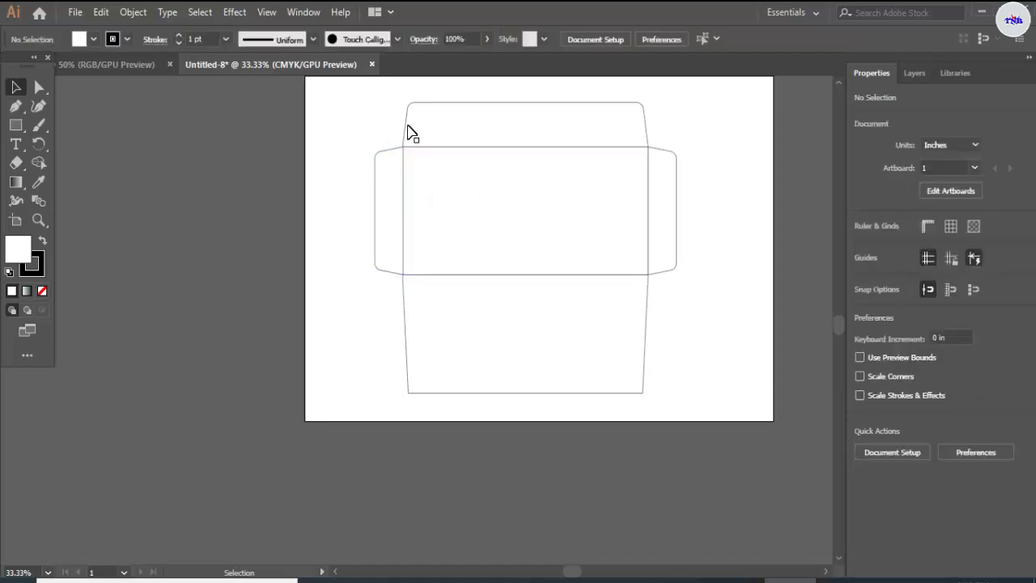
{"action": "left_click", "coordinate": [473, 132]}
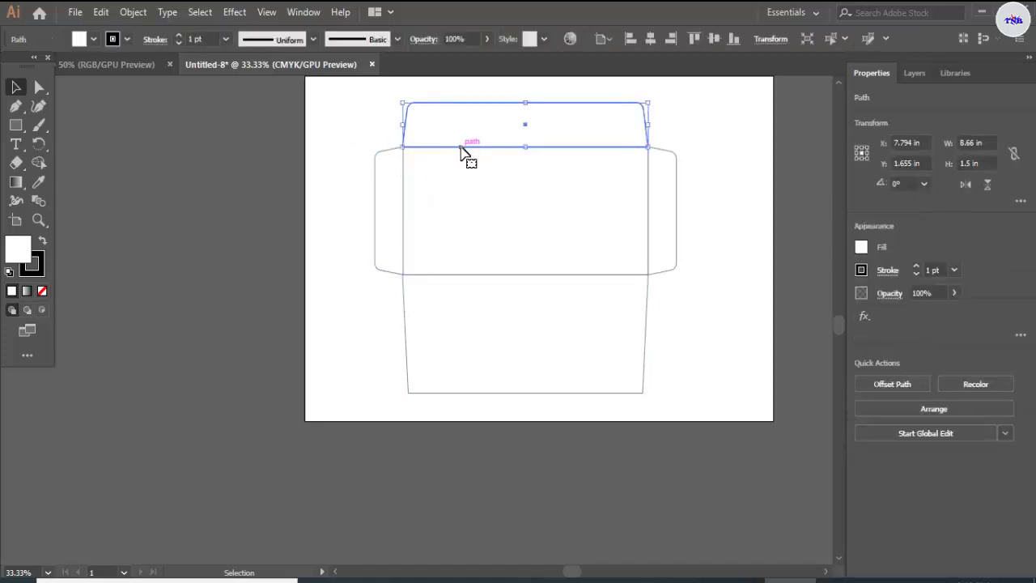
{"action": "left_click", "coordinate": [94, 38]}
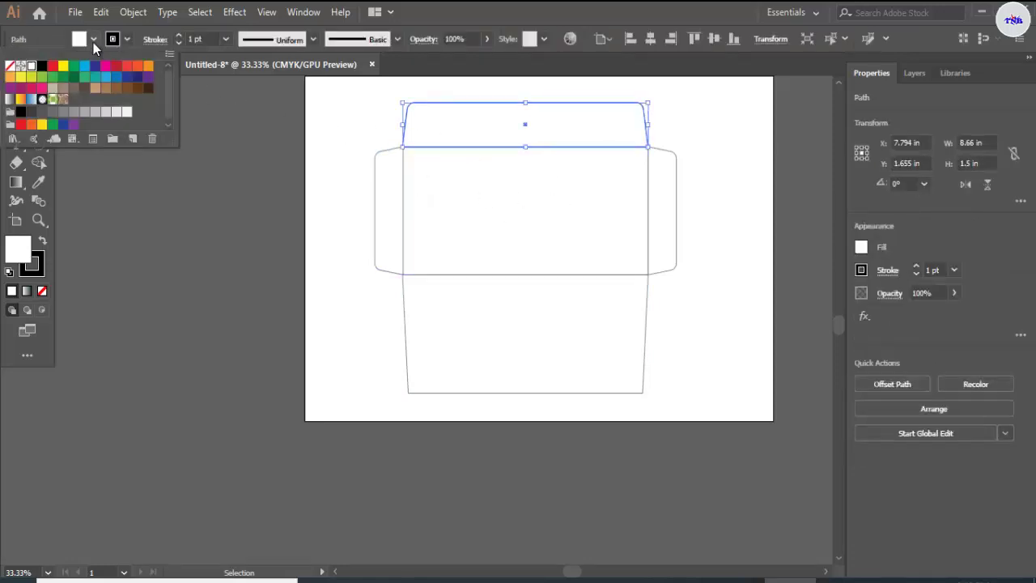
{"action": "left_click", "coordinate": [148, 65]}
{"action": "left_click", "coordinate": [715, 160]}
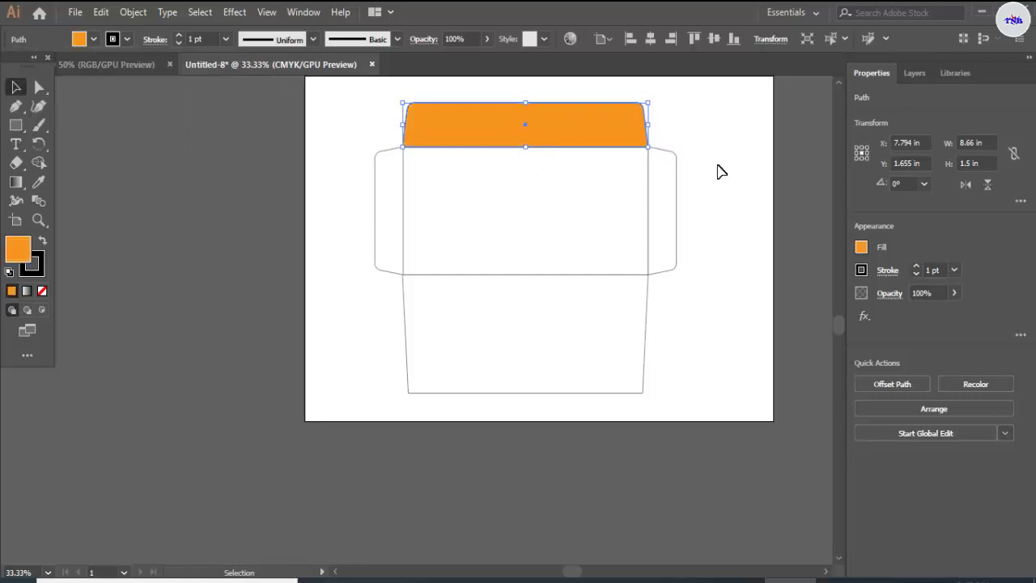
{"action": "left_click", "coordinate": [544, 225]}
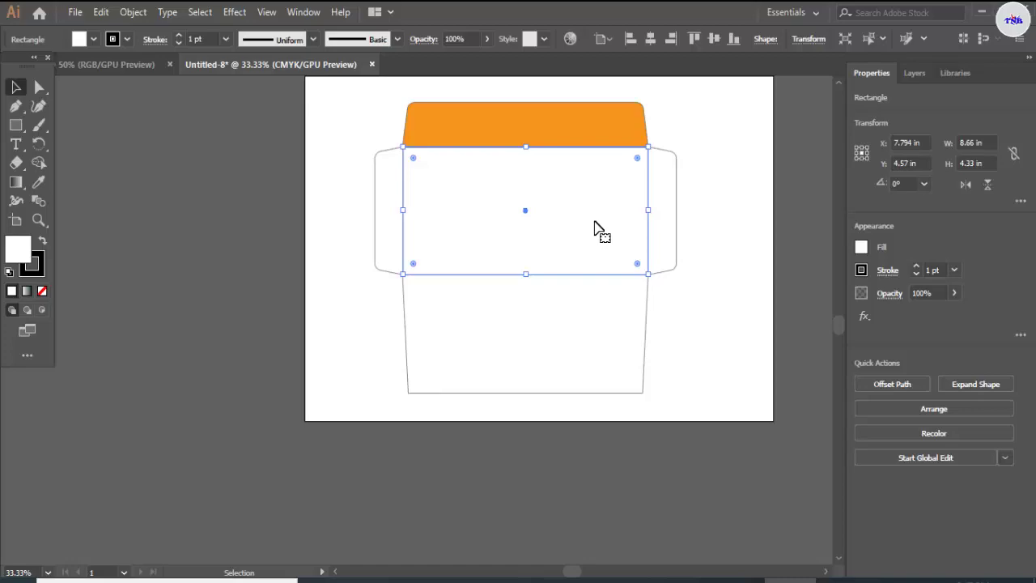
Browse File Explorer to F:\YOUTUBE video file 2nd\satasonary desin\logo.
{"action": "left_click", "coordinate": [492, 580]}
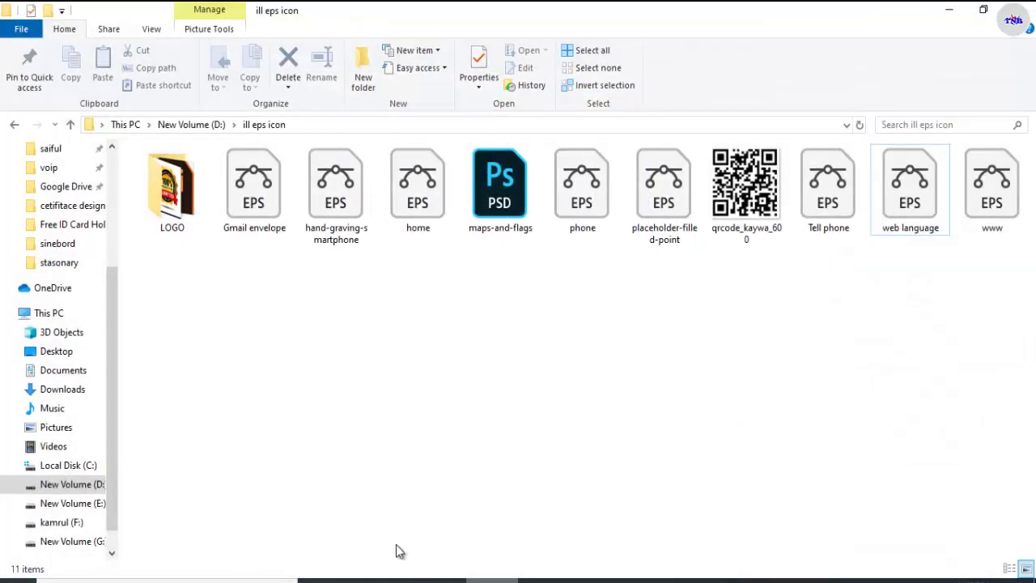
{"action": "left_click", "coordinate": [71, 523]}
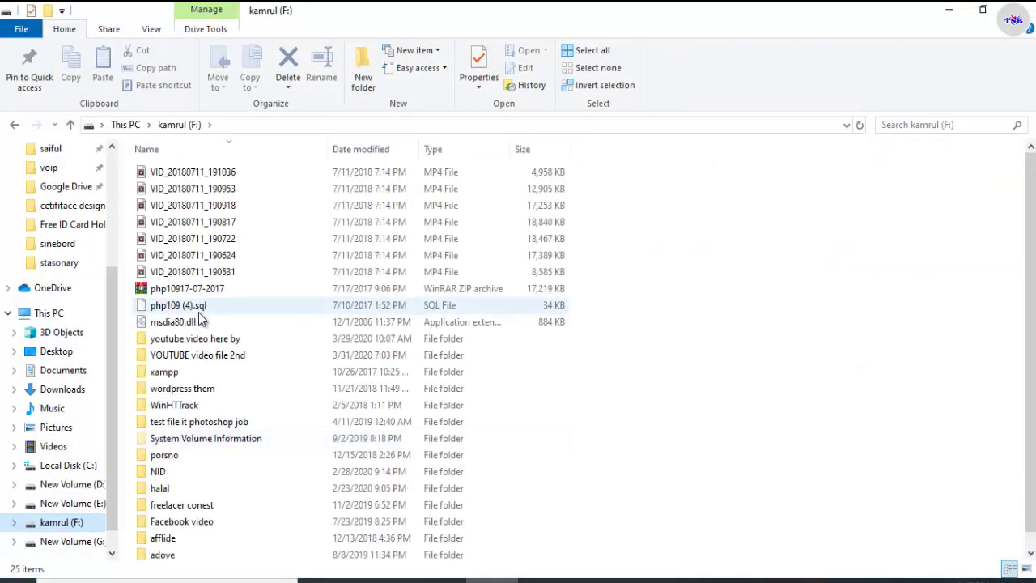
{"action": "double_click", "coordinate": [170, 355]}
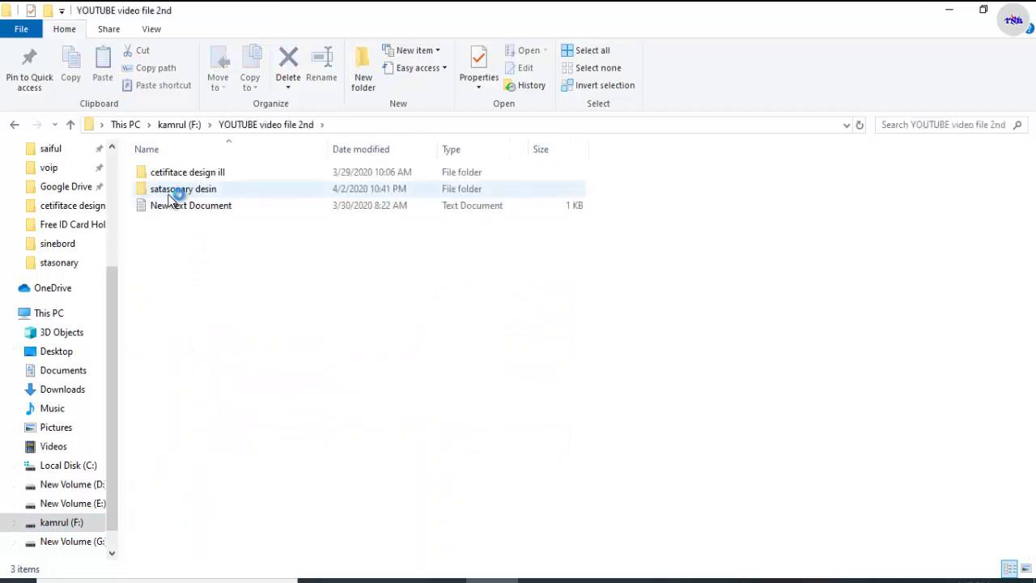
{"action": "double_click", "coordinate": [170, 191]}
{"action": "left_click", "coordinate": [178, 226]}
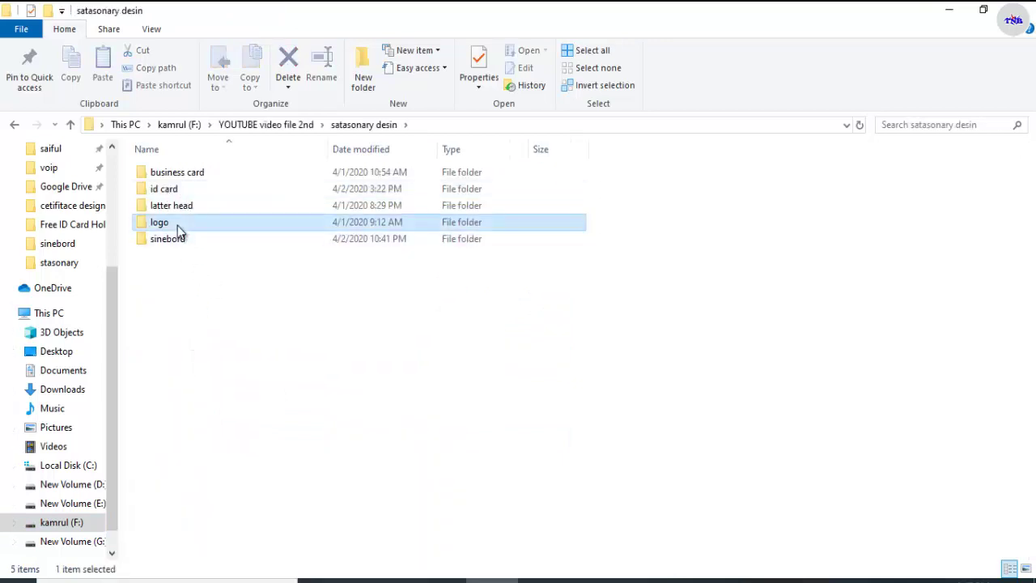
{"action": "double_click", "coordinate": [177, 226]}
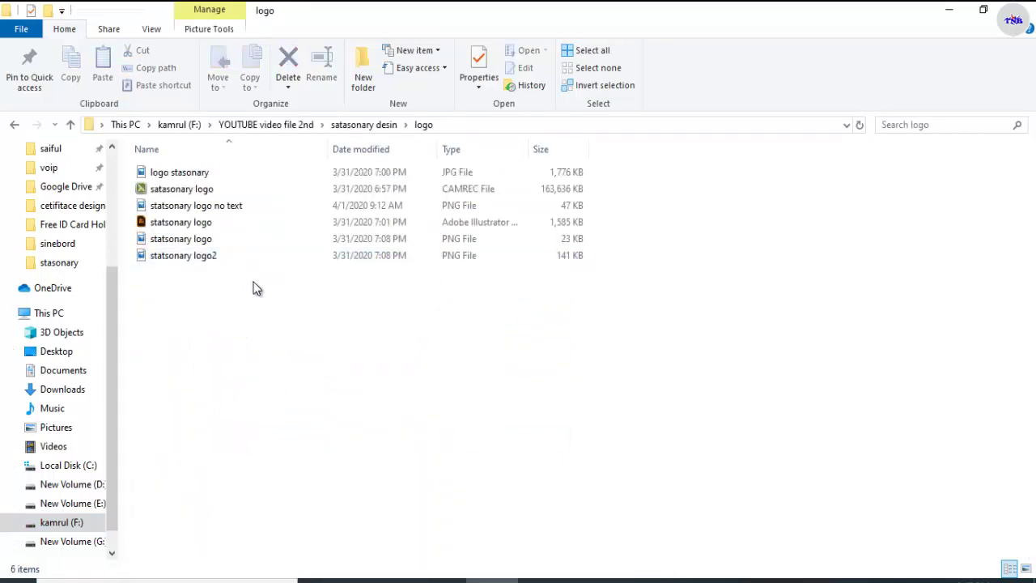
Drag the no-text logo PNG into the document, shrink it, and centre it on the front panel.
{"action": "mouse_move", "coordinate": [224, 208]}
{"action": "left_mouse_down"}
{"action": "mouse_move", "coordinate": [801, 576]}
{"action": "mouse_move", "coordinate": [457, 231]}
{"action": "left_mouse_up"}
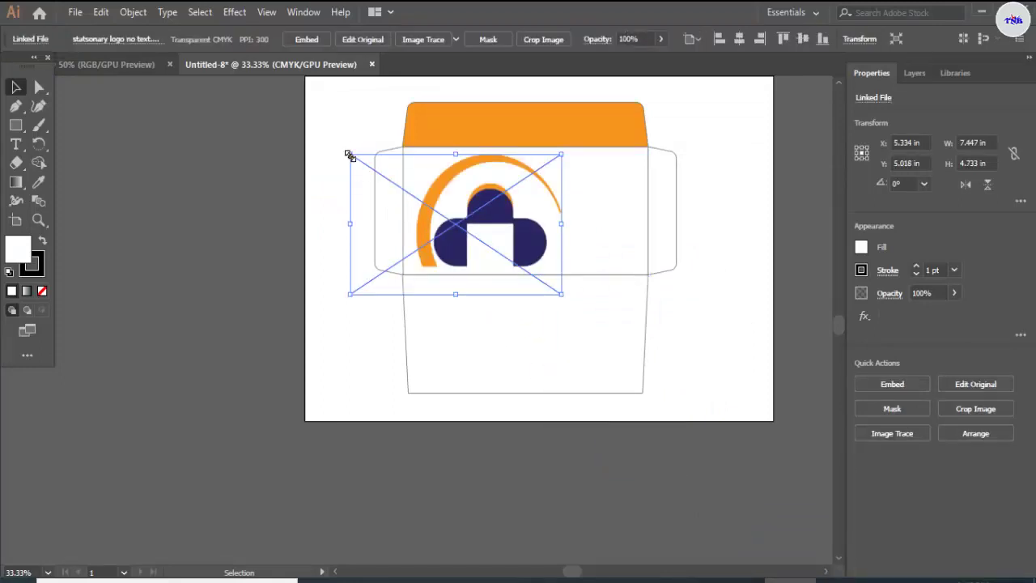
{"action": "left_click_drag", "start_coordinate": [349, 156], "coordinate": [366, 176]}
{"action": "left_click_drag", "start_coordinate": [372, 183], "coordinate": [372, 184]}
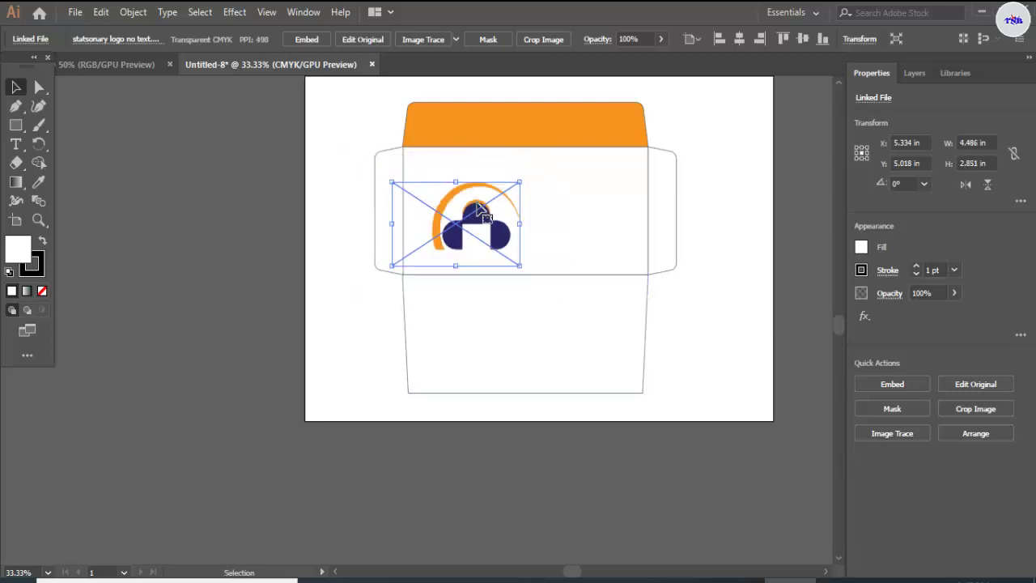
{"action": "left_click_drag", "start_coordinate": [472, 210], "coordinate": [518, 204]}
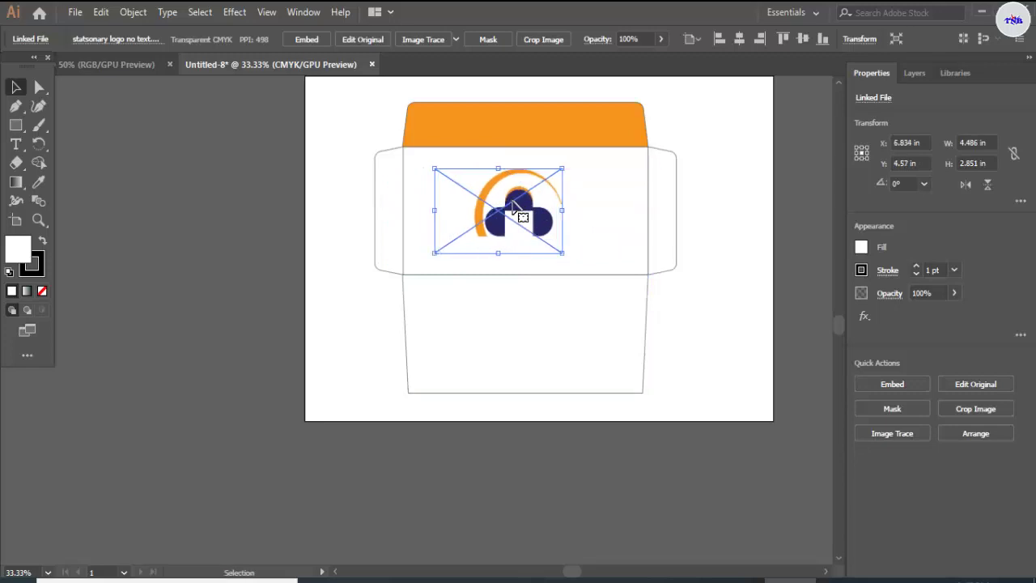
Lower the logo's opacity to a faint watermark level of about 7%.
{"action": "left_click", "coordinate": [662, 39]}
{"action": "left_click", "coordinate": [629, 57]}
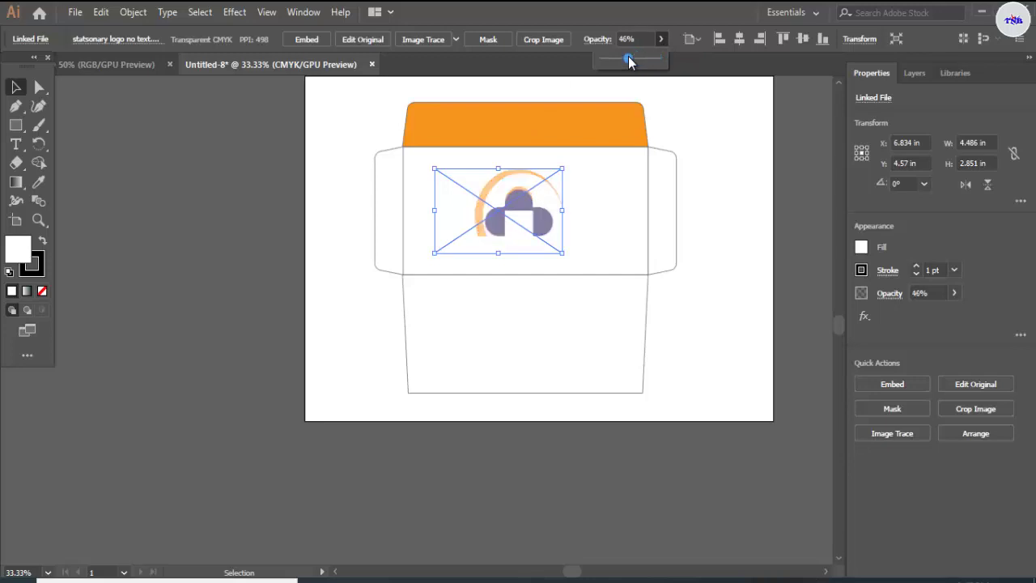
{"action": "left_click_drag", "start_coordinate": [619, 57], "coordinate": [613, 58]}
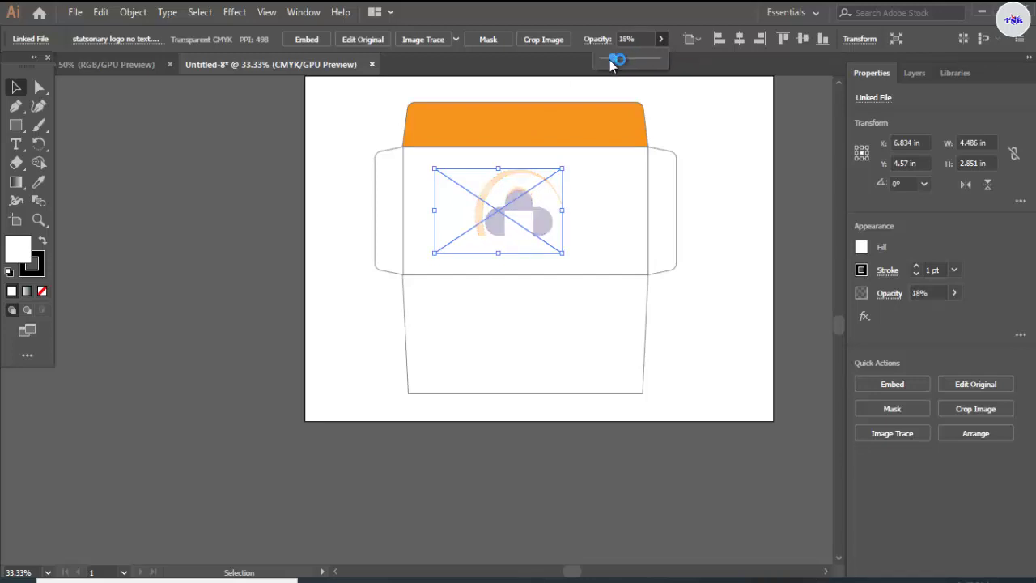
{"action": "left_click_drag", "start_coordinate": [613, 59], "coordinate": [605, 58]}
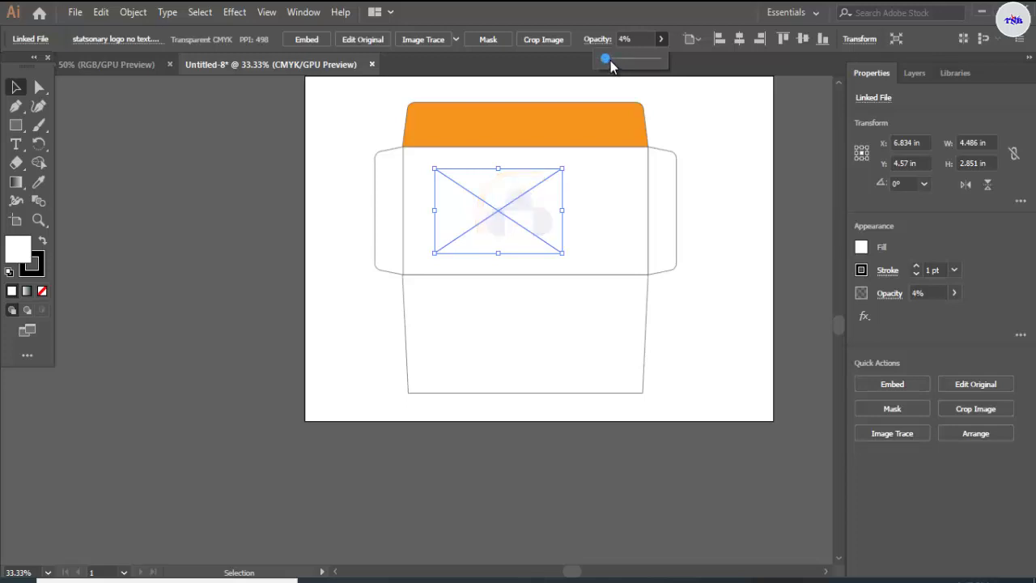
{"action": "left_click", "coordinate": [611, 60]}
{"action": "left_click_drag", "start_coordinate": [611, 65], "coordinate": [609, 65]}
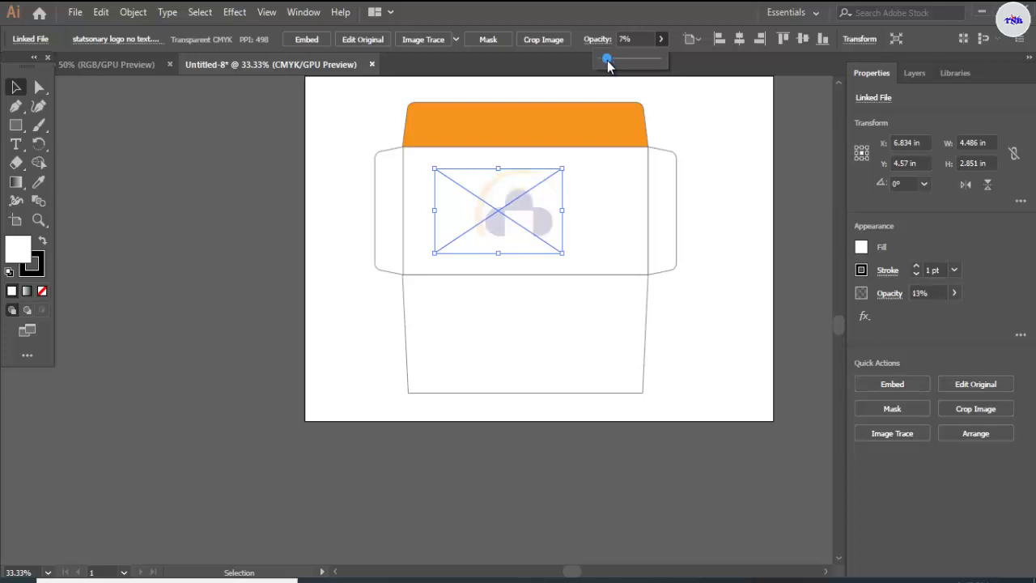
{"action": "left_click", "coordinate": [692, 136]}
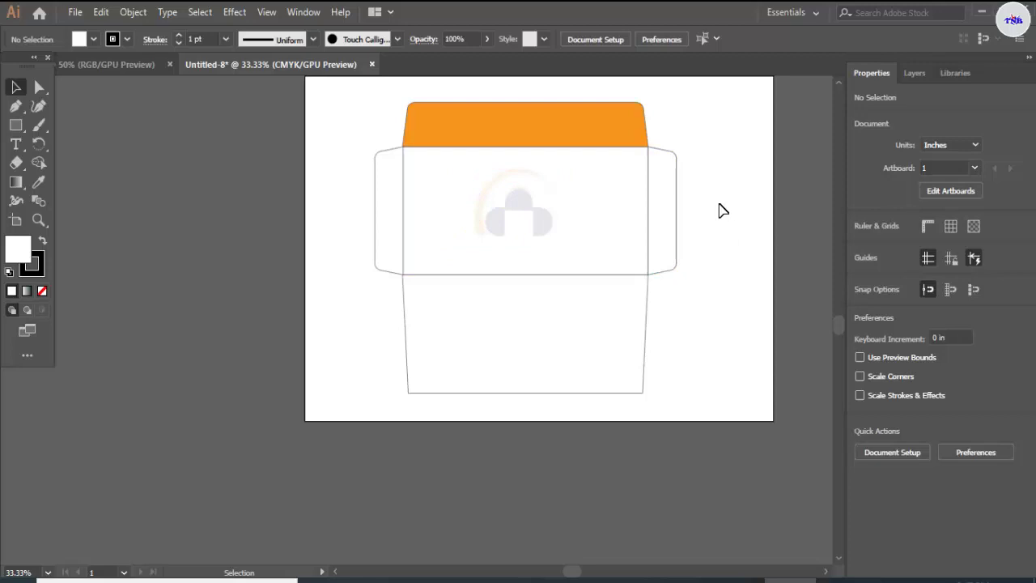
Lock all envelope pieces and the logo via Object > Lock > Selection.
{"action": "scroll", "coordinate": [692, 214], "scroll_direction": "up", "scroll_amount": 1}
{"action": "scroll", "coordinate": [691, 216], "scroll_direction": "up", "scroll_amount": 1}
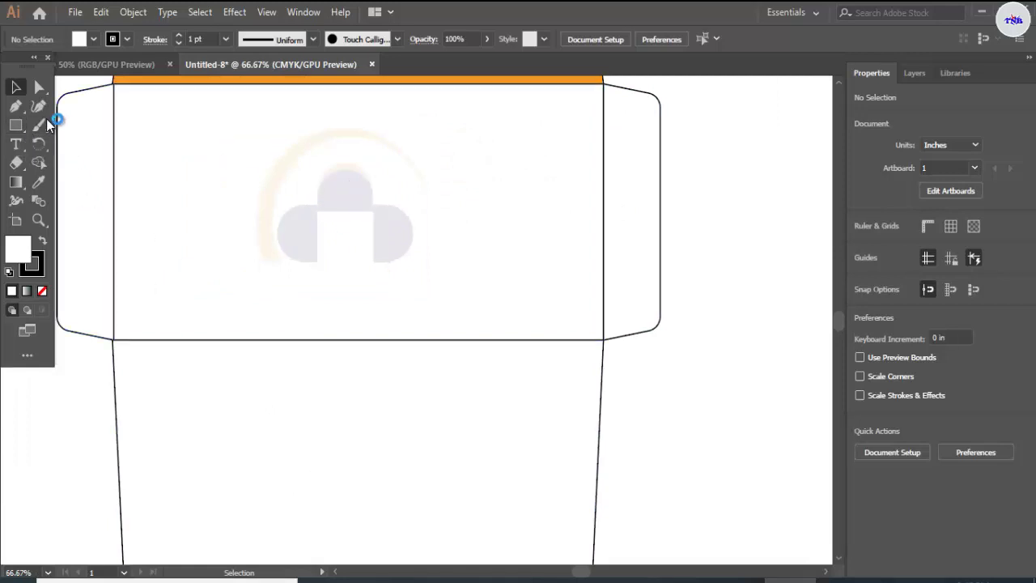
{"action": "scroll", "coordinate": [273, 261], "scroll_direction": "down", "scroll_amount": 2}
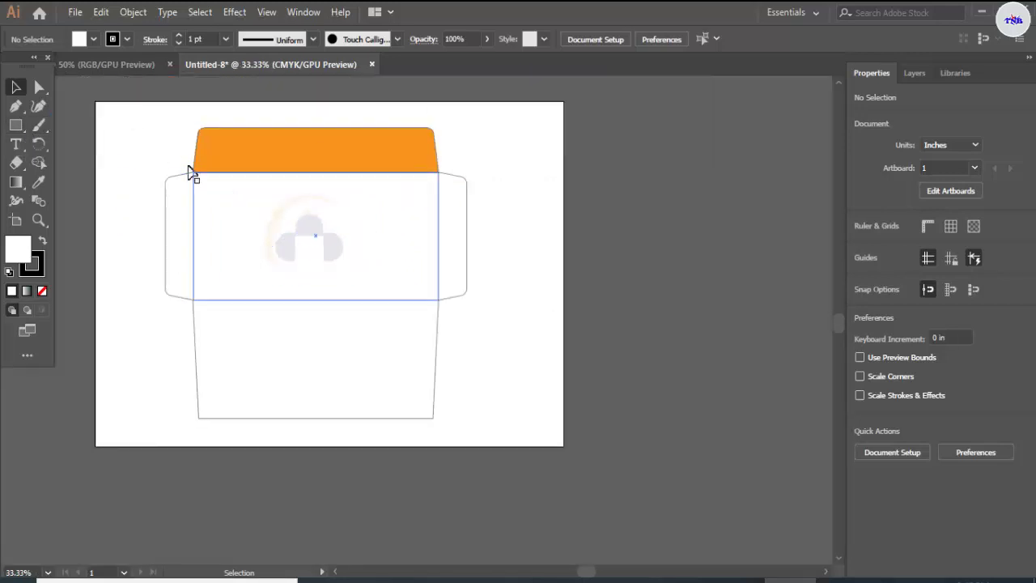
{"action": "left_click_drag", "start_coordinate": [150, 133], "coordinate": [481, 416]}
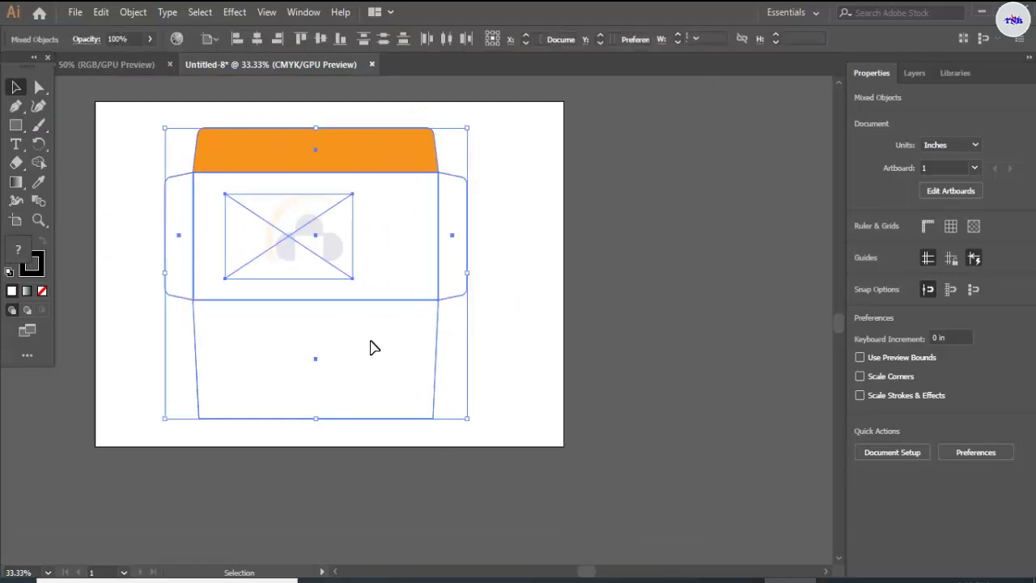
{"action": "left_click", "coordinate": [133, 13]}
{"action": "mouse_move", "coordinate": [190, 100]}
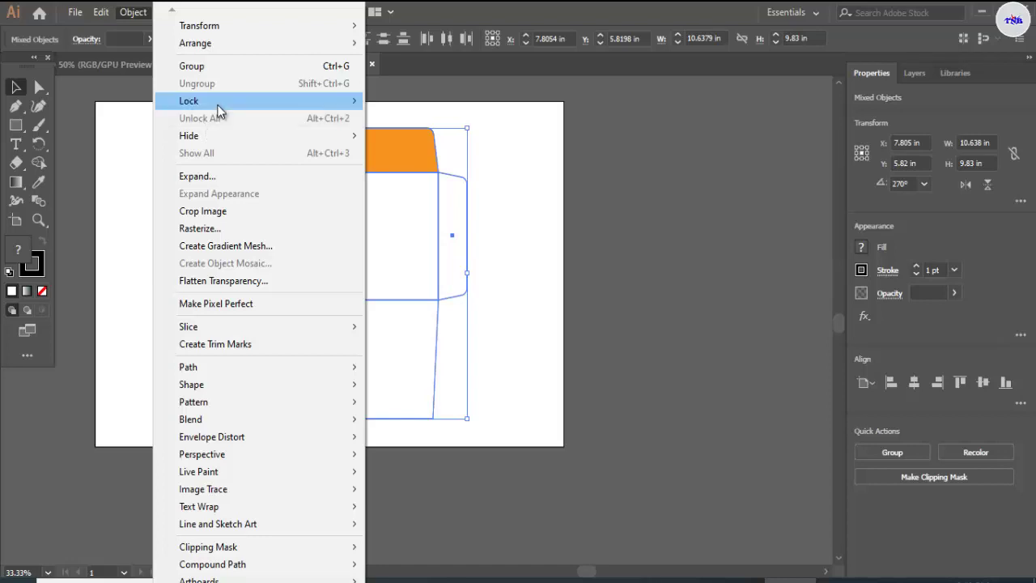
{"action": "left_click", "coordinate": [378, 102]}
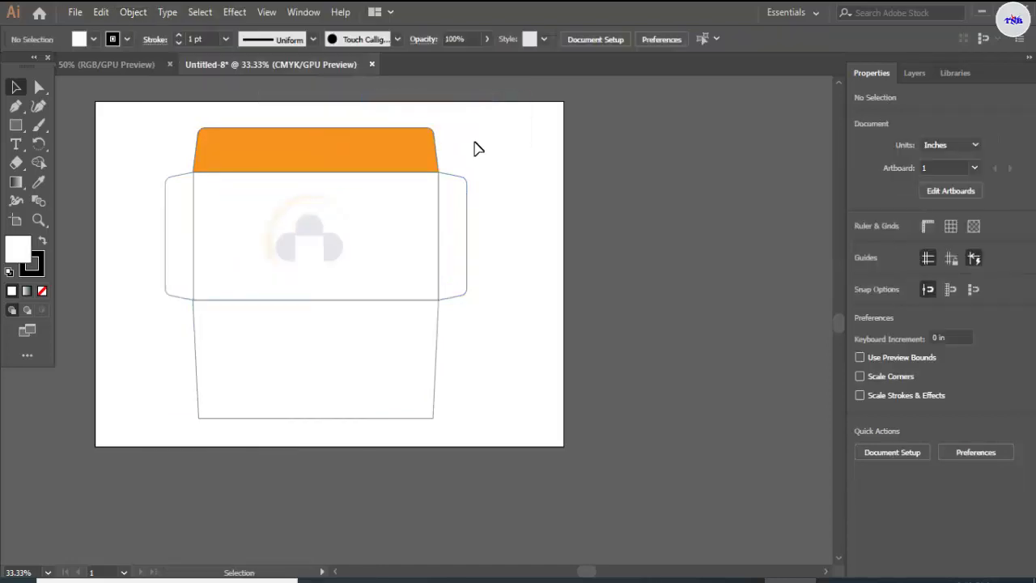
Draw an 8.64 × 0.65 in bar along the front panel's bottom with navy fill and no stroke.
{"action": "left_click", "coordinate": [15, 125]}
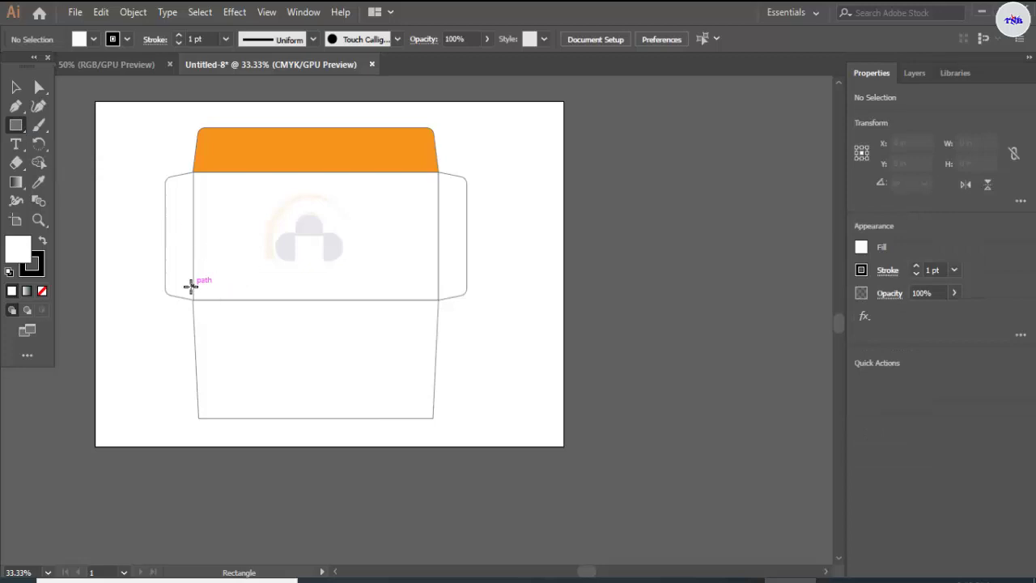
{"action": "scroll", "coordinate": [193, 289], "scroll_direction": "up", "scroll_amount": 1}
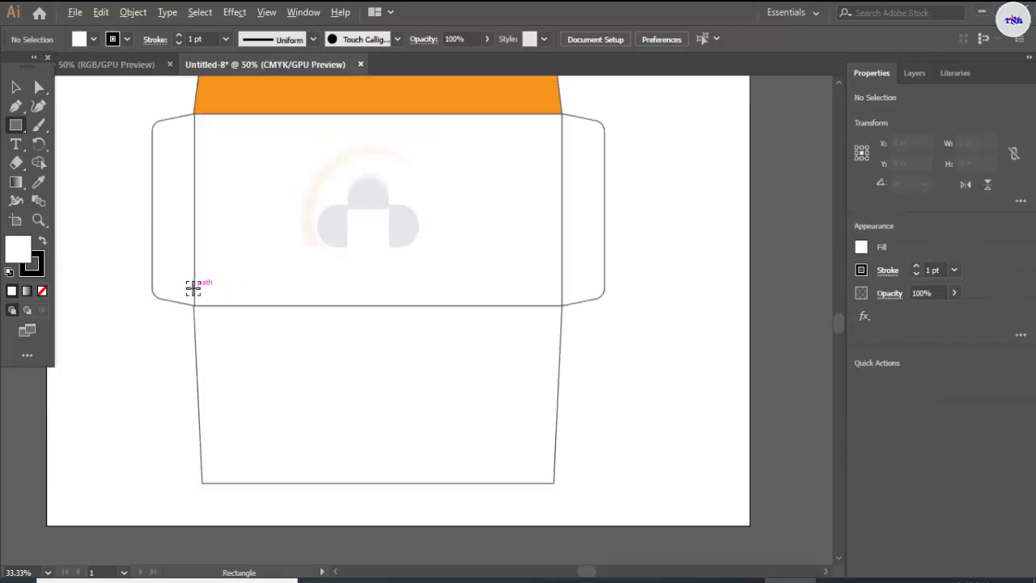
{"action": "scroll", "coordinate": [192, 289], "scroll_direction": "up", "scroll_amount": 1}
{"action": "left_click_drag", "start_coordinate": [196, 274], "coordinate": [486, 306]}
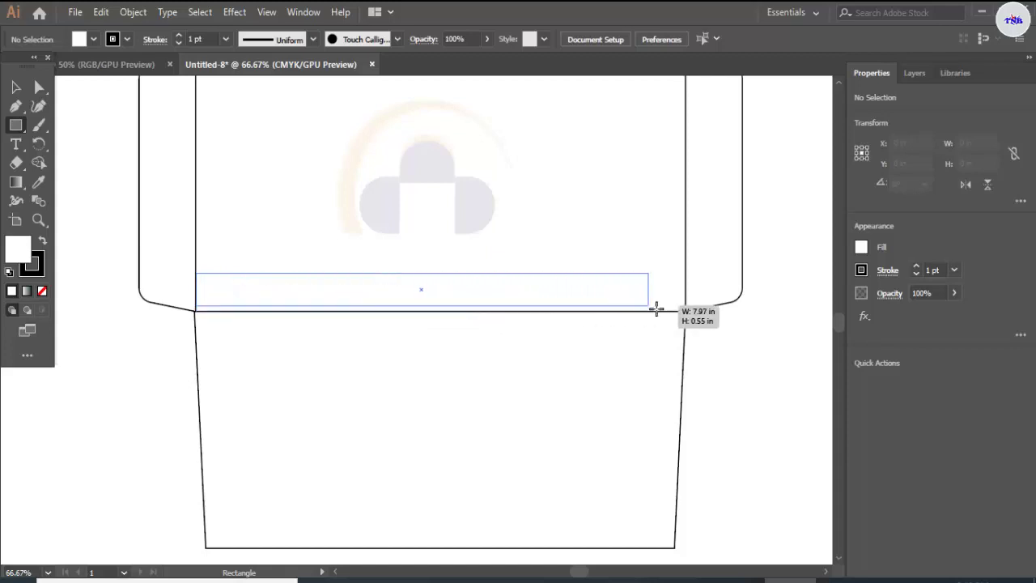
{"action": "left_click_drag", "start_coordinate": [486, 306], "coordinate": [685, 311]}
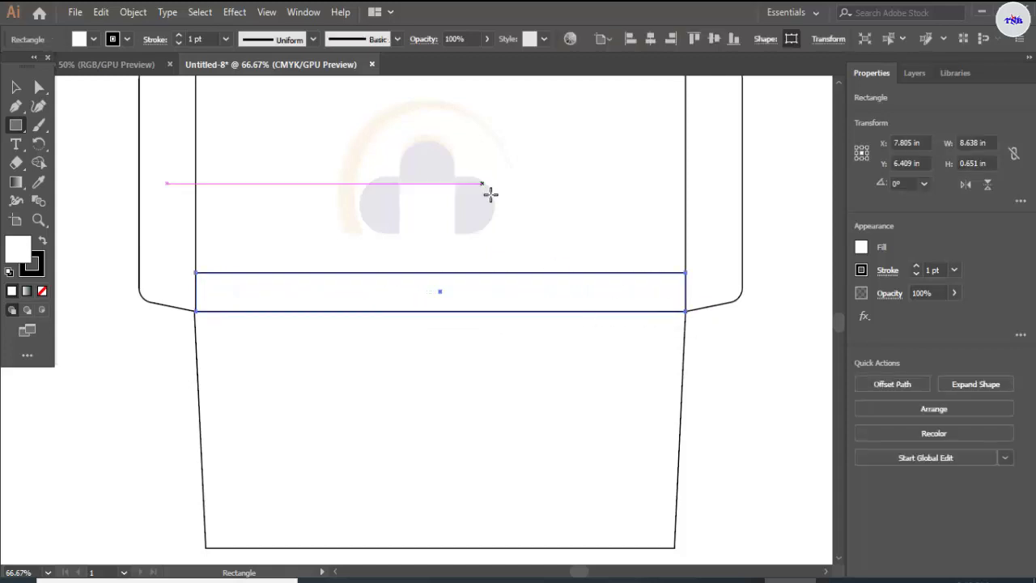
{"action": "left_click", "coordinate": [93, 40]}
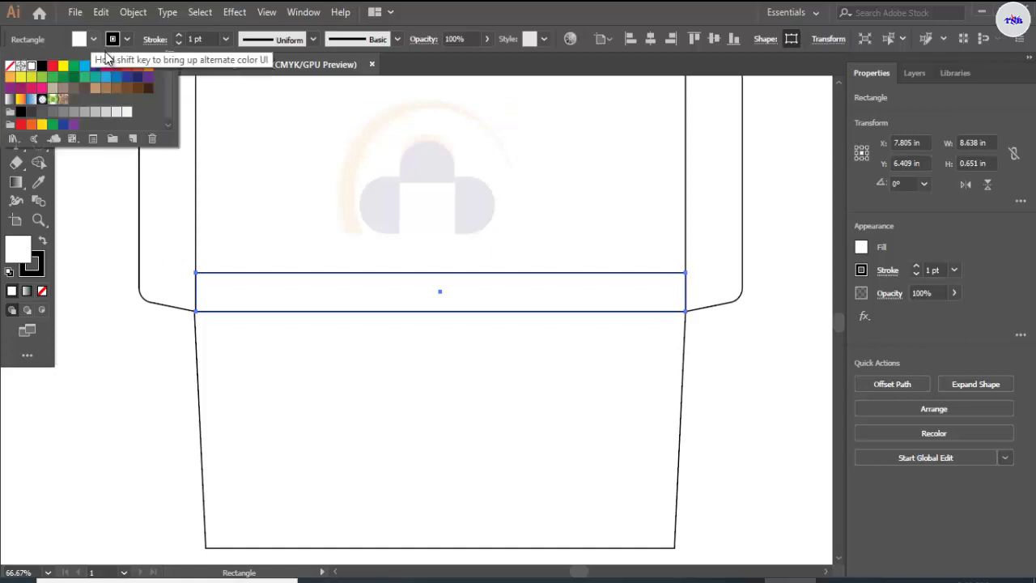
{"action": "left_click", "coordinate": [137, 77]}
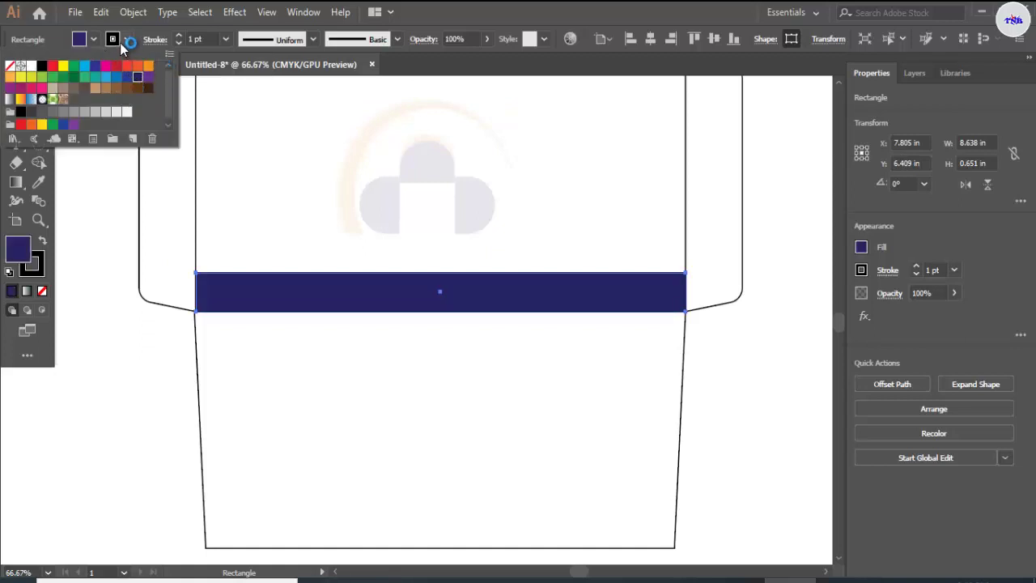
{"action": "left_click", "coordinate": [127, 38]}
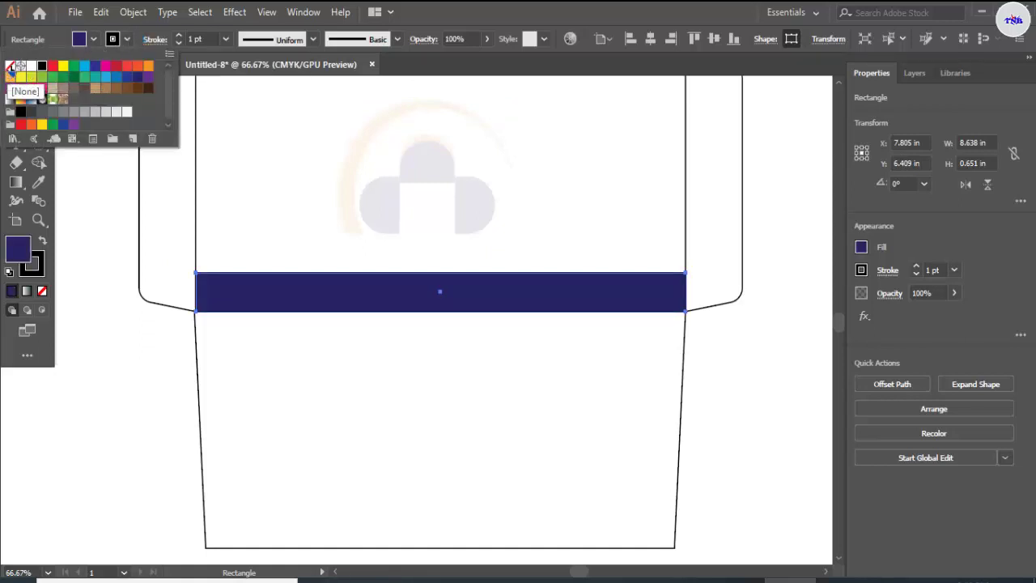
{"action": "left_click", "coordinate": [12, 70]}
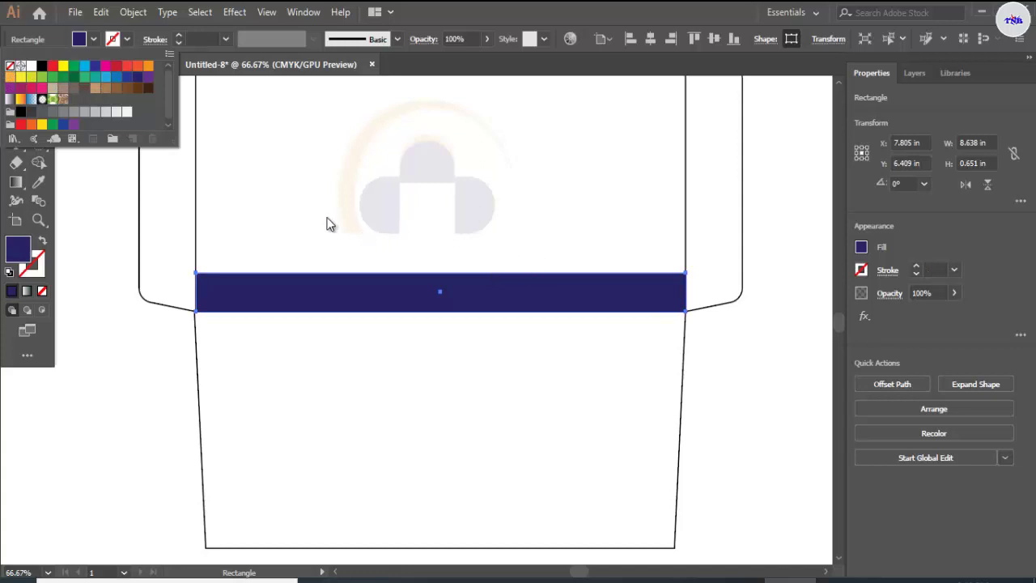
Draw a small bar, rotate it about 45°, and Alt-drag copies into four diagonal bars on the band.
{"action": "left_click_drag", "start_coordinate": [258, 191], "coordinate": [351, 213]}
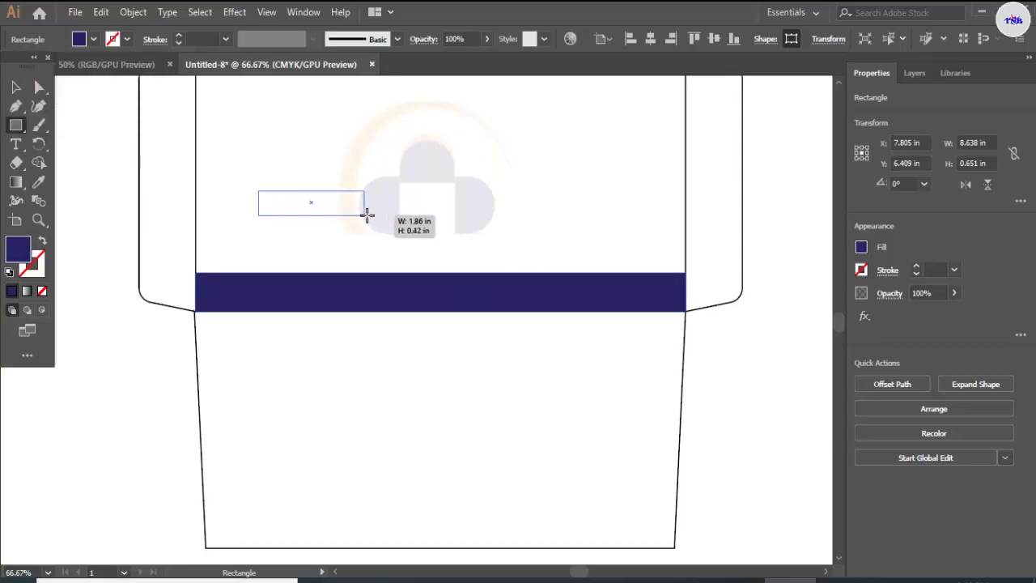
{"action": "left_click_drag", "start_coordinate": [351, 213], "coordinate": [369, 215]}
{"action": "left_click", "coordinate": [15, 87]}
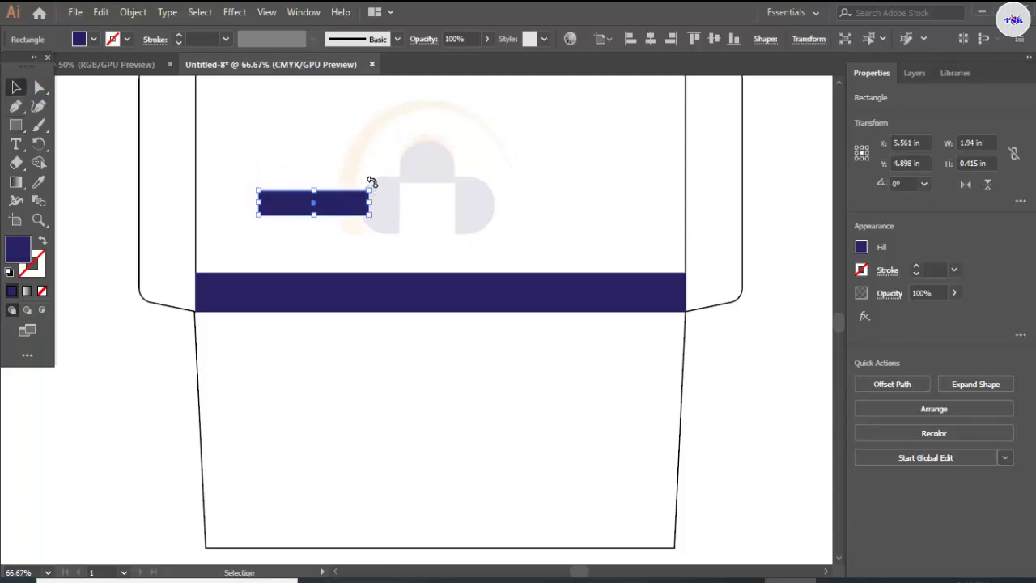
{"action": "mouse_move", "coordinate": [371, 181]}
{"action": "left_mouse_down"}
{"action": "mouse_move", "coordinate": [370, 252]}
{"action": "mouse_move", "coordinate": [365, 236]}
{"action": "mouse_move", "coordinate": [311, 314]}
{"action": "mouse_move", "coordinate": [306, 303]}
{"action": "mouse_move", "coordinate": [517, 292]}
{"action": "left_mouse_up"}
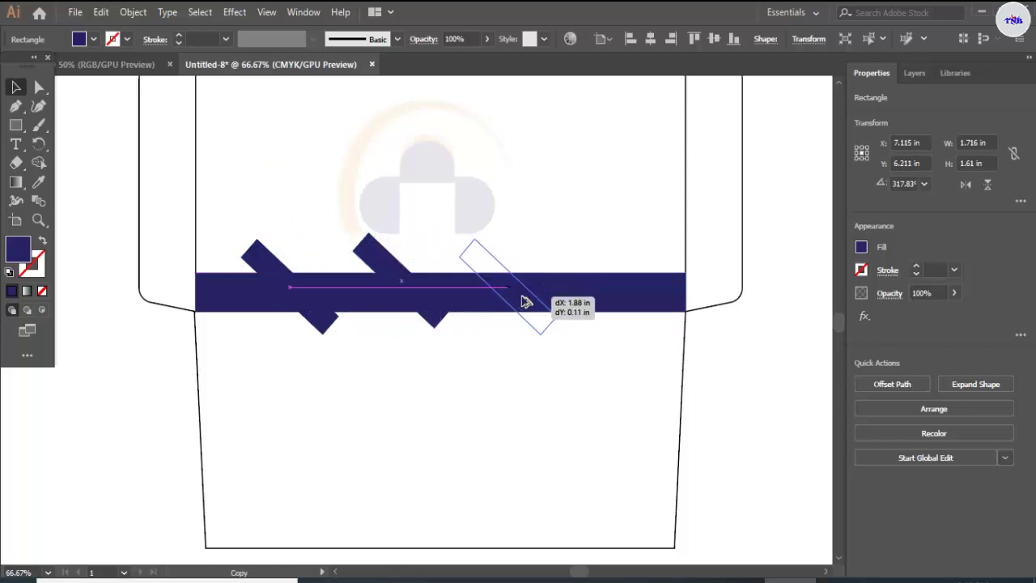
{"action": "left_click_drag", "start_coordinate": [517, 292], "coordinate": [538, 313]}
{"action": "left_click_drag", "start_coordinate": [429, 310], "coordinate": [445, 324]}
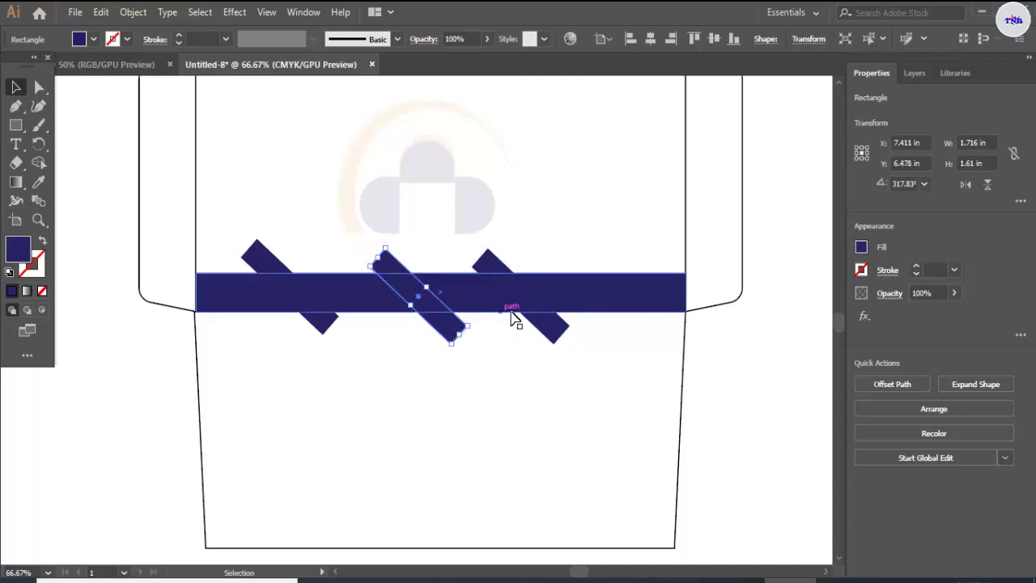
{"action": "left_click_drag", "start_coordinate": [537, 310], "coordinate": [617, 306]}
{"action": "left_click_drag", "start_coordinate": [224, 219], "coordinate": [660, 324]}
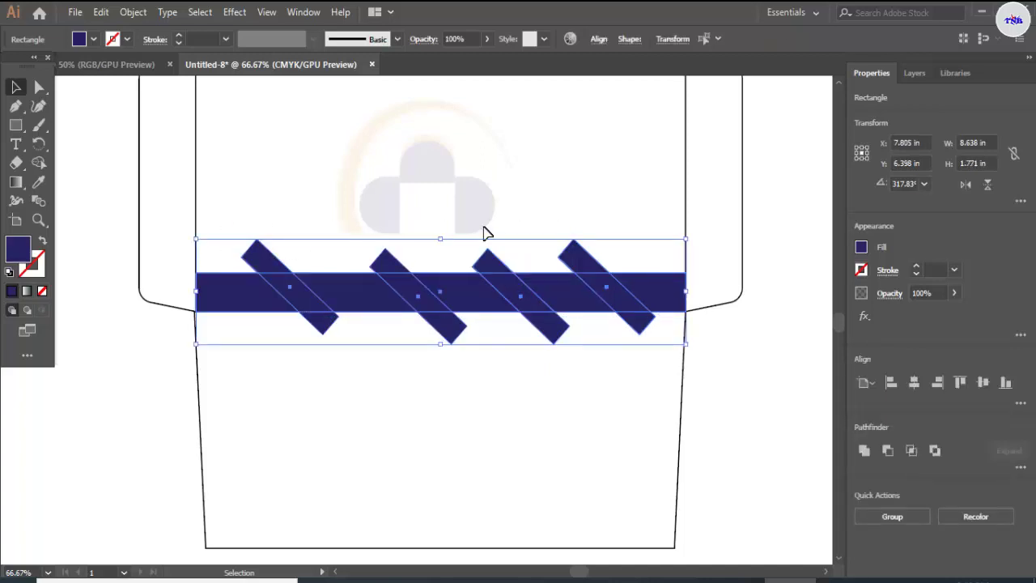
Cut the diagonal bars from the navy band using Pathfinder Minus Front, then expand the result.
{"action": "left_click", "coordinate": [305, 13]}
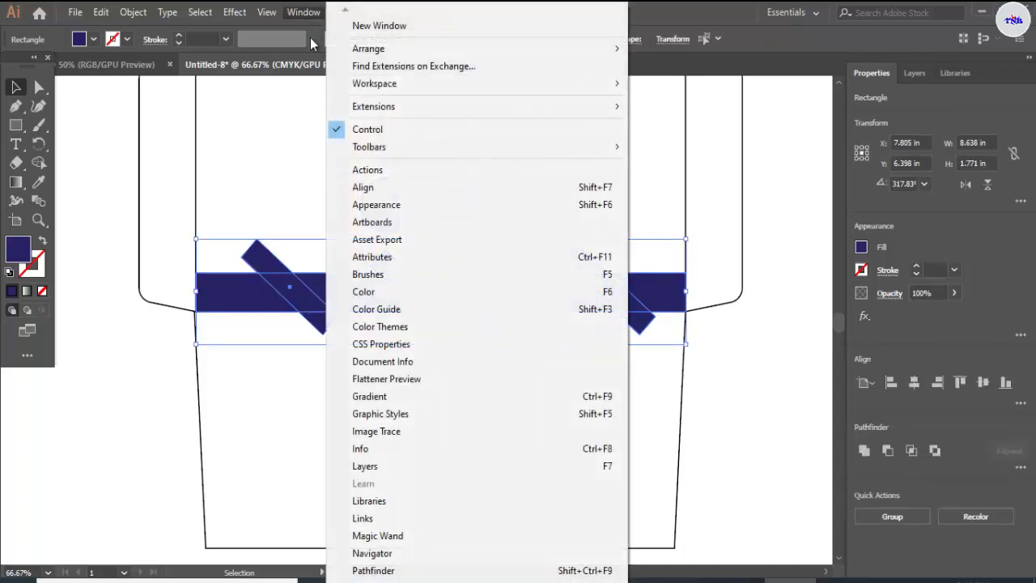
{"action": "left_click", "coordinate": [387, 573]}
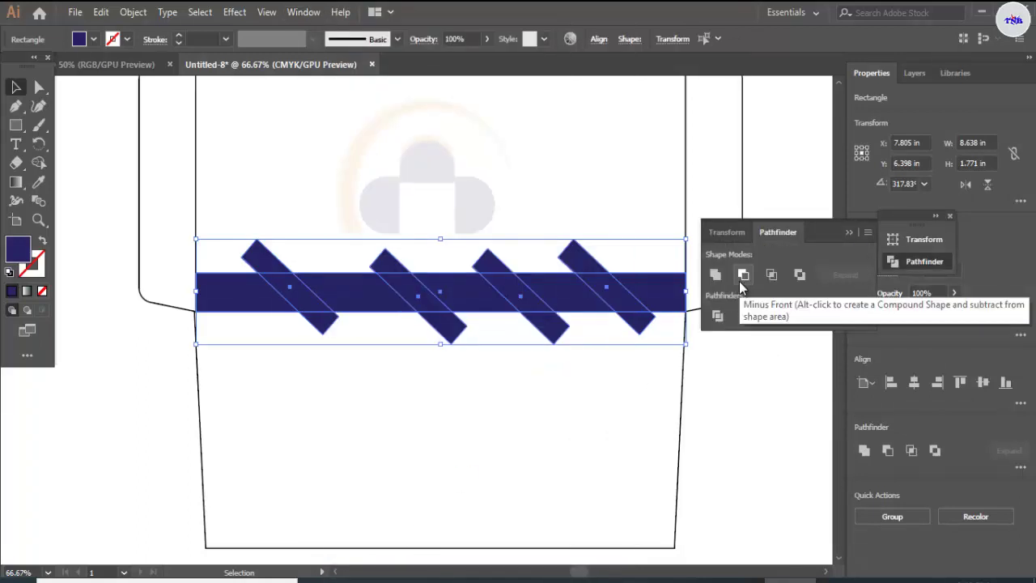
{"action": "left_click", "coordinate": [739, 280], "text": "alt"}
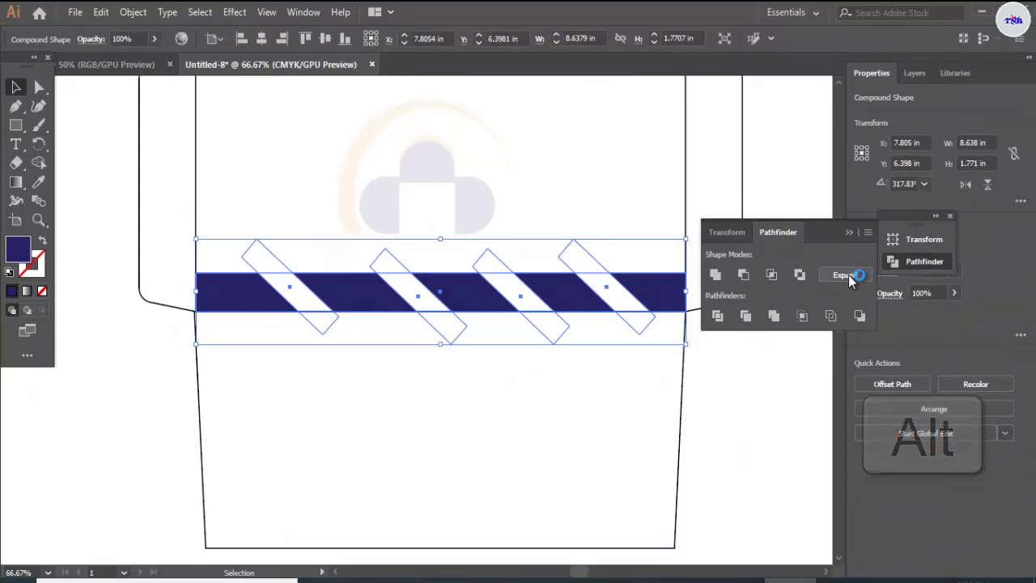
{"action": "left_click", "coordinate": [848, 275]}
{"action": "left_click", "coordinate": [520, 207]}
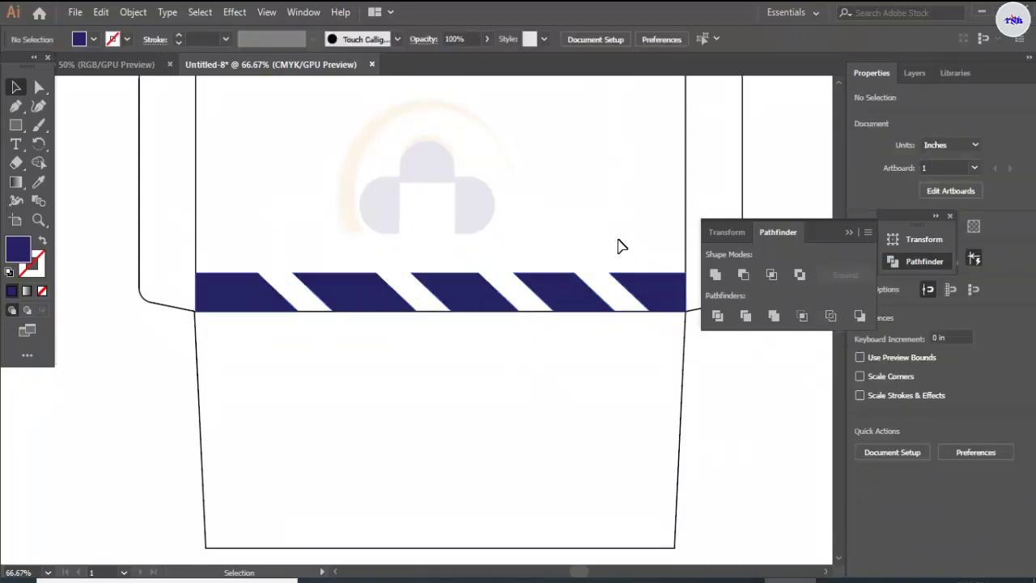
{"action": "left_click", "coordinate": [850, 232]}
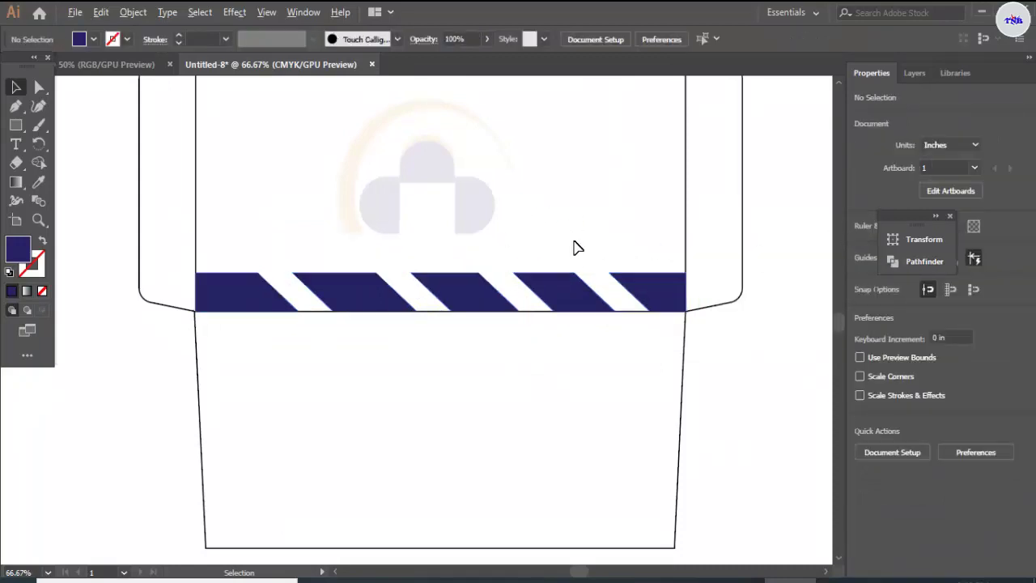
{"action": "scroll", "coordinate": [575, 247], "scroll_direction": "down", "scroll_amount": 2}
{"action": "scroll", "coordinate": [579, 245], "scroll_direction": "down", "scroll_amount": 1}
{"action": "scroll", "coordinate": [583, 245], "scroll_direction": "up", "scroll_amount": 1}
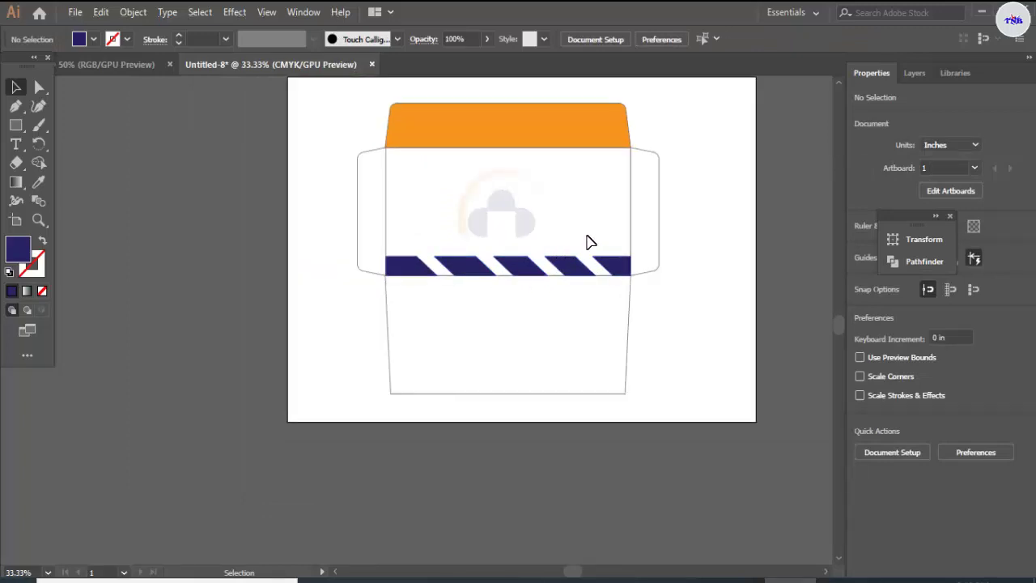
{"action": "scroll", "coordinate": [589, 240], "scroll_direction": "up", "scroll_amount": 1}
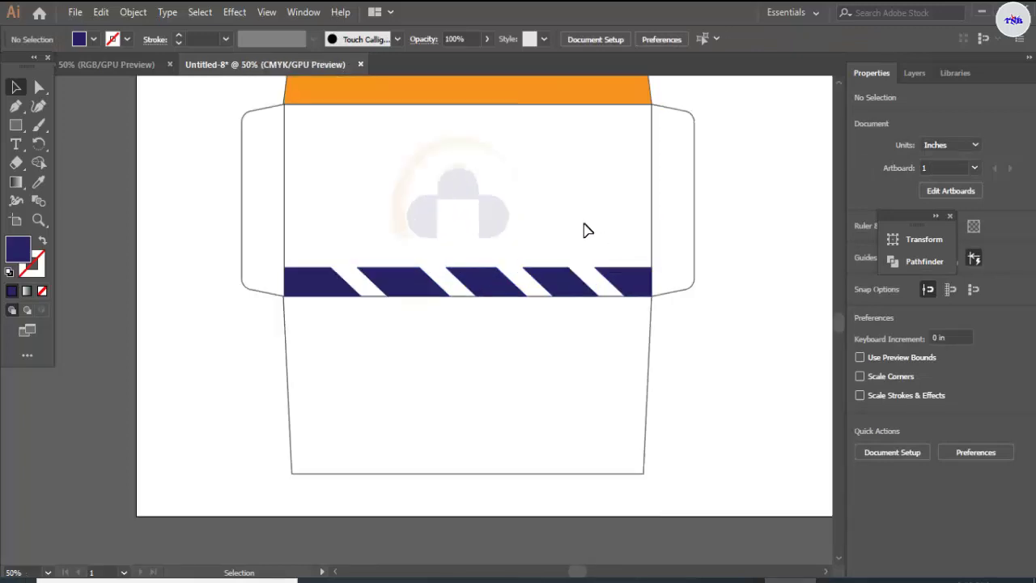
{"action": "left_click", "coordinate": [22, 141]}
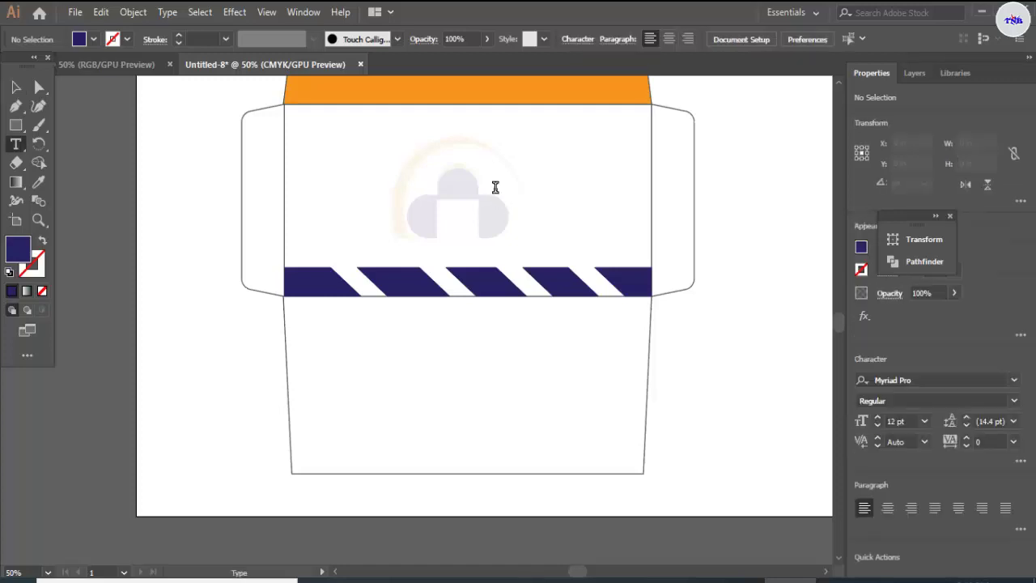
Type the 48 pt heading ORACLE BANK LTD. beside the faded logo and select it.
{"action": "left_click", "coordinate": [495, 187]}
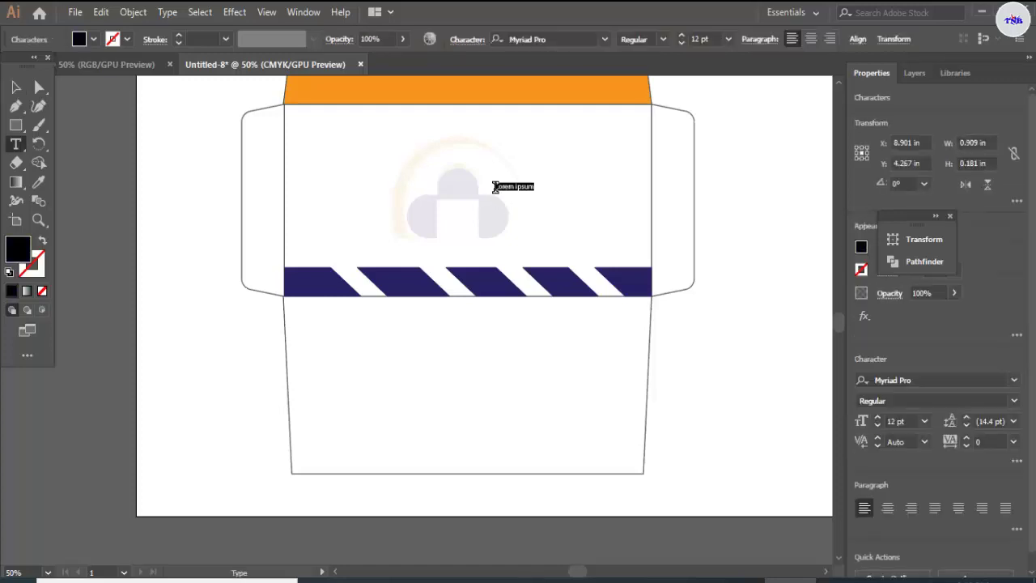
{"action": "key", "text": "BackSpace"}
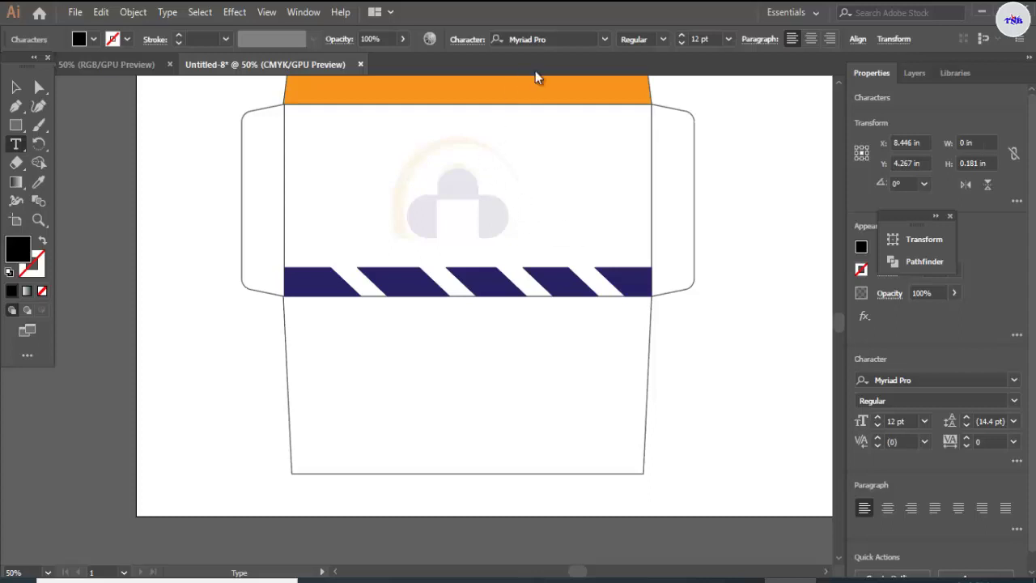
{"action": "left_click", "coordinate": [729, 39]}
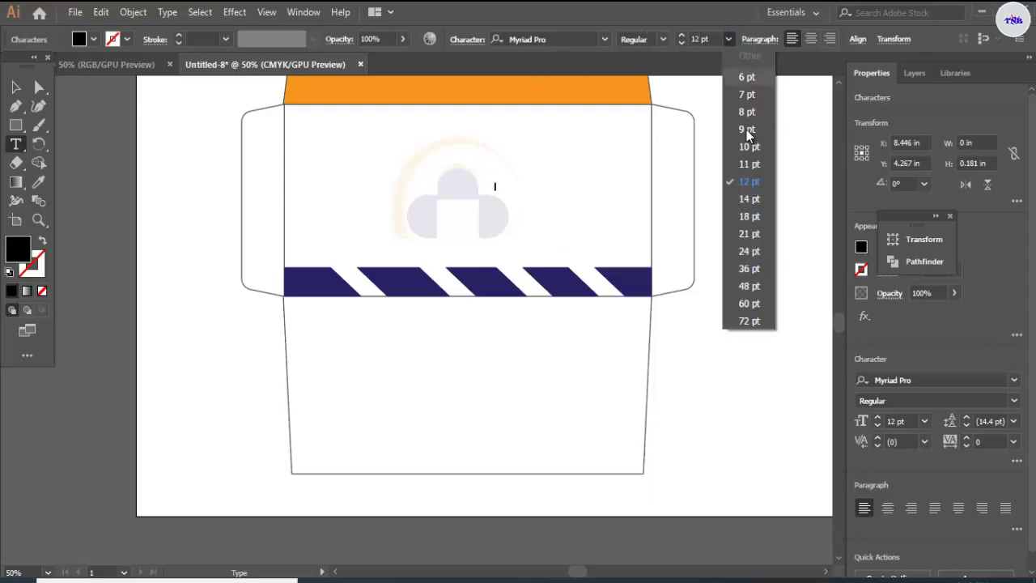
{"action": "left_click", "coordinate": [759, 289]}
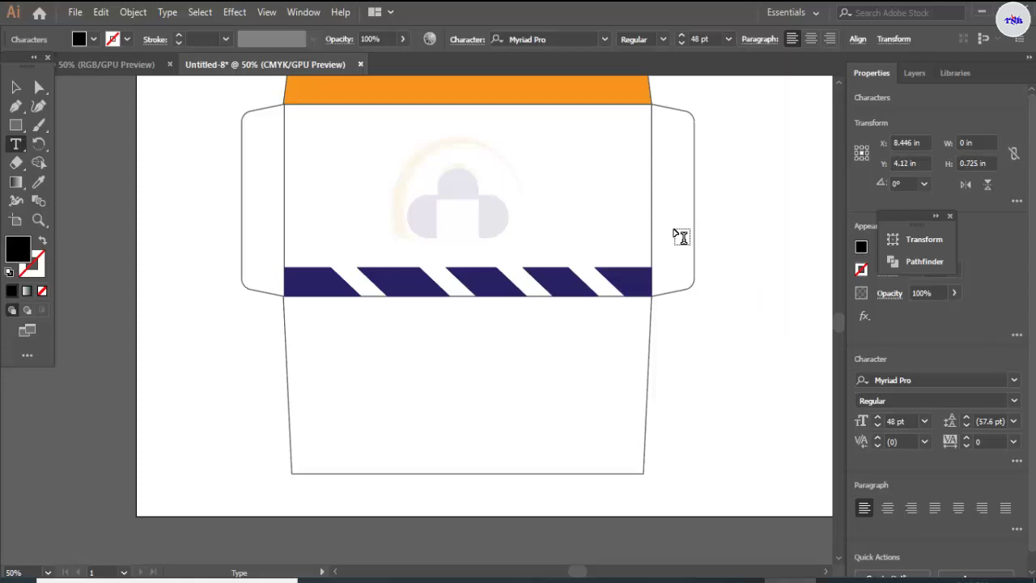
{"action": "type", "text": "OR"}
{"action": "type", "text": "ACL"}
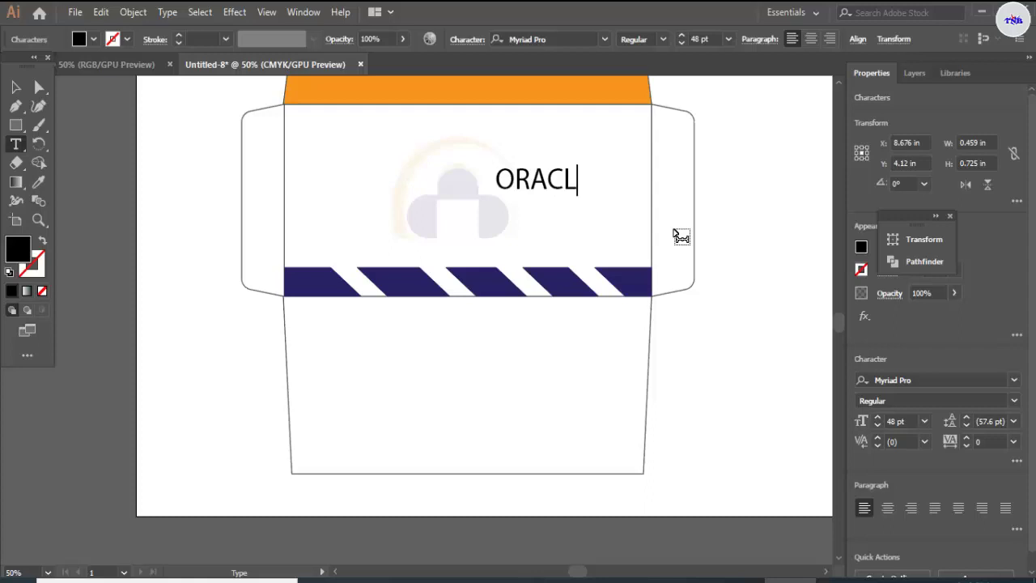
{"action": "type", "text": "E BAN"}
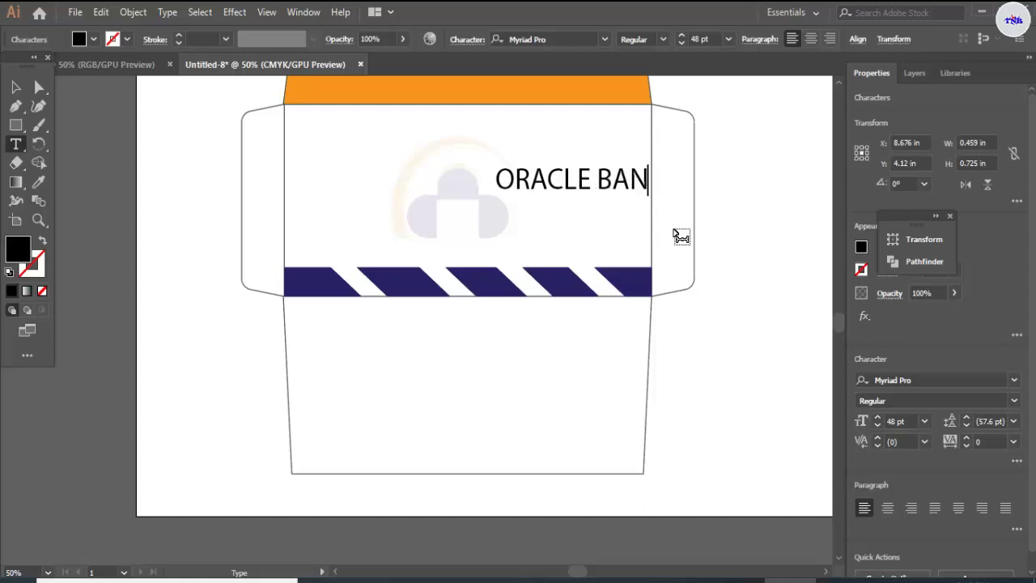
{"action": "type", "text": "K L"}
{"action": "type", "text": "TD."}
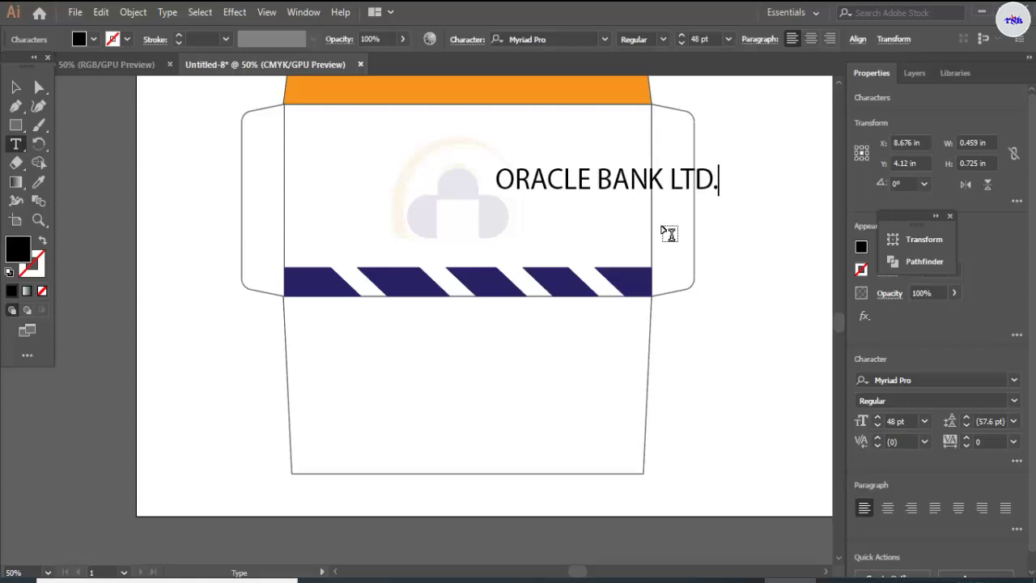
{"action": "left_click_drag", "start_coordinate": [505, 179], "coordinate": [721, 179]}
{"action": "key", "text": "Escape"}
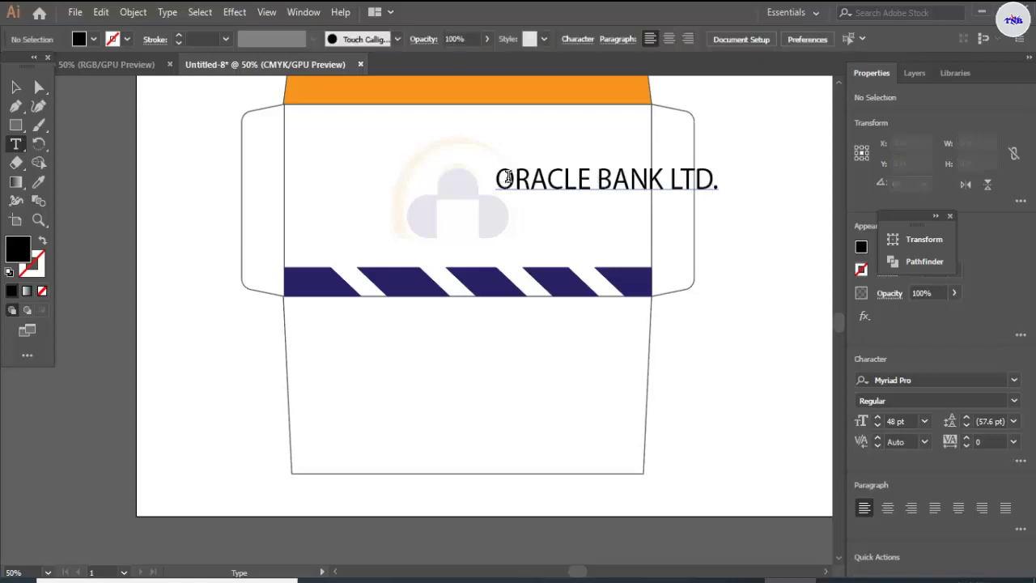
{"action": "left_click_drag", "start_coordinate": [495, 180], "coordinate": [726, 192]}
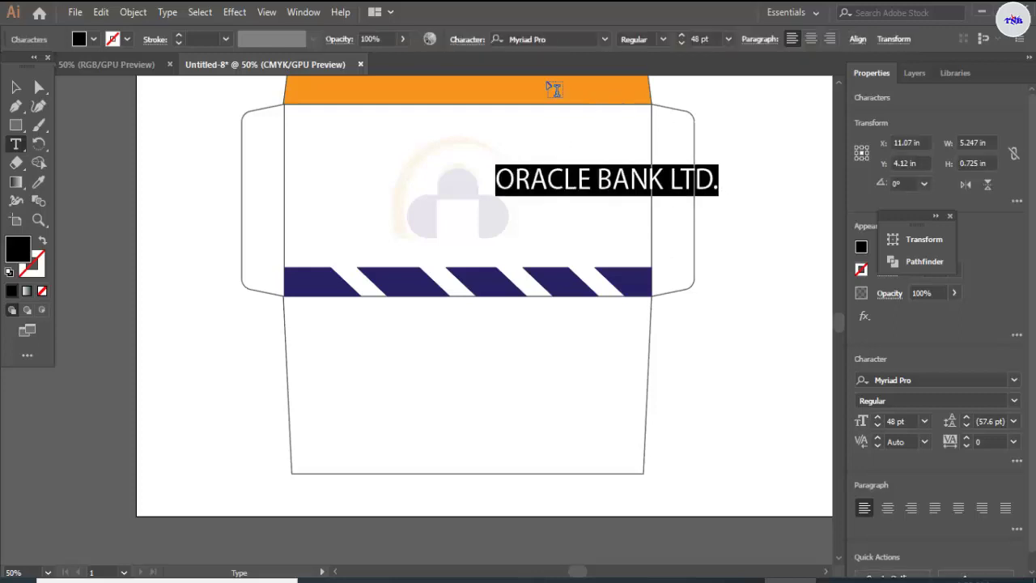
Restyle the ORACLE BANK LTD. heading in Lato Black at 36 pt.
{"action": "left_click", "coordinate": [557, 39]}
{"action": "type", "text": "l"}
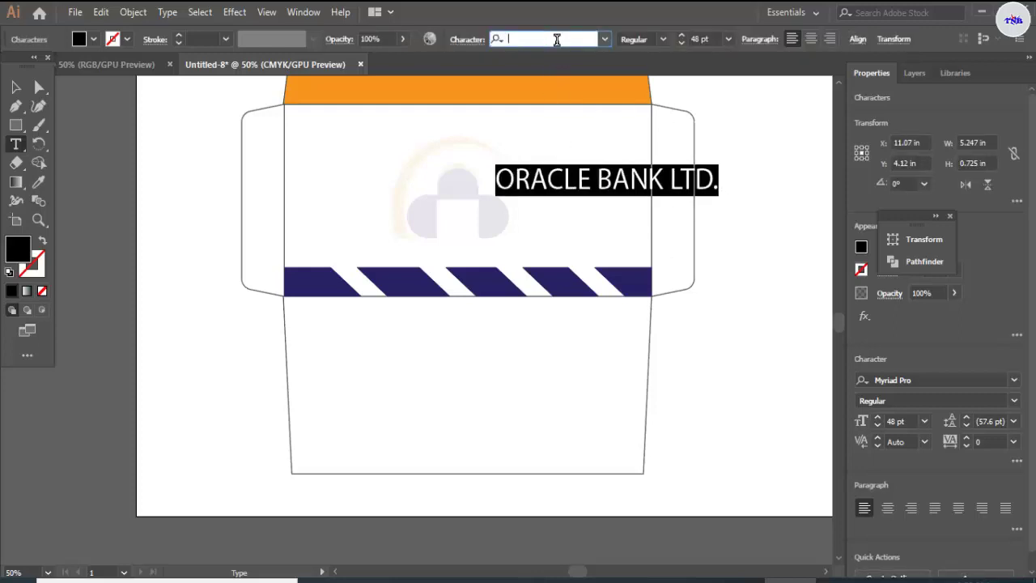
{"action": "type", "text": "ato"}
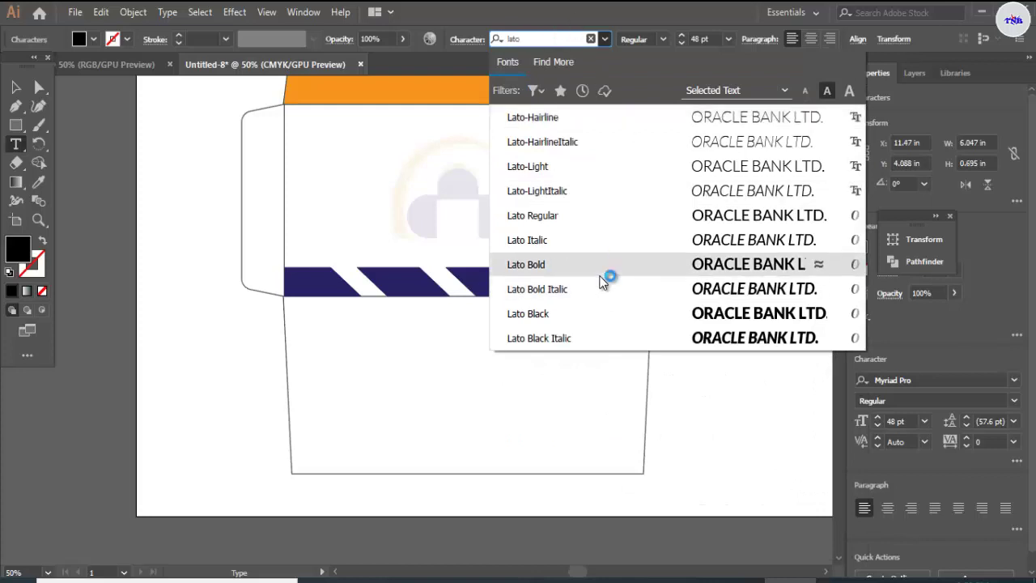
{"action": "left_click", "coordinate": [606, 313]}
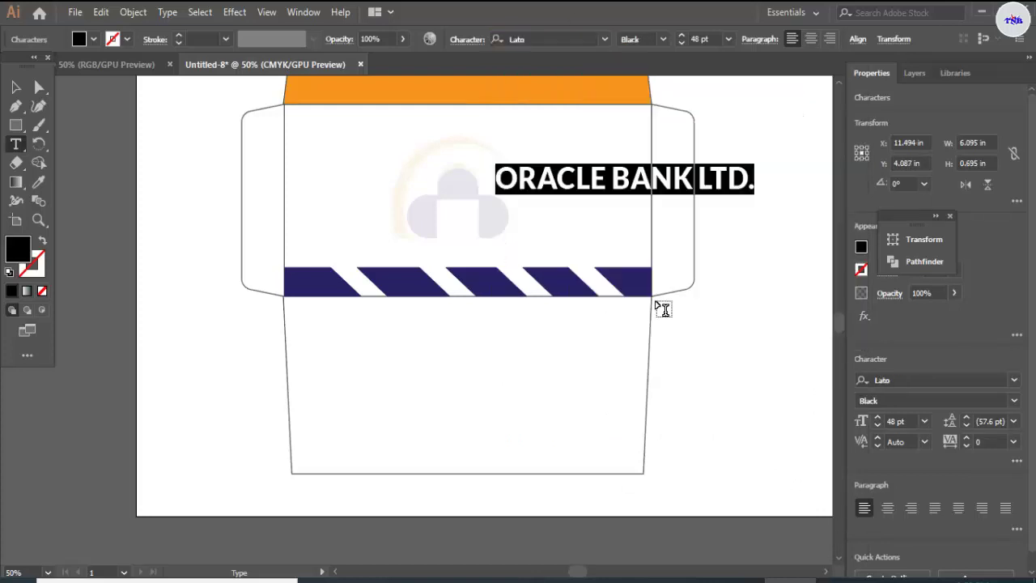
{"action": "left_click", "coordinate": [729, 40]}
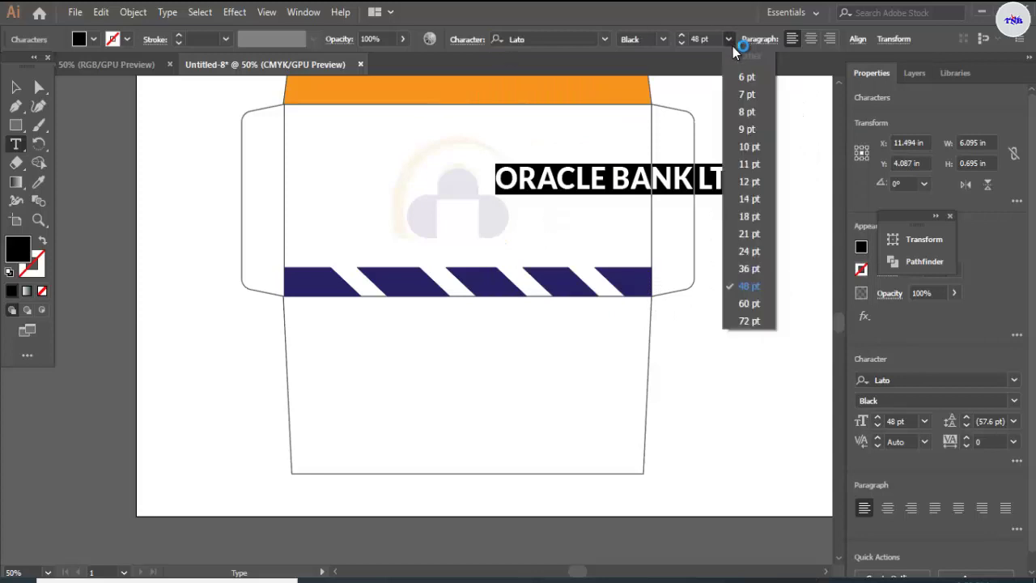
{"action": "left_click", "coordinate": [753, 269]}
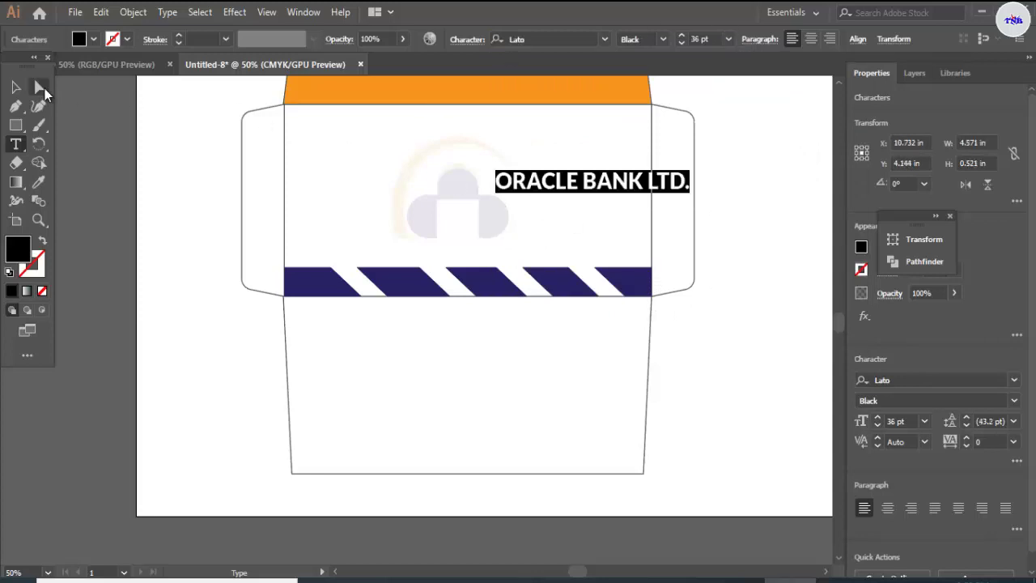
{"action": "key", "text": "Escape"}
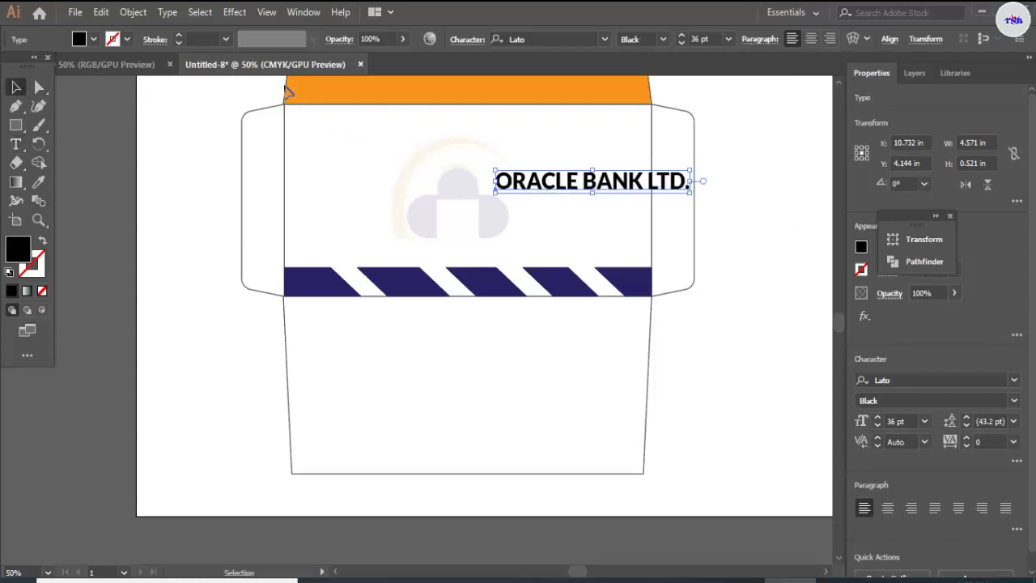
Fill the heading orange and move it up toward the envelope's top right.
{"action": "left_click", "coordinate": [93, 40]}
{"action": "left_click", "coordinate": [149, 66]}
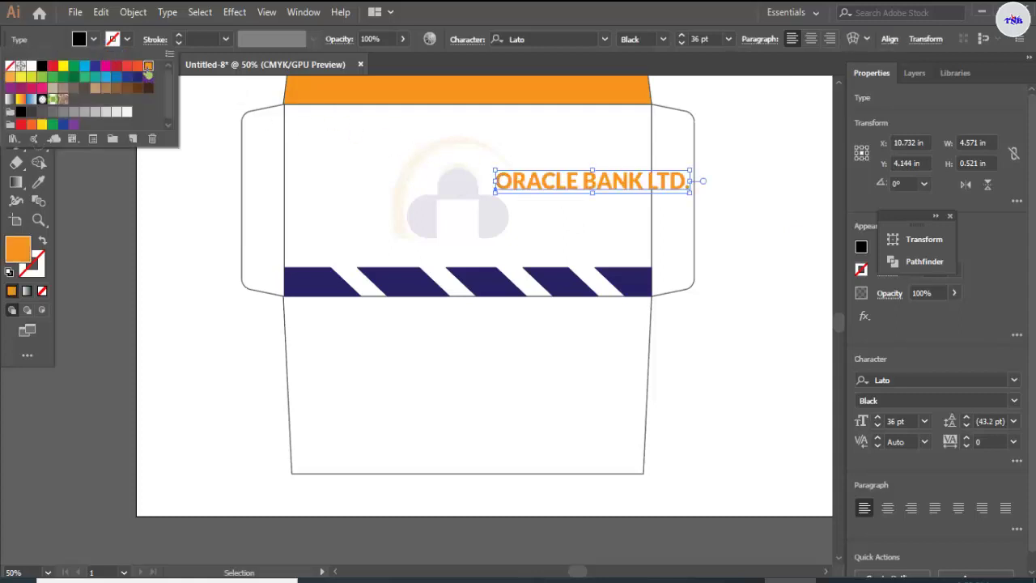
{"action": "left_click", "coordinate": [523, 182]}
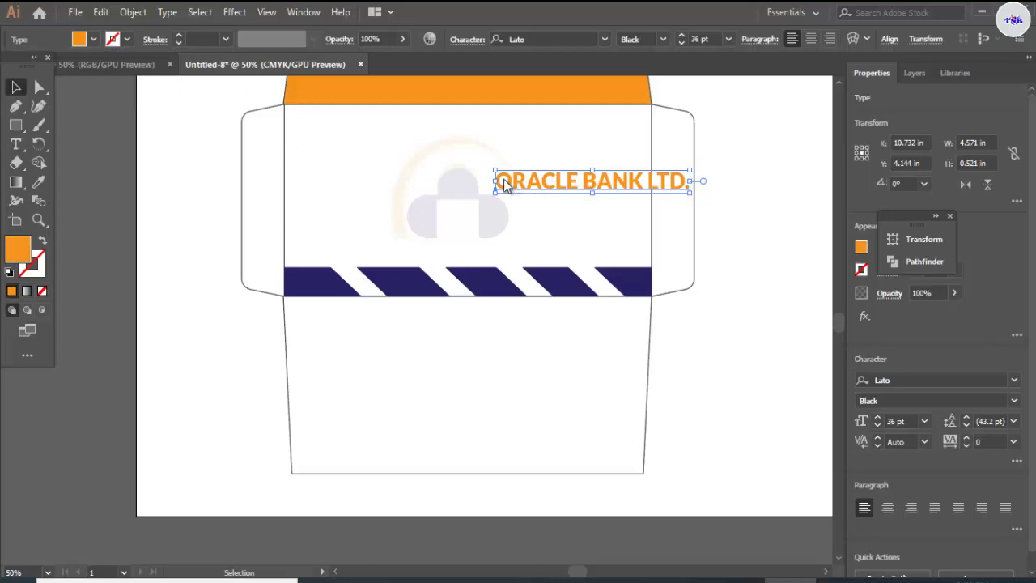
{"action": "left_click_drag", "start_coordinate": [546, 182], "coordinate": [502, 138]}
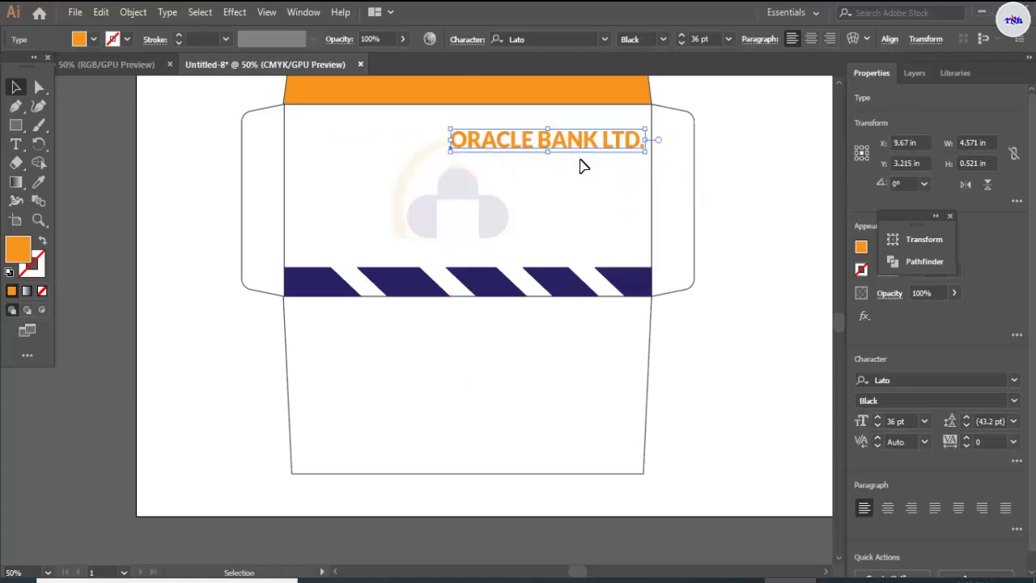
{"action": "left_click", "coordinate": [585, 175]}
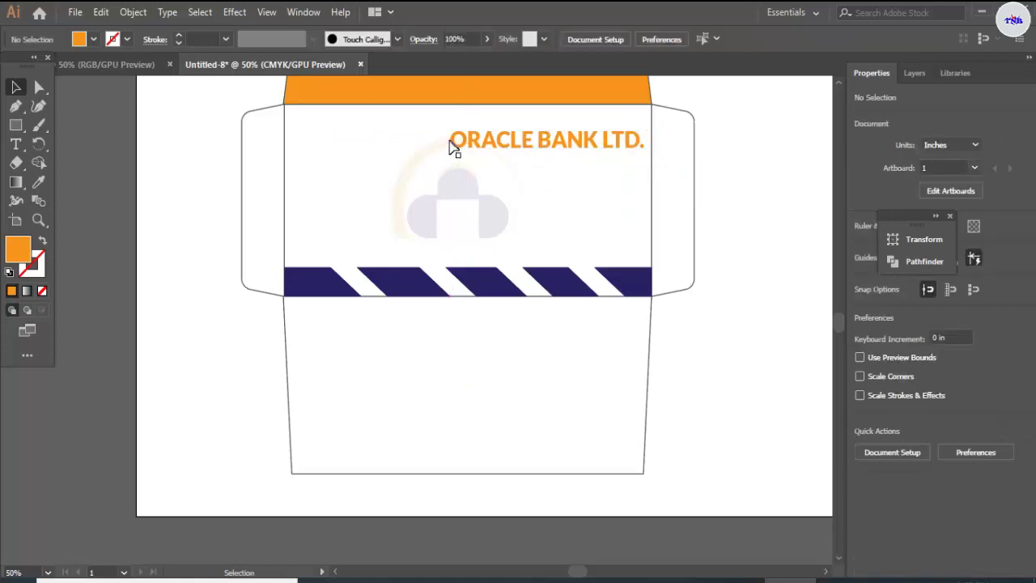
Bring the phone, mail and globe icons from the RGB document beside the logo.
{"action": "left_click", "coordinate": [124, 63]}
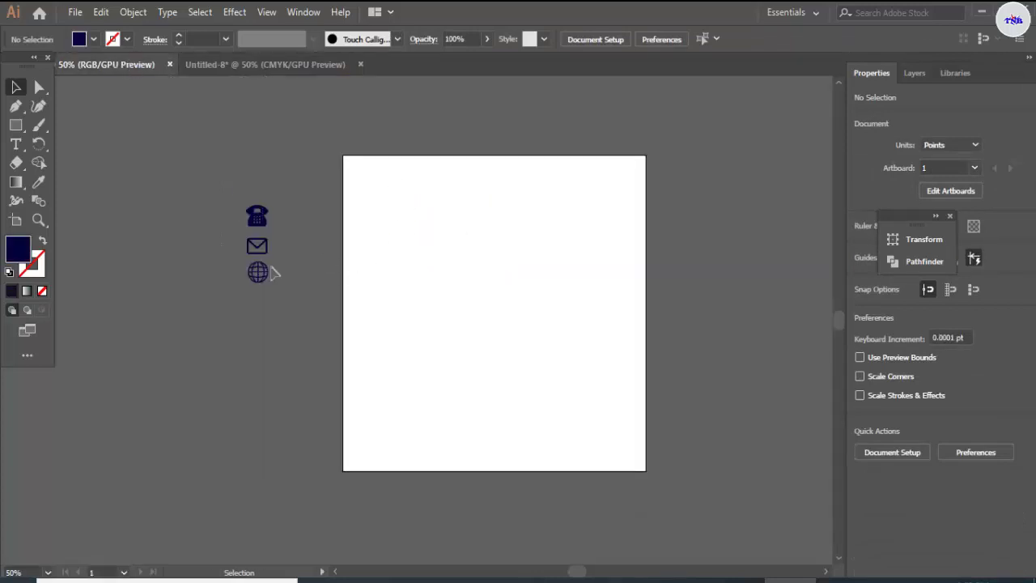
{"action": "left_click_drag", "start_coordinate": [260, 274], "coordinate": [287, 106]}
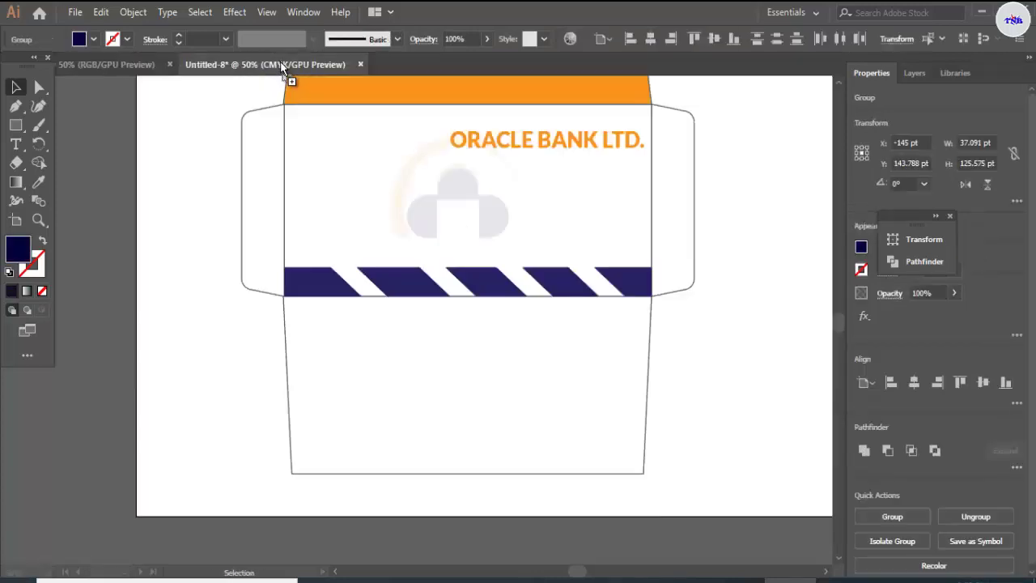
{"action": "mouse_move", "coordinate": [286, 104]}
{"action": "left_mouse_down"}
{"action": "mouse_move", "coordinate": [575, 205]}
{"action": "mouse_move", "coordinate": [545, 208]}
{"action": "mouse_move", "coordinate": [609, 202]}
{"action": "left_mouse_up"}
{"action": "left_click", "coordinate": [622, 232]}
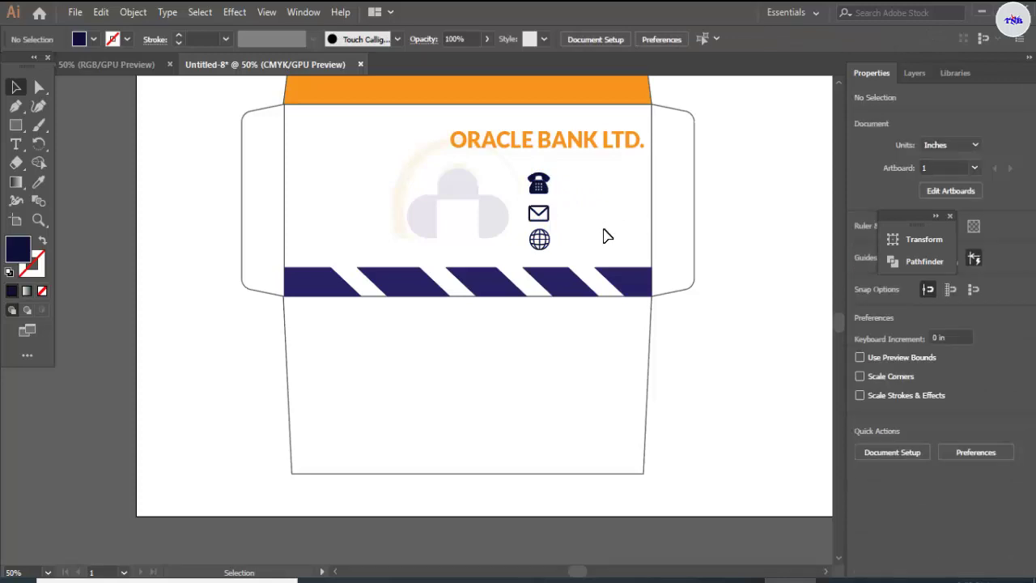
Nudge the globe icon into line beneath the mail icon.
{"action": "scroll", "coordinate": [570, 239], "scroll_direction": "up", "scroll_amount": 2}
{"action": "left_click_drag", "start_coordinate": [519, 254], "coordinate": [515, 254]}
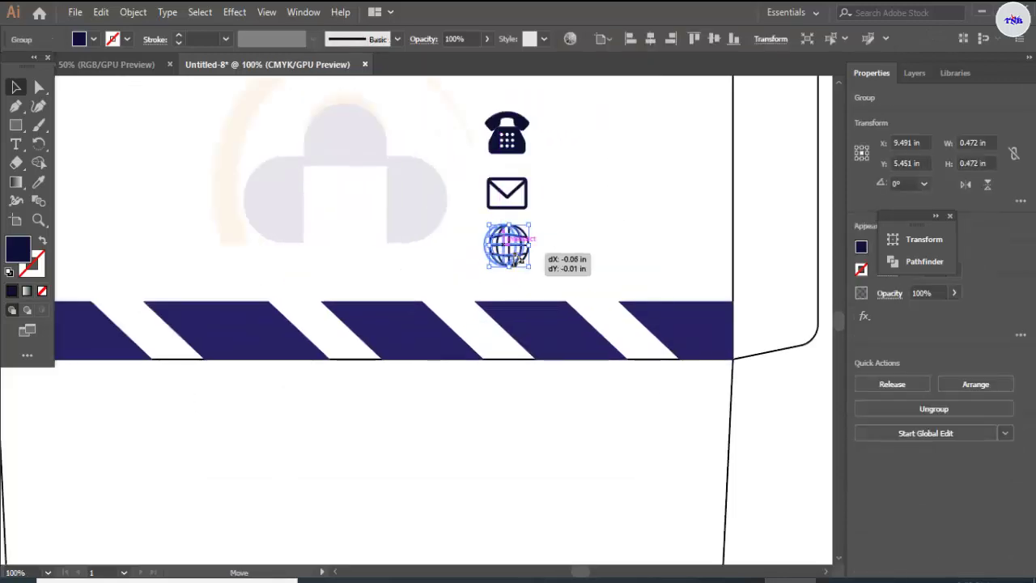
{"action": "left_click_drag", "start_coordinate": [515, 254], "coordinate": [519, 259]}
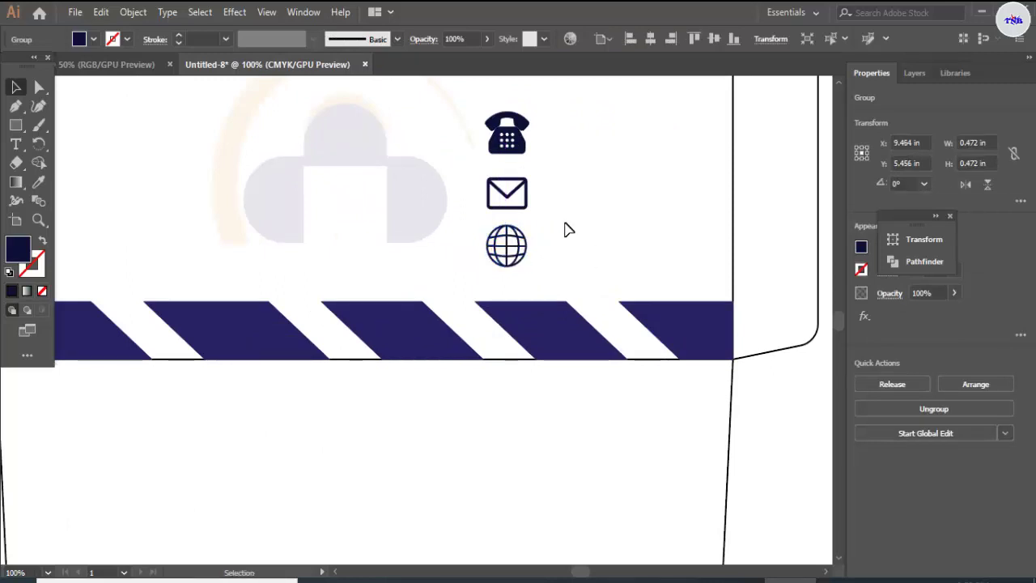
{"action": "left_click", "coordinate": [621, 234]}
{"action": "scroll", "coordinate": [620, 234], "scroll_direction": "up", "scroll_amount": 1}
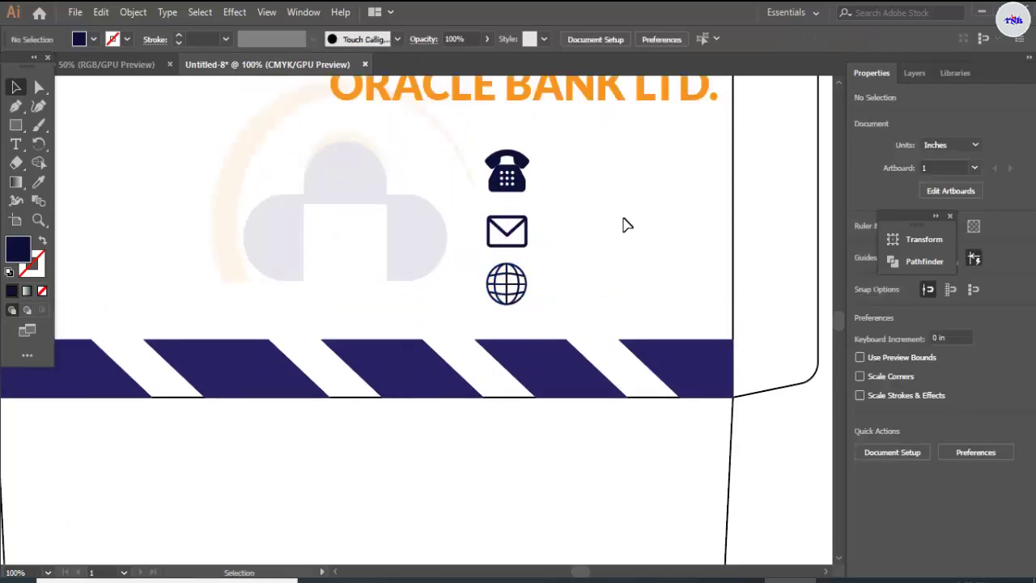
Add two 18 pt phone numbers beside the phone icon, level with it.
{"action": "left_click", "coordinate": [16, 145]}
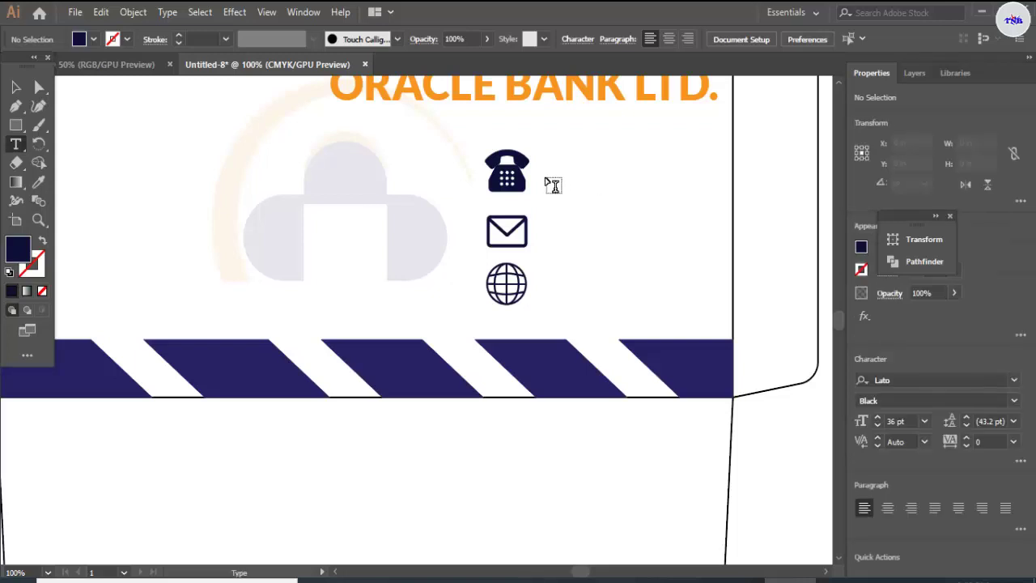
{"action": "left_click", "coordinate": [547, 176]}
{"action": "key", "text": "BackSpace"}
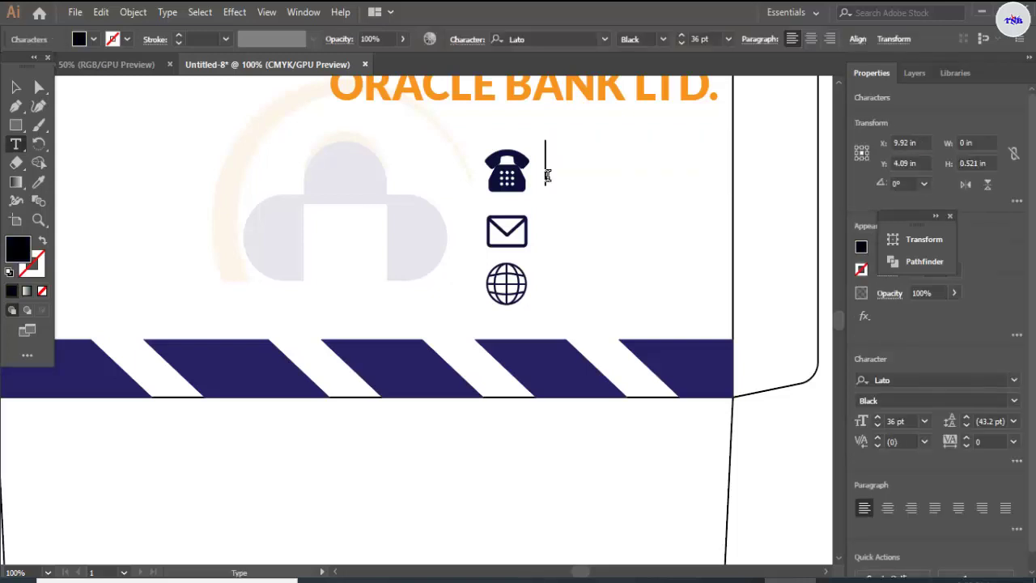
{"action": "left_click", "coordinate": [730, 39]}
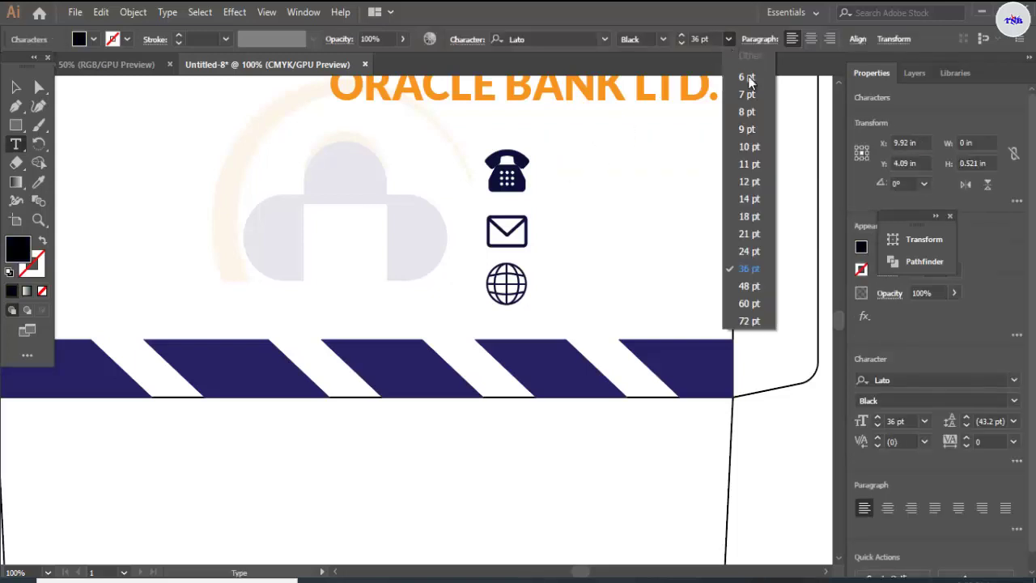
{"action": "left_click", "coordinate": [757, 208]}
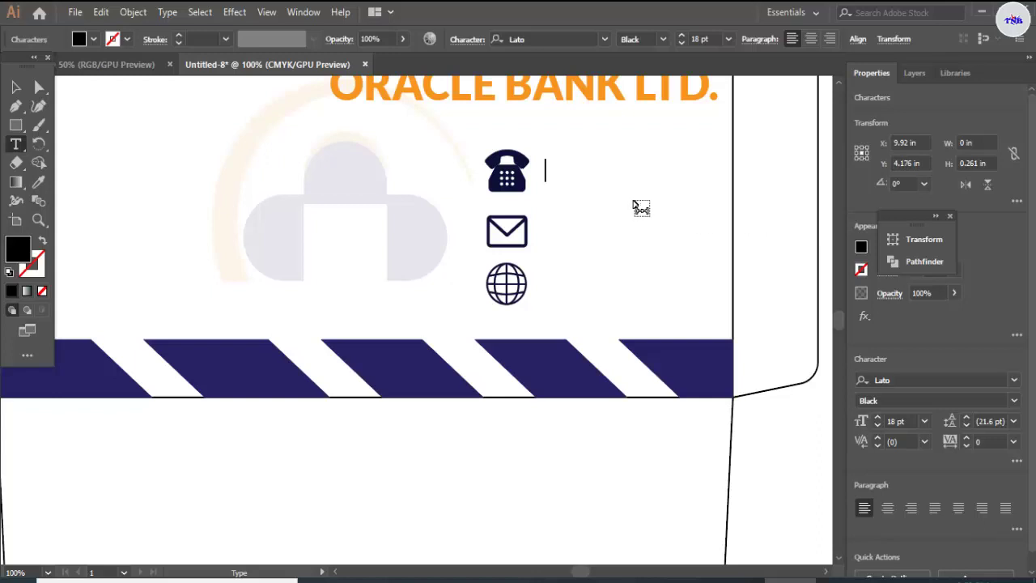
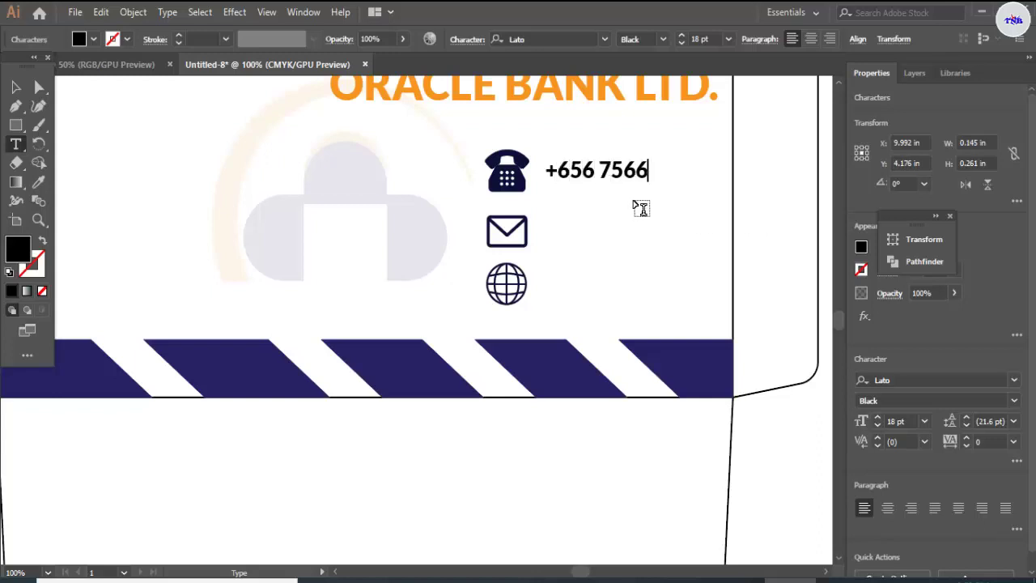
{"action": "key", "text": "Return"}
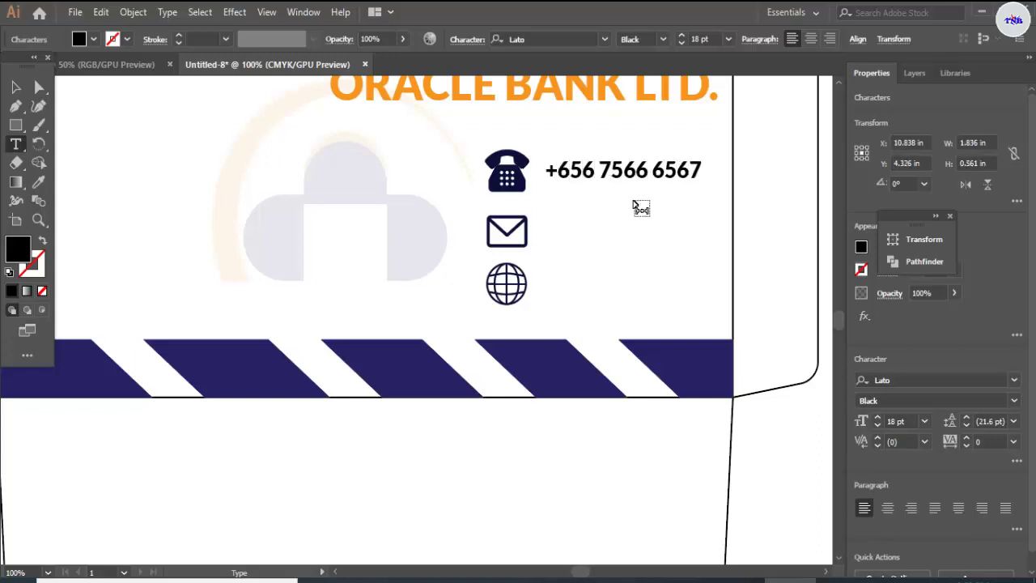
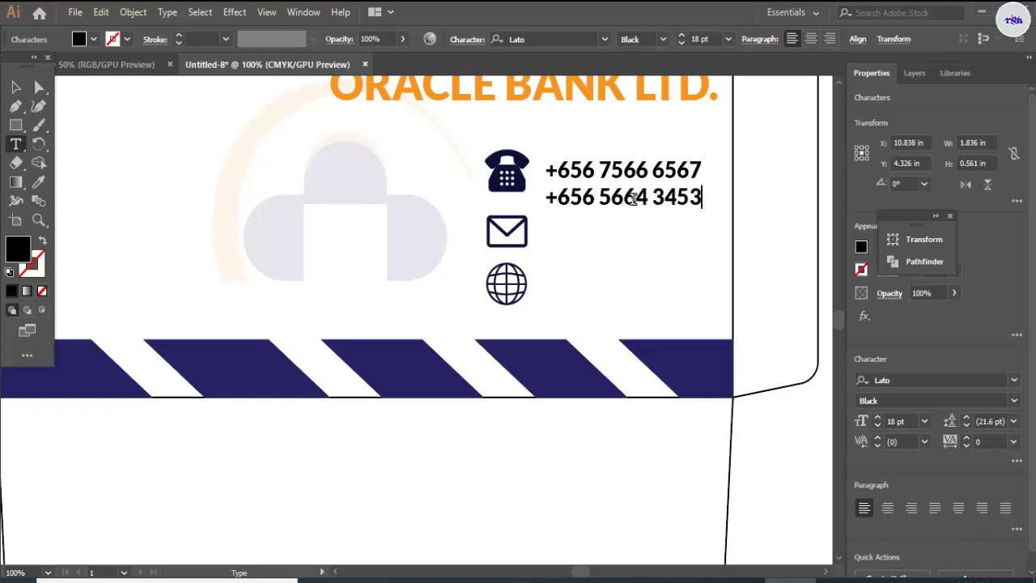
{"action": "left_click", "coordinate": [16, 87]}
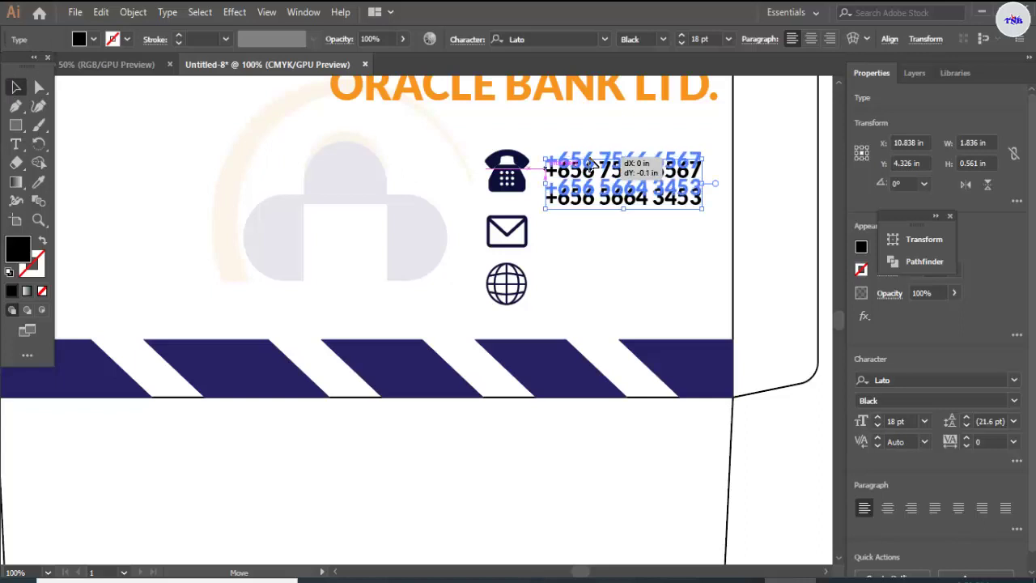
{"action": "left_click_drag", "start_coordinate": [591, 171], "coordinate": [591, 162]}
{"action": "left_click", "coordinate": [559, 214]}
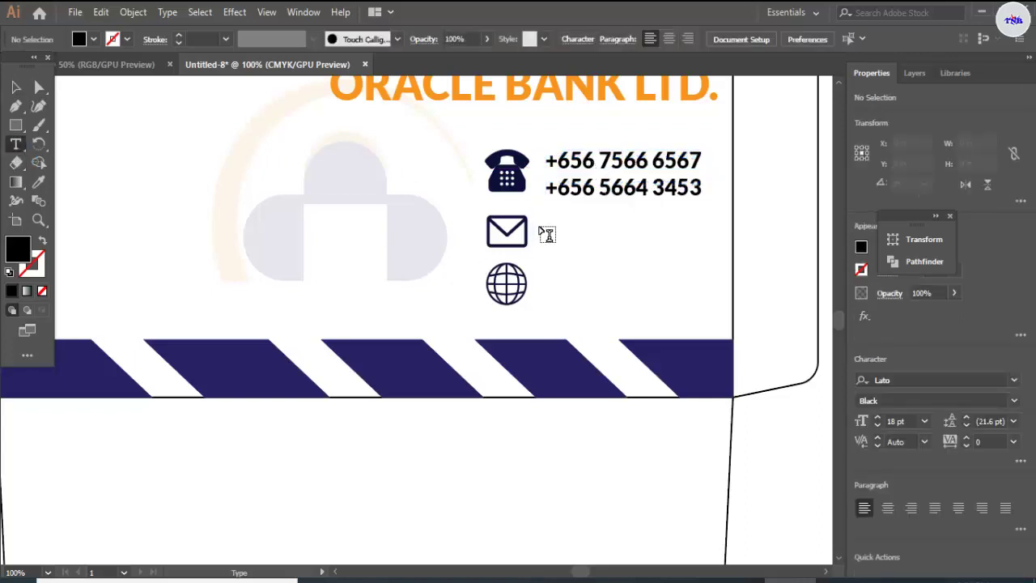
Add the bank's e-mail address beside the mail icon and fit it in line.
{"action": "left_click", "coordinate": [550, 225]}
{"action": "key", "text": "BackSpace"}
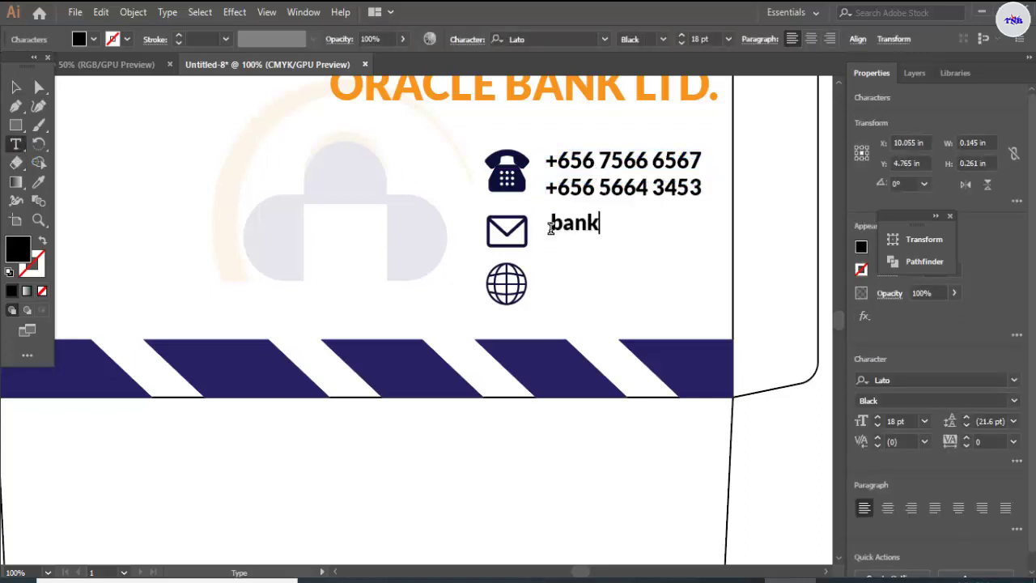
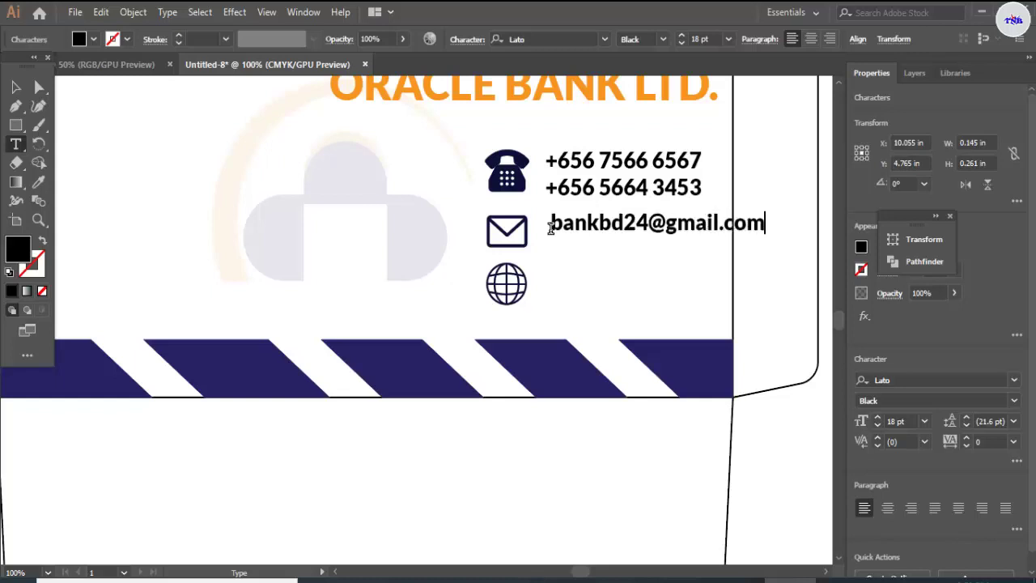
{"action": "left_click", "coordinate": [649, 225]}
{"action": "key", "text": "BackSpace"}
{"action": "key", "text": "BackSpace"}
{"action": "key", "text": "Escape"}
{"action": "left_click_drag", "start_coordinate": [662, 232], "coordinate": [657, 240]}
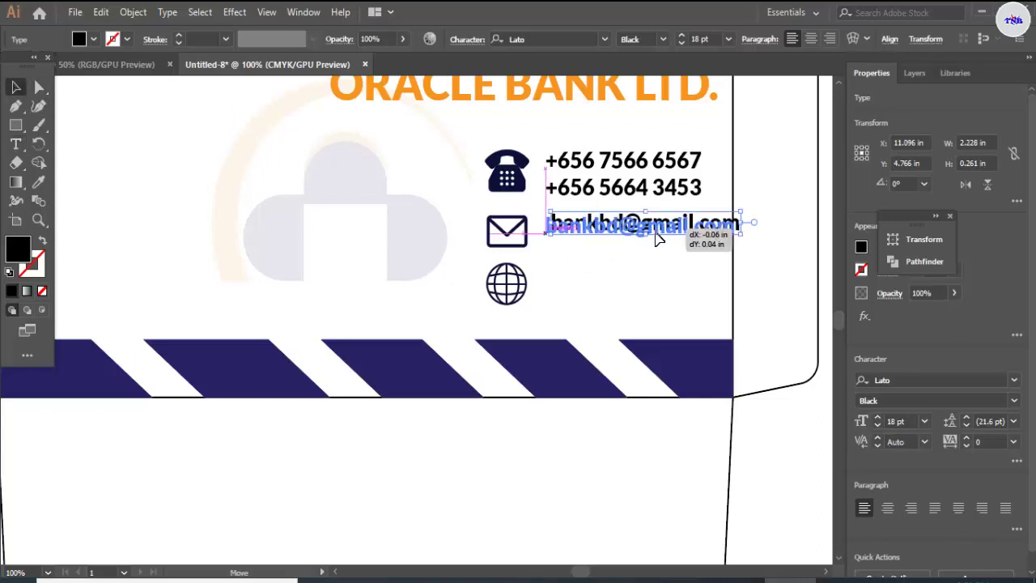
{"action": "left_click_drag", "start_coordinate": [734, 231], "coordinate": [725, 230]}
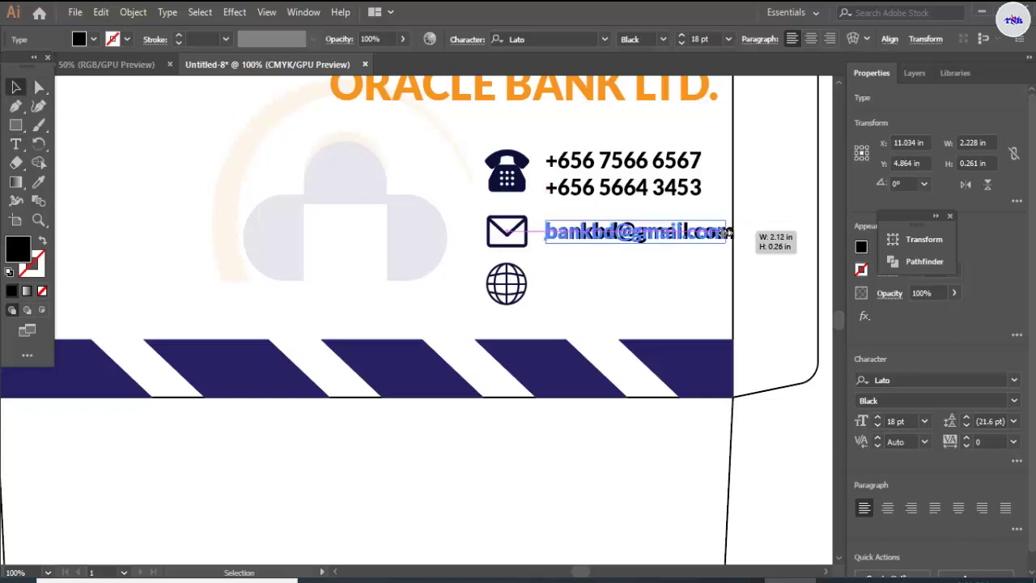
{"action": "left_click", "coordinate": [675, 273]}
Add oraclebank.com beside the globe icon, aligned with the e-mail line.
{"action": "key", "text": "t"}
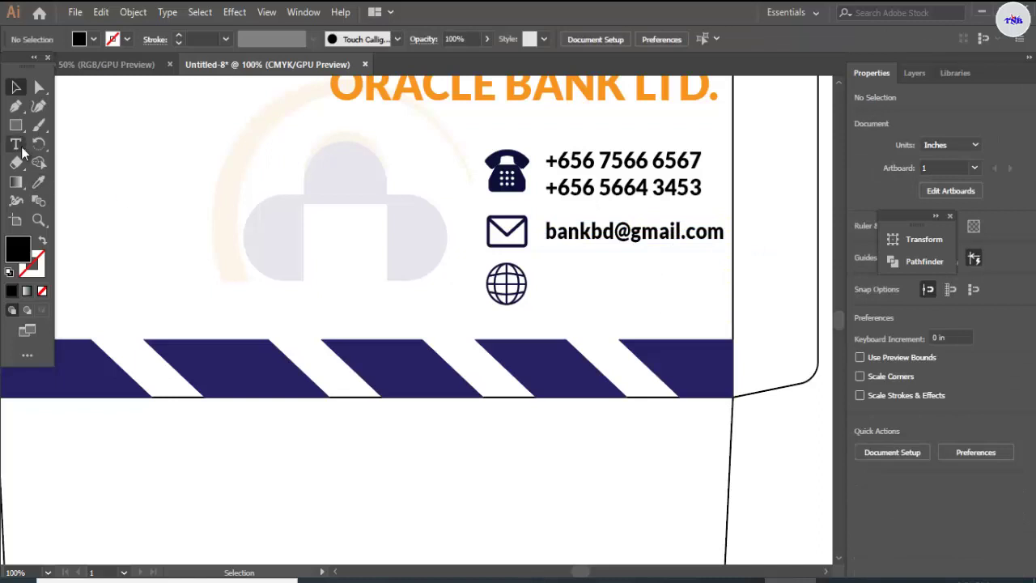
{"action": "left_click", "coordinate": [532, 284]}
{"action": "key", "text": "BackSpace"}
{"action": "type", "text": "o"}
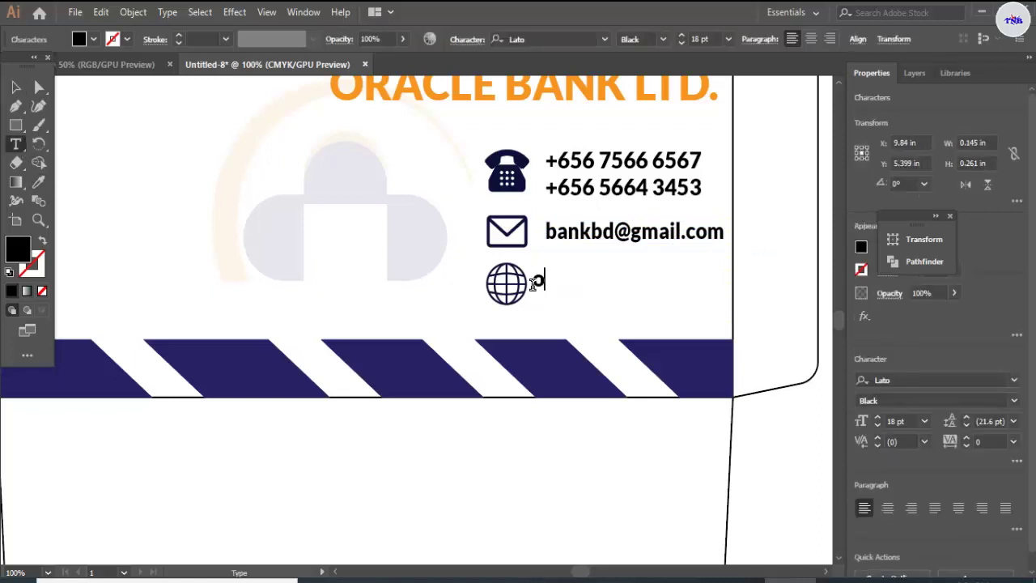
{"action": "type", "text": "raclebank.c"}
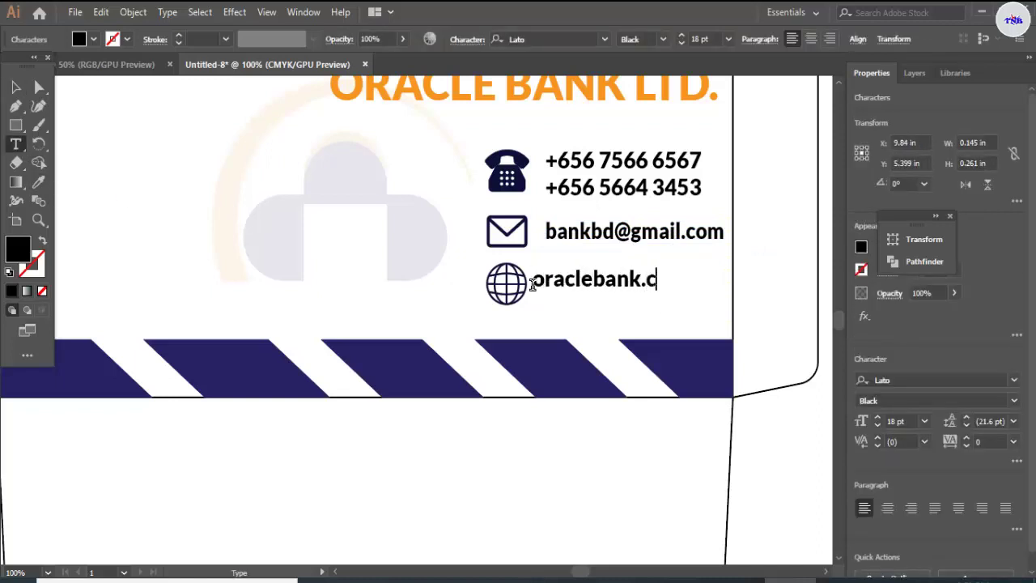
{"action": "type", "text": "om"}
{"action": "left_click", "coordinate": [15, 87]}
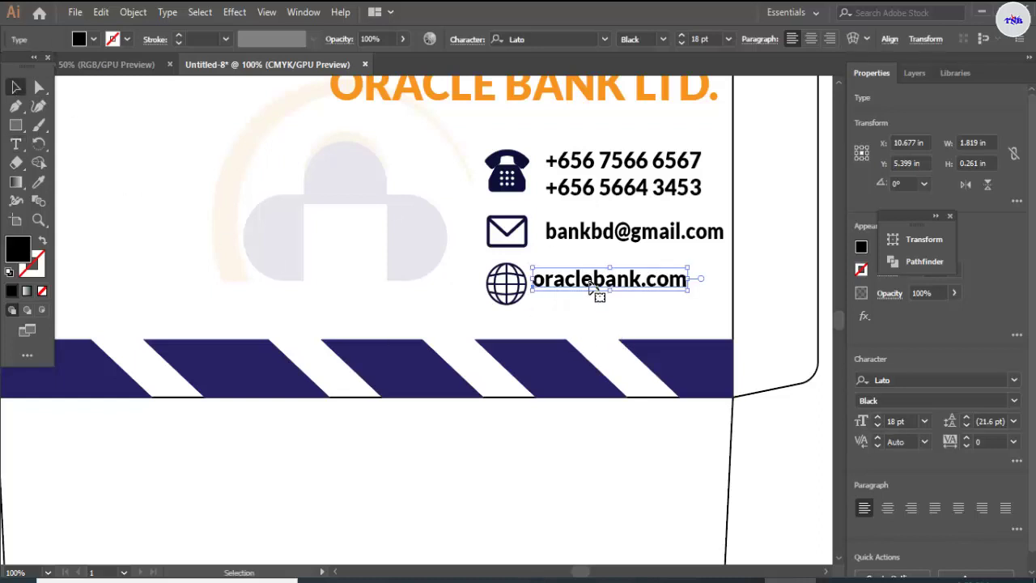
{"action": "left_click_drag", "start_coordinate": [597, 292], "coordinate": [610, 297]}
{"action": "left_click", "coordinate": [618, 256]}
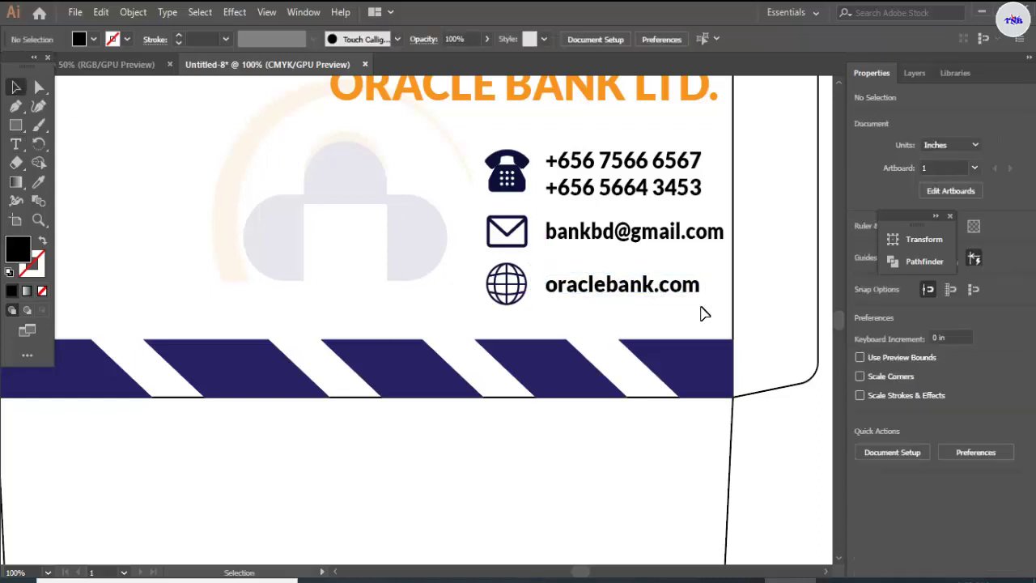
Nudge the globe icon slightly right in isolation mode and fit the envelope in view.
{"action": "double_click", "coordinate": [515, 285]}
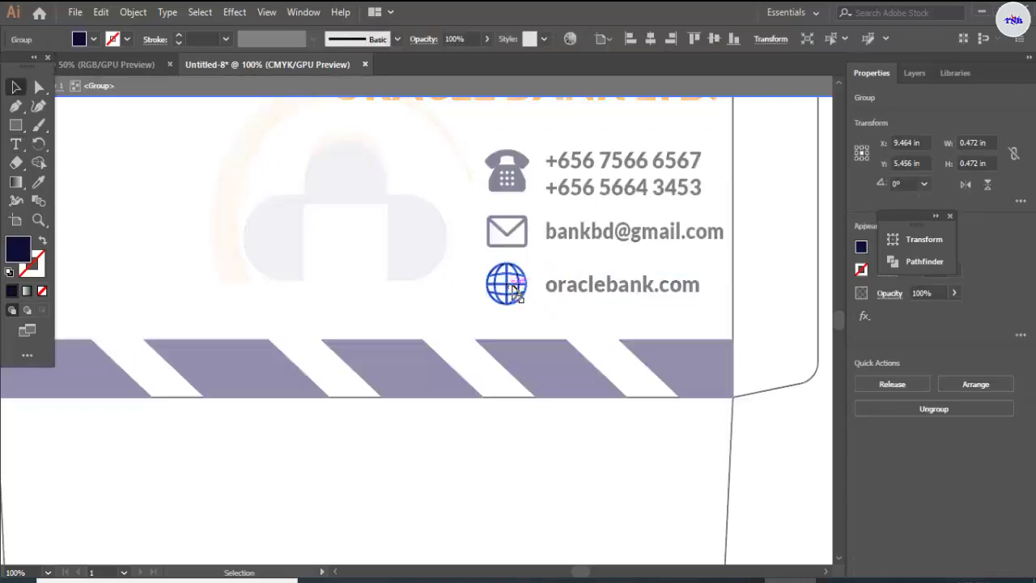
{"action": "left_click_drag", "start_coordinate": [518, 288], "coordinate": [521, 288]}
{"action": "key", "text": "Escape"}
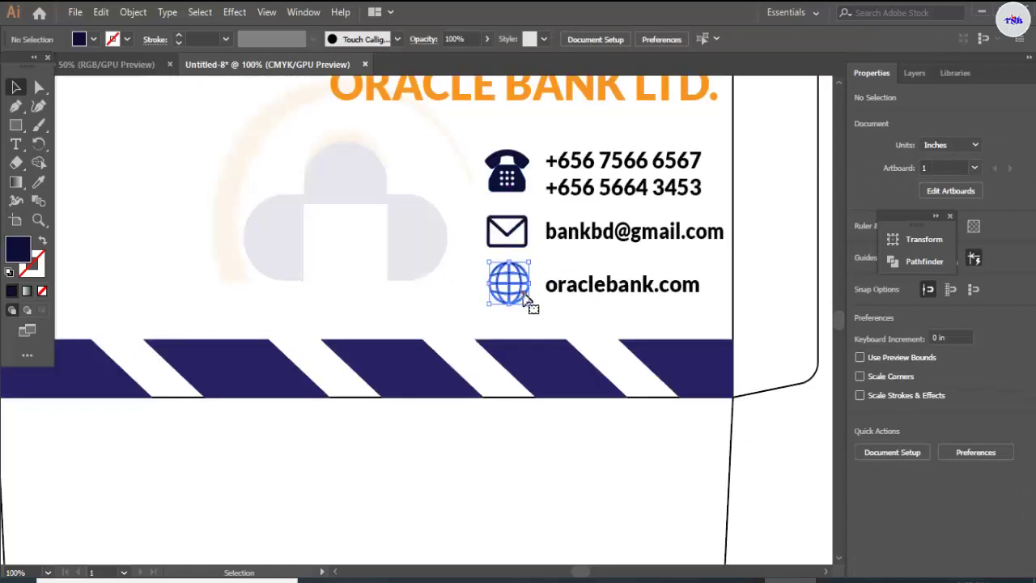
{"action": "key", "text": "ctrl+0"}
Scale down the contact icons and text and set the block just below the title.
{"action": "scroll", "coordinate": [555, 322], "scroll_direction": "up", "scroll_amount": 3}
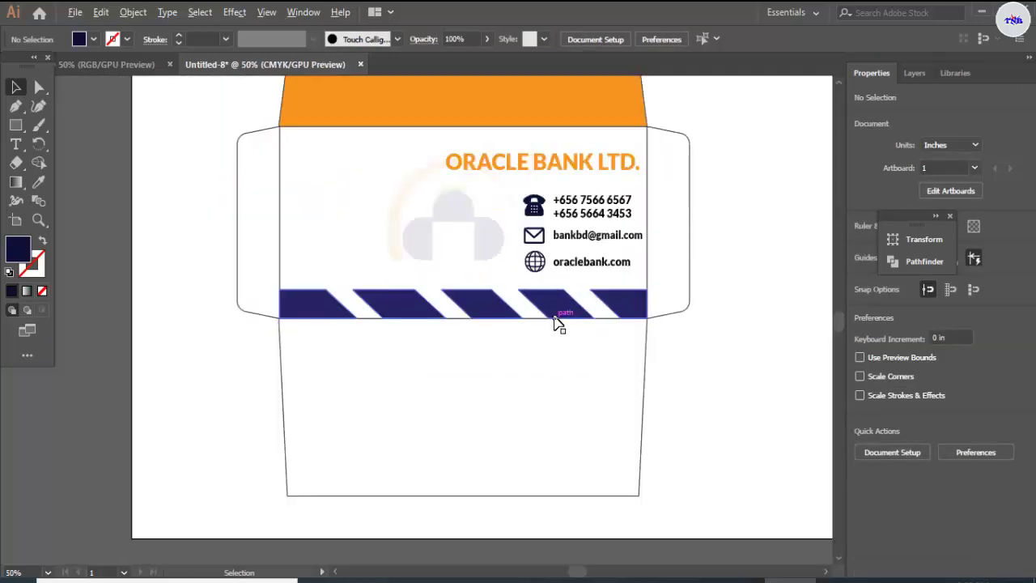
{"action": "scroll", "coordinate": [557, 319], "scroll_direction": "down", "scroll_amount": 1}
{"action": "mouse_move", "coordinate": [534, 194]}
{"action": "left_mouse_down"}
{"action": "mouse_move", "coordinate": [658, 261]}
{"action": "mouse_move", "coordinate": [654, 242]}
{"action": "left_mouse_up"}
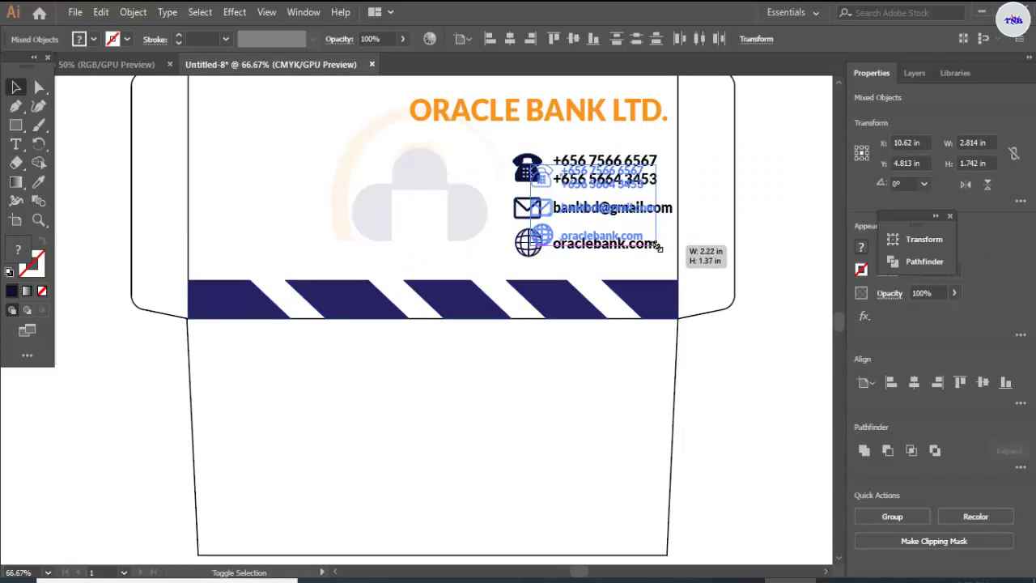
{"action": "left_click_drag", "start_coordinate": [611, 217], "coordinate": [615, 242]}
{"action": "left_click", "coordinate": [598, 173]}
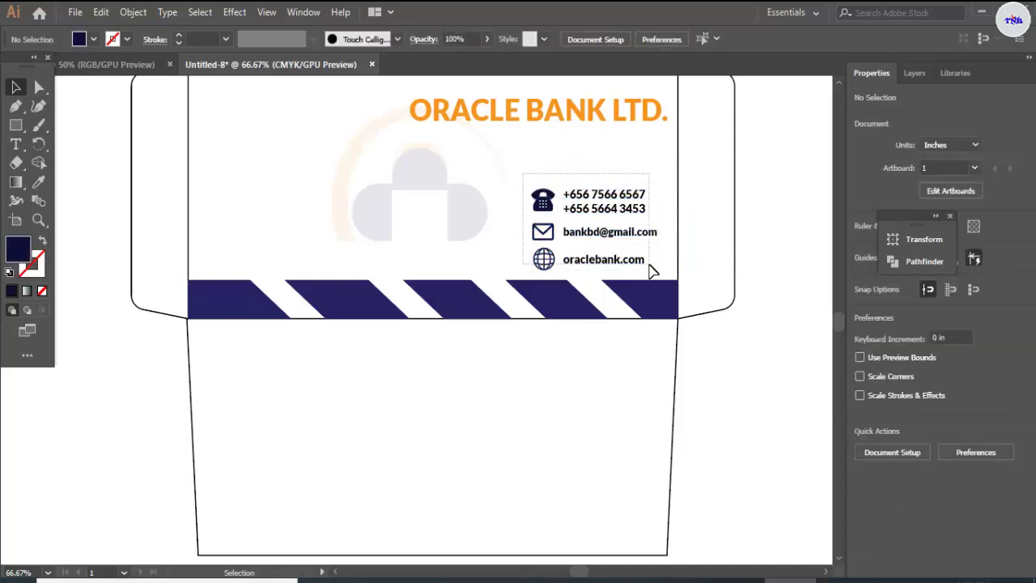
{"action": "mouse_move", "coordinate": [588, 232]}
{"action": "left_mouse_down"}
{"action": "mouse_move", "coordinate": [656, 270]}
{"action": "mouse_move", "coordinate": [617, 250]}
{"action": "mouse_move", "coordinate": [602, 227]}
{"action": "left_mouse_up"}
{"action": "left_click", "coordinate": [597, 174]}
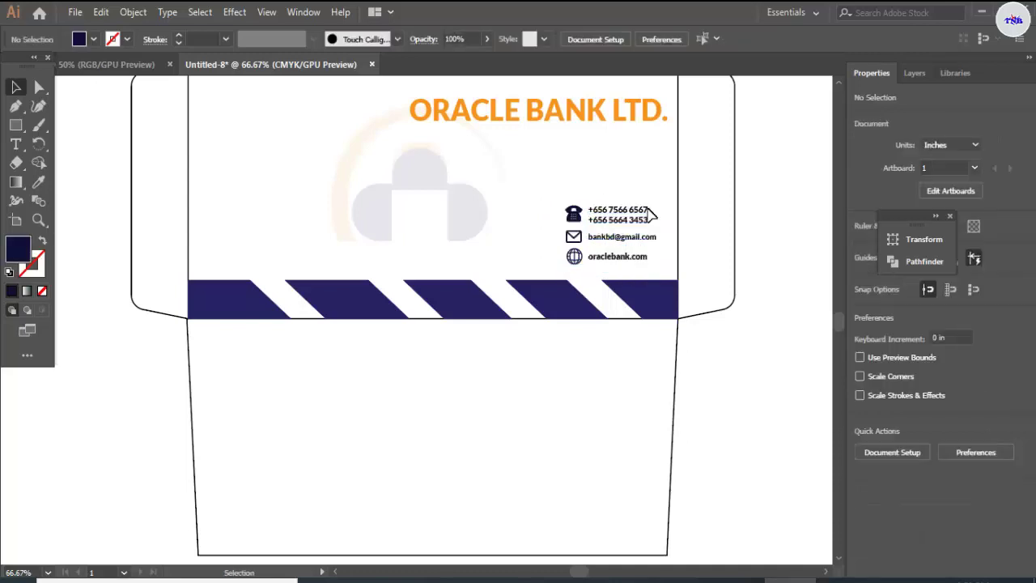
Zoom out and unlock all envelope objects with Object > Unlock All.
{"action": "scroll", "coordinate": [566, 215], "scroll_direction": "down", "scroll_amount": 2}
{"action": "scroll", "coordinate": [527, 284], "scroll_direction": "down", "scroll_amount": 1}
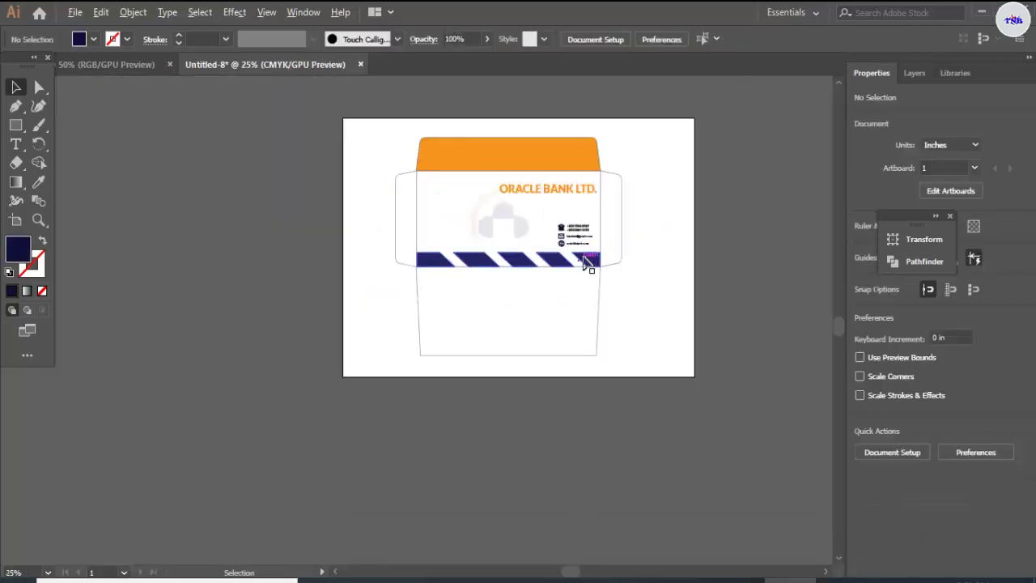
{"action": "scroll", "coordinate": [553, 291], "scroll_direction": "up", "scroll_amount": 3}
{"action": "scroll", "coordinate": [551, 294], "scroll_direction": "down", "scroll_amount": 3}
{"action": "scroll", "coordinate": [551, 294], "scroll_direction": "up", "scroll_amount": 1}
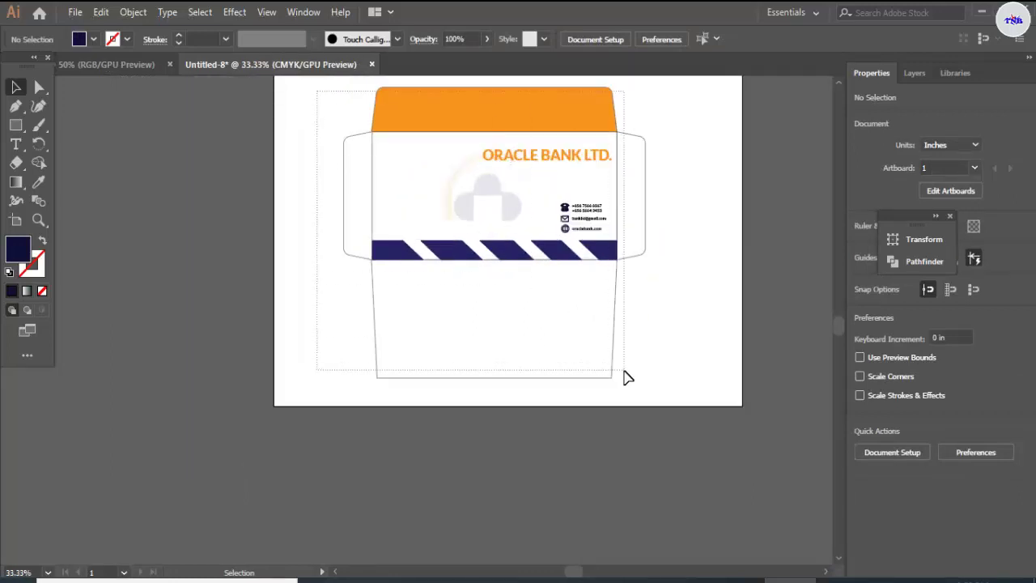
{"action": "left_click_drag", "start_coordinate": [328, 99], "coordinate": [625, 375]}
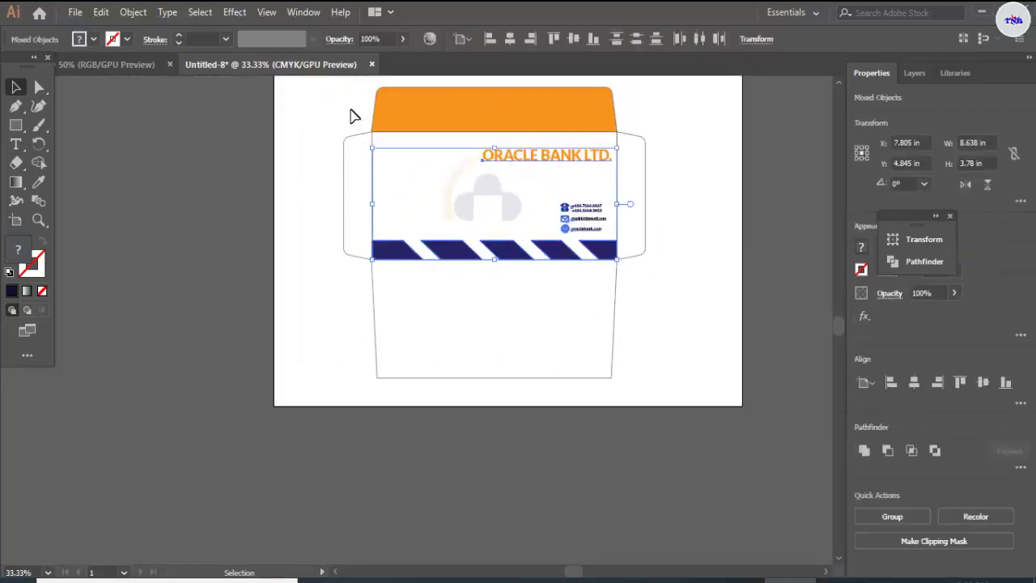
{"action": "mouse_move", "coordinate": [335, 89]}
{"action": "left_mouse_down"}
{"action": "mouse_move", "coordinate": [444, 170]}
{"action": "mouse_move", "coordinate": [659, 387]}
{"action": "left_mouse_up"}
{"action": "left_click", "coordinate": [131, 12]}
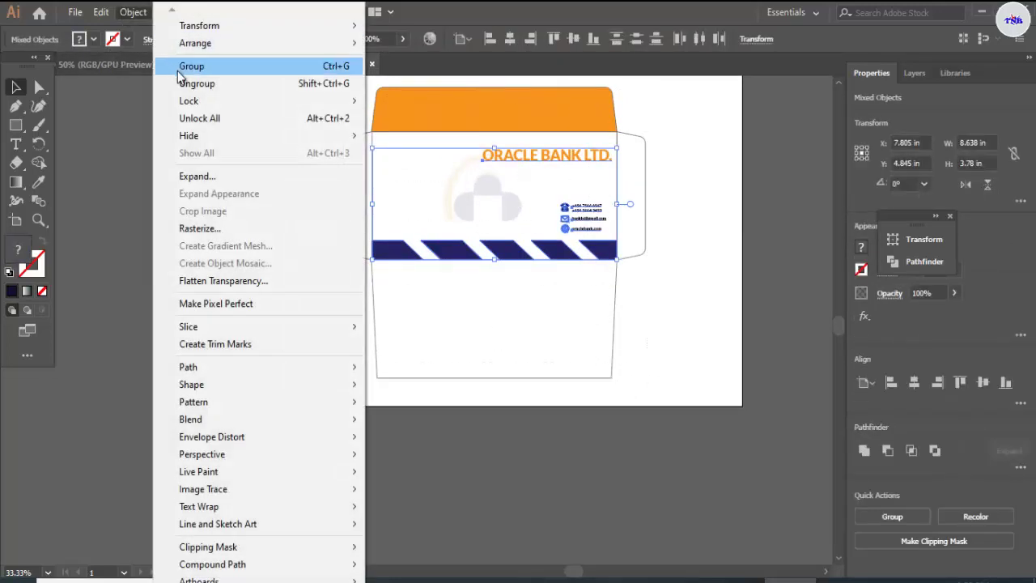
{"action": "left_click", "coordinate": [202, 119]}
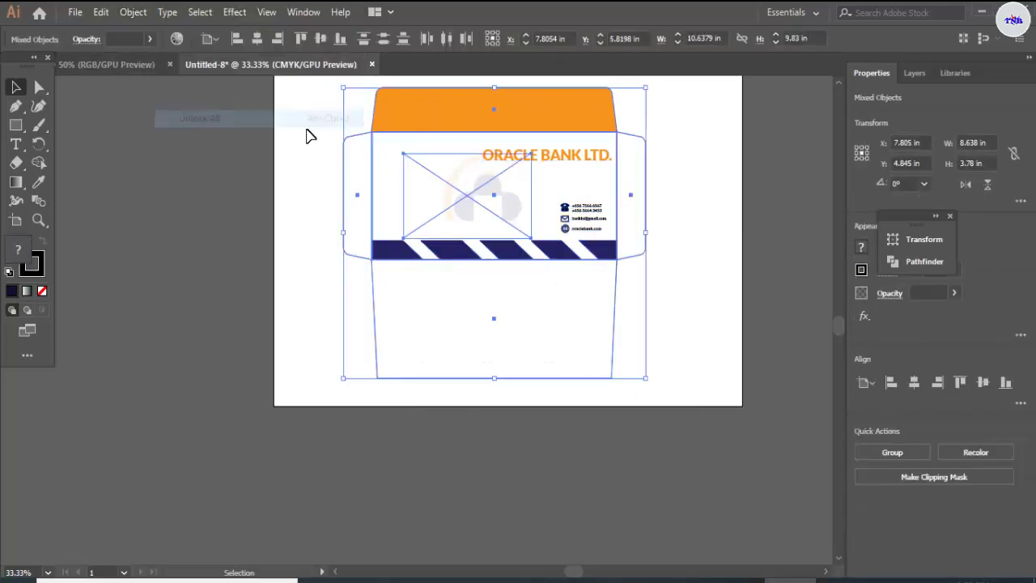
{"action": "left_click", "coordinate": [690, 203]}
Select the orange top flap and copy it for Photoshop.
{"action": "left_click_drag", "start_coordinate": [533, 153], "coordinate": [401, 241]}
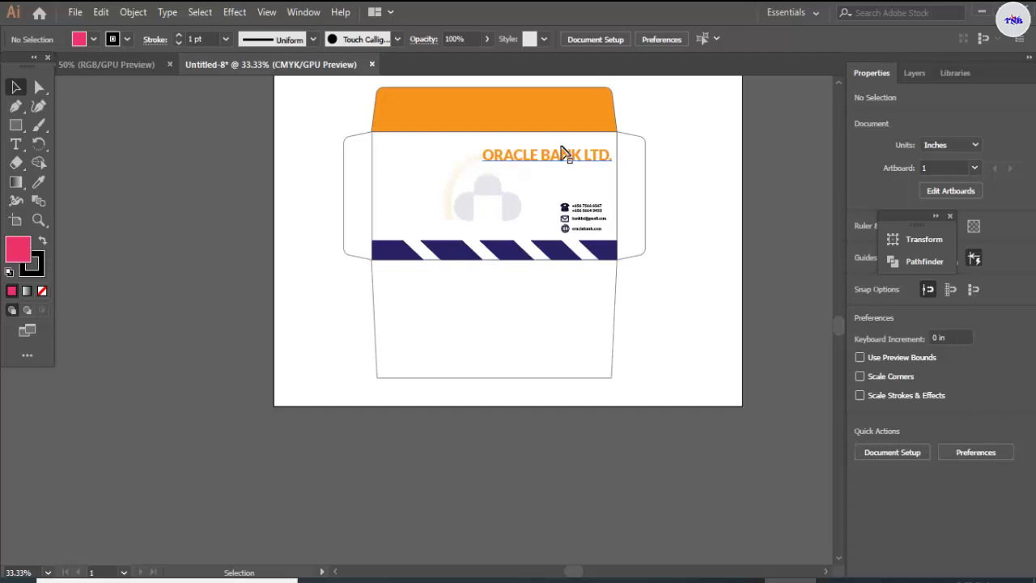
{"action": "left_click_drag", "start_coordinate": [535, 152], "coordinate": [403, 239]}
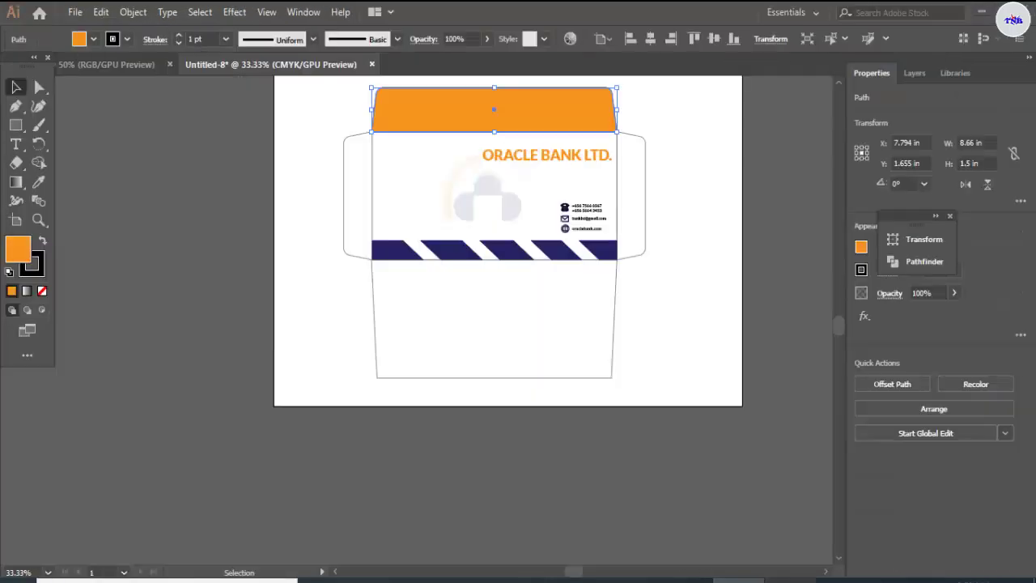
{"action": "left_click", "coordinate": [100, 11]}
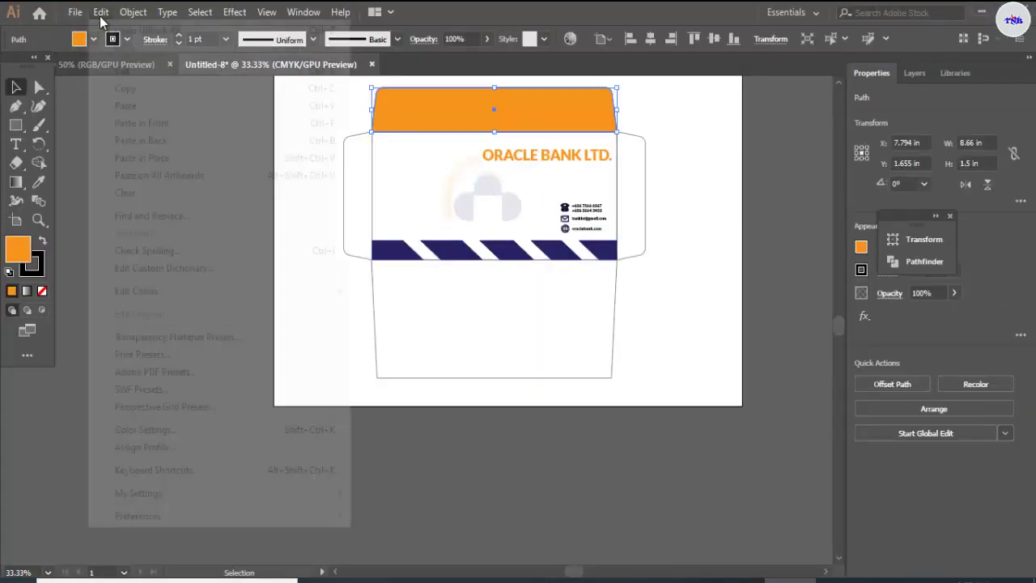
{"action": "left_click", "coordinate": [125, 89]}
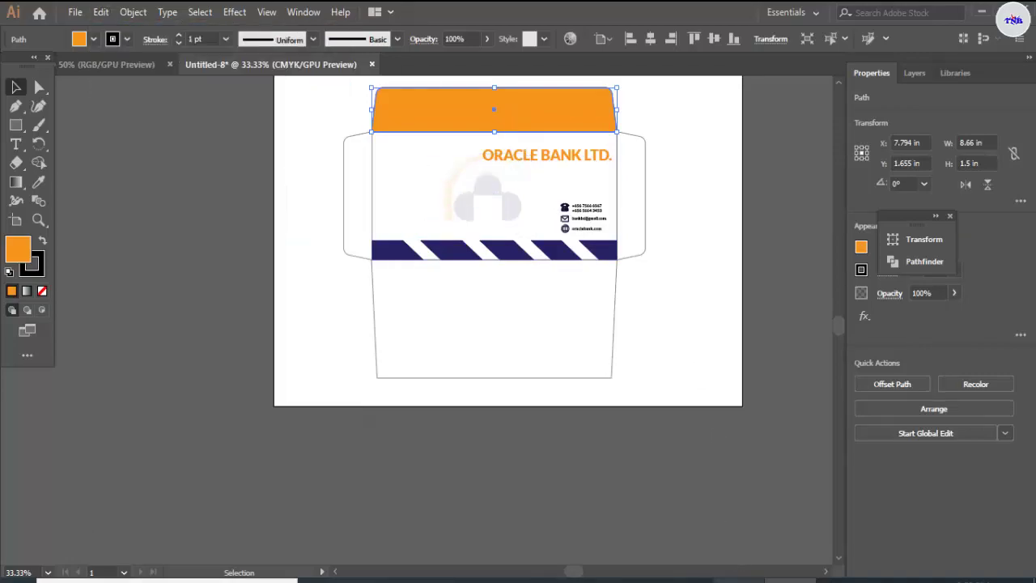
{"action": "key", "text": "alt+Tab"}
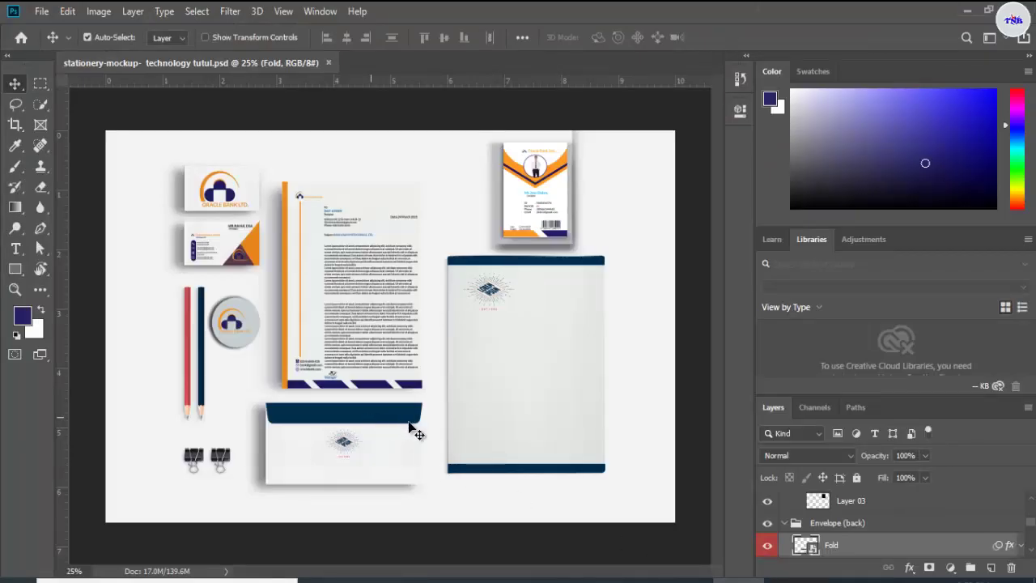
Paste the orange flap into the Fold smart object and rotate it 180°.
{"action": "double_click", "coordinate": [807, 547]}
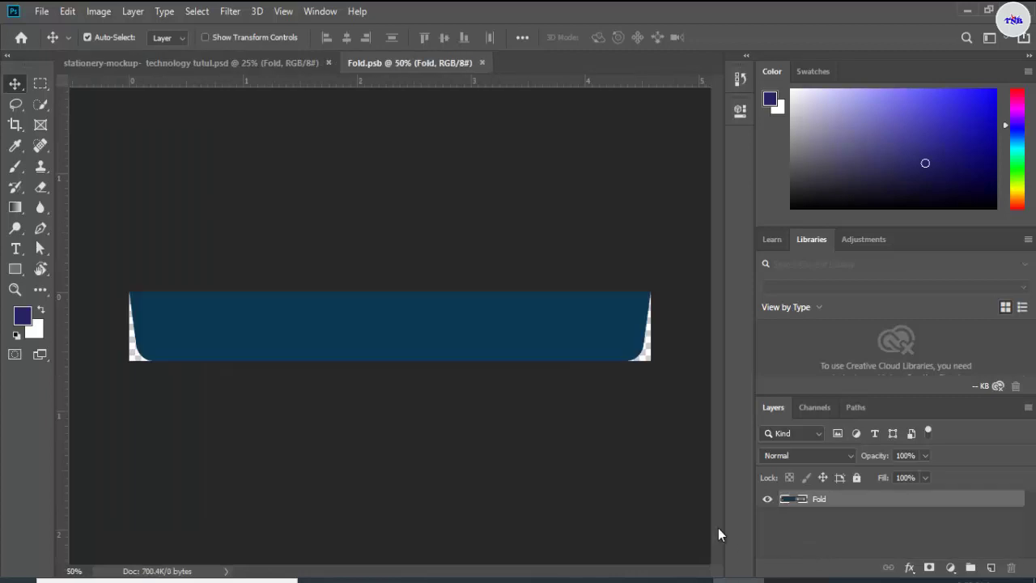
{"action": "key", "text": "ctrl+v"}
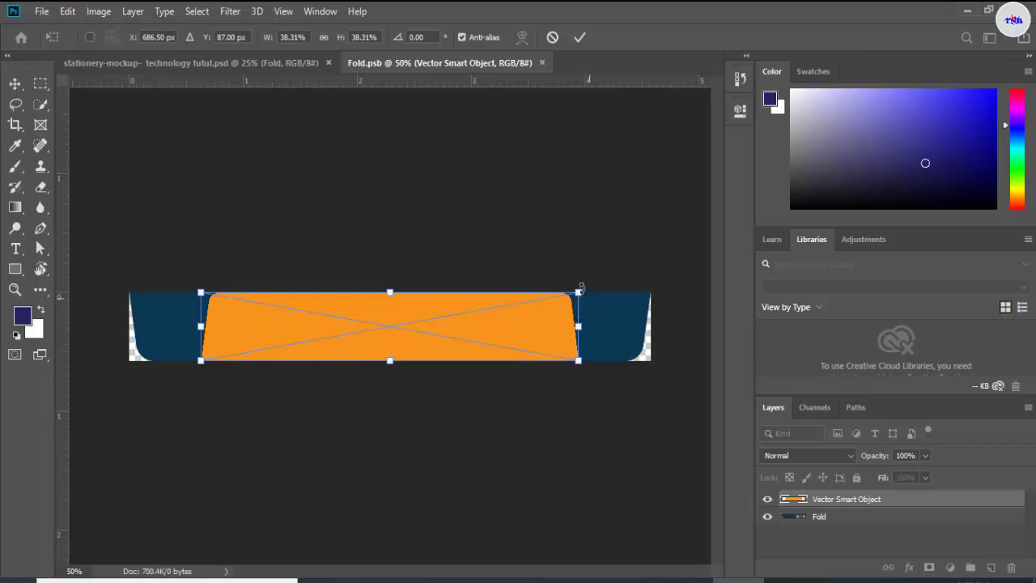
{"action": "left_click_drag", "start_coordinate": [580, 288], "coordinate": [304, 341]}
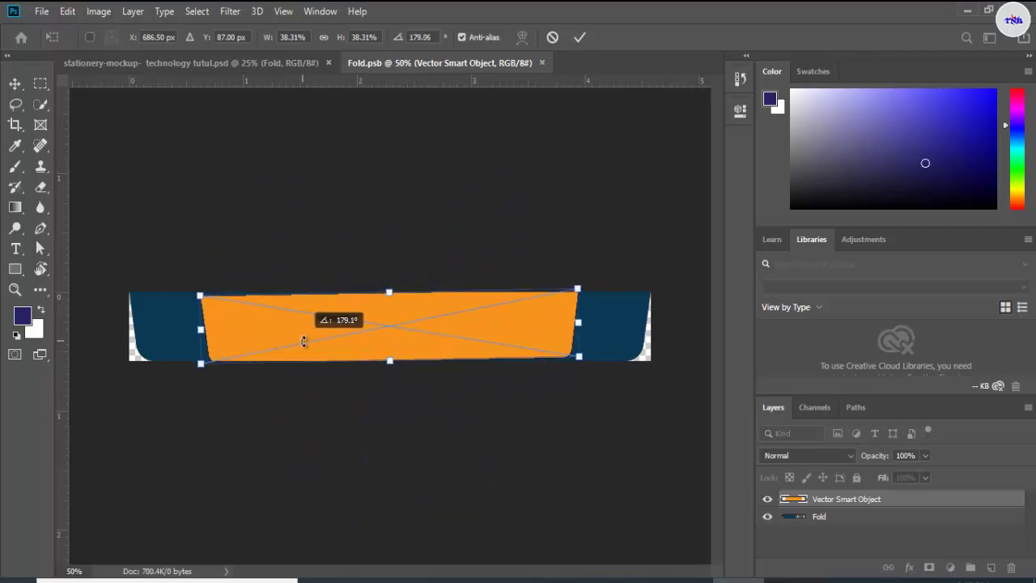
{"action": "left_click_drag", "start_coordinate": [303, 340], "coordinate": [293, 338]}
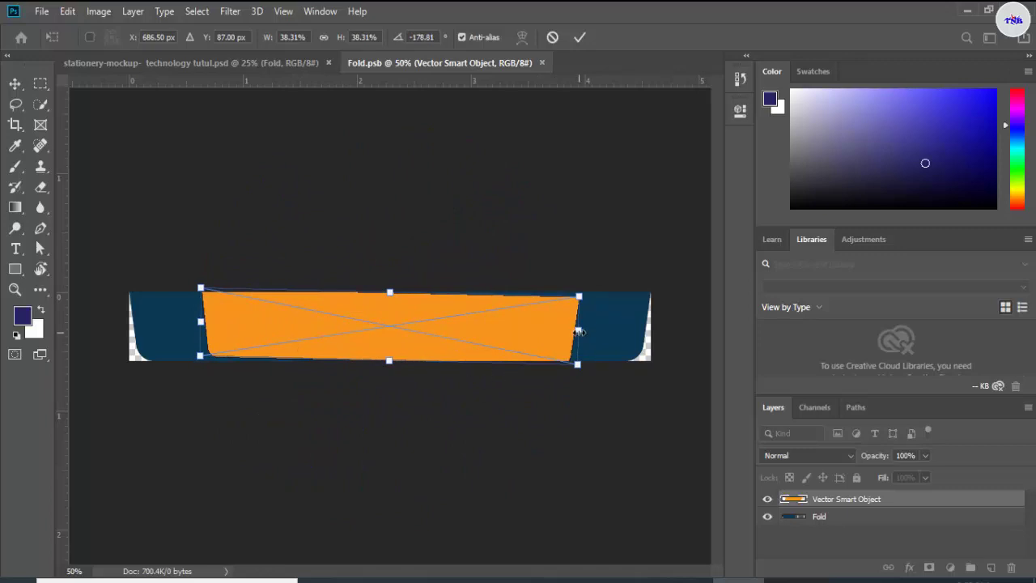
Stretch the flap to cover the blue fold, commit it and save.
{"action": "left_click_drag", "start_coordinate": [582, 331], "coordinate": [648, 320]}
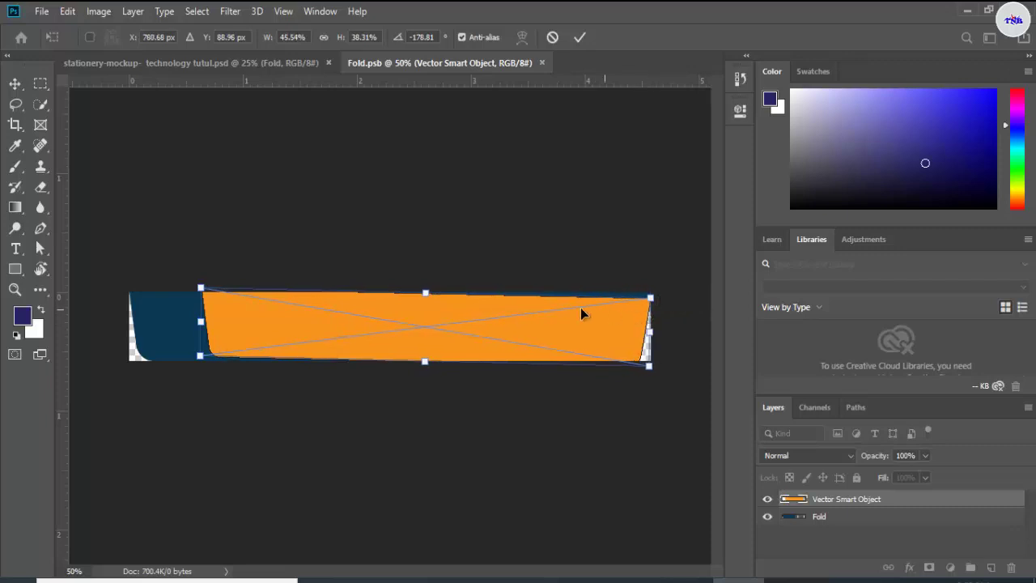
{"action": "left_click_drag", "start_coordinate": [666, 302], "coordinate": [667, 296]}
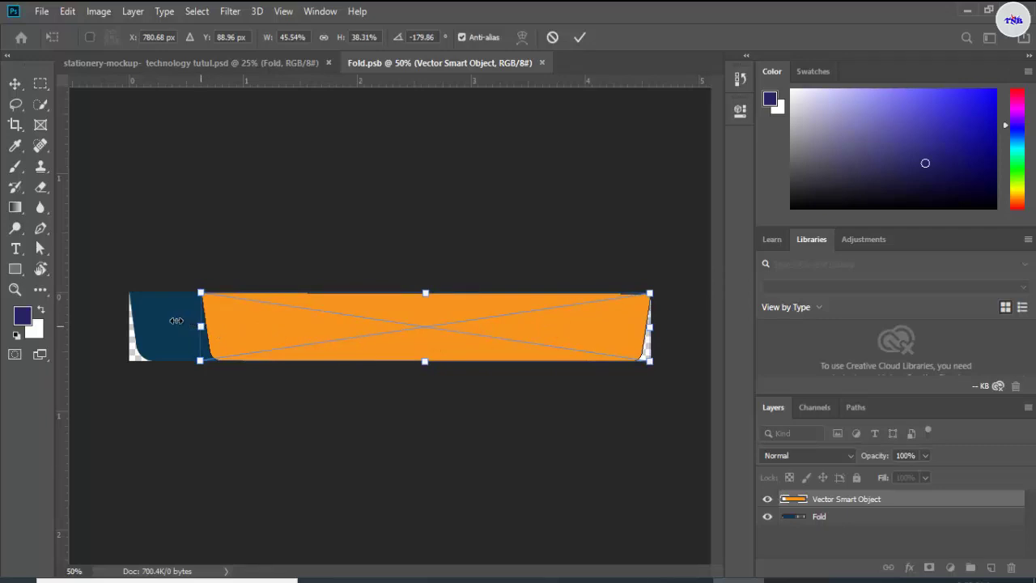
{"action": "left_click_drag", "start_coordinate": [175, 320], "coordinate": [127, 321]}
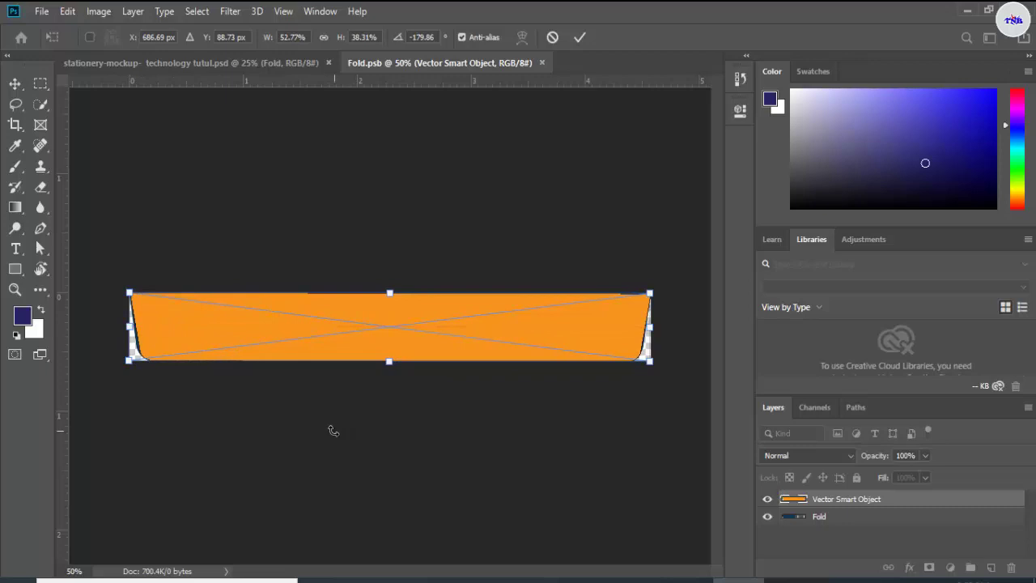
{"action": "scroll", "coordinate": [333, 430], "scroll_direction": "up", "scroll_amount": 2}
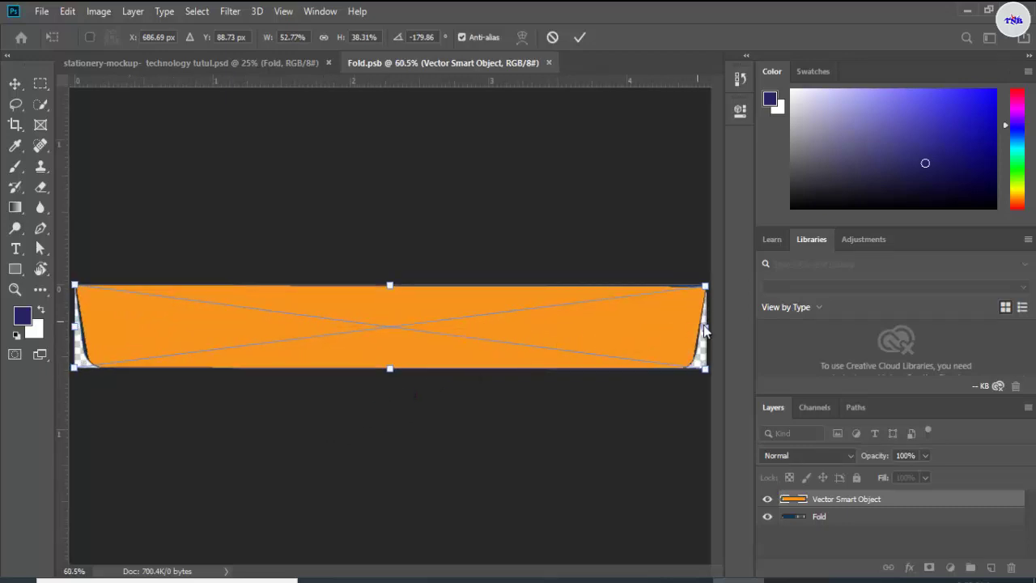
{"action": "key", "text": "Return"}
{"action": "key", "text": "ctrl+minus"}
{"action": "key", "text": "ctrl+s"}
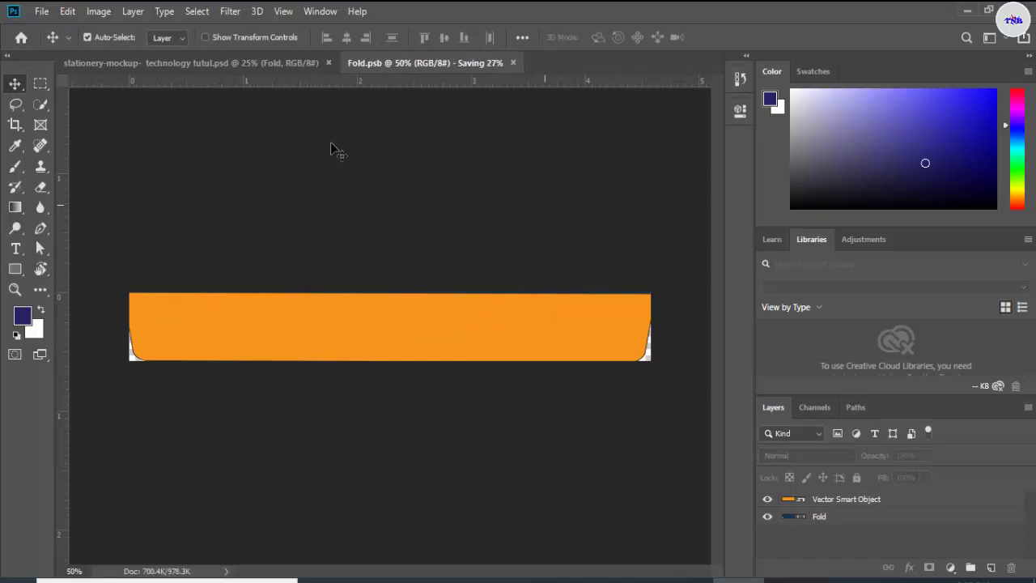
Open the Envelope (back) layer's smart object, dismissing the Missing Fonts warning.
{"action": "left_click", "coordinate": [275, 64]}
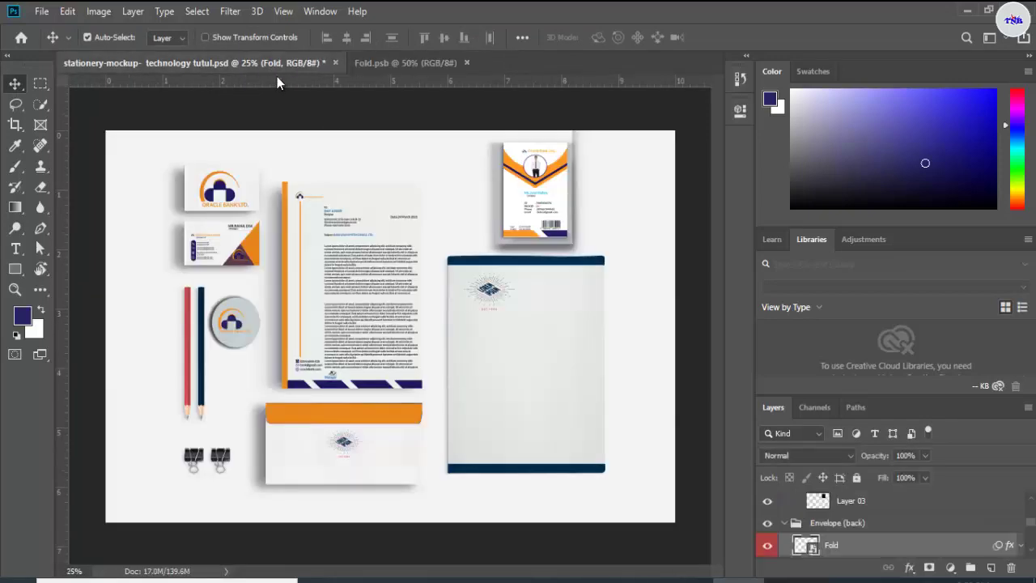
{"action": "left_click", "coordinate": [411, 469]}
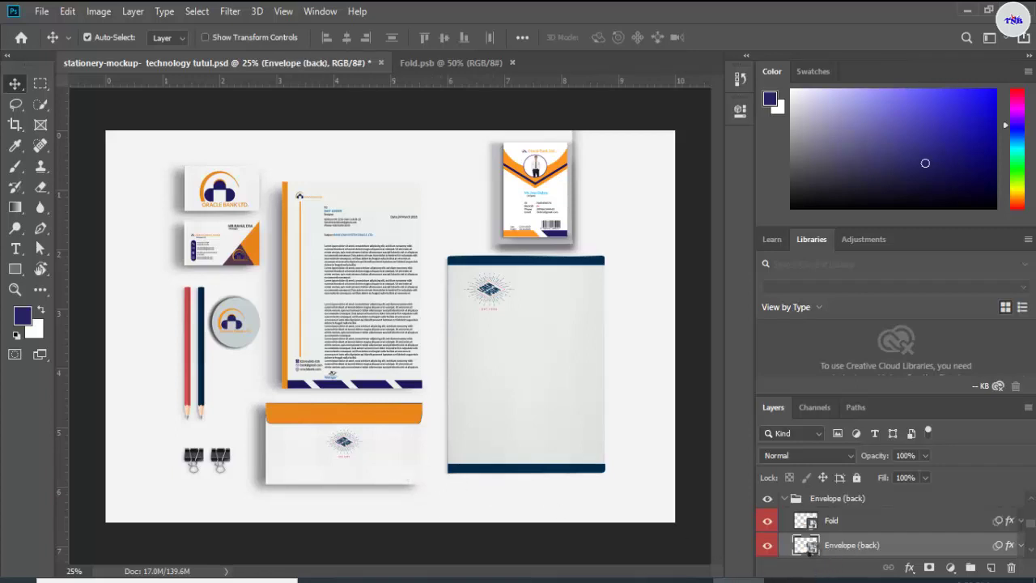
{"action": "double_click", "coordinate": [811, 548]}
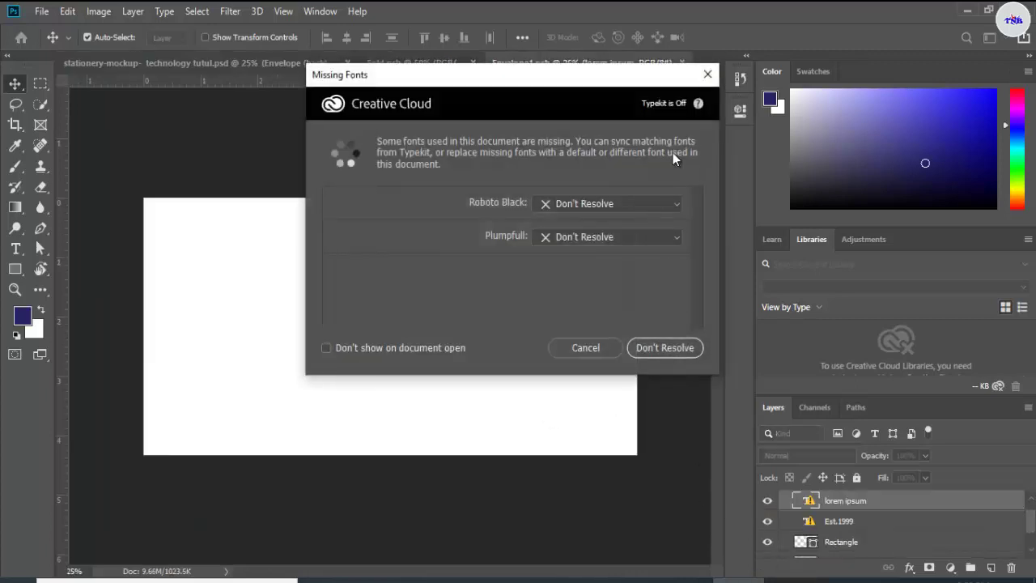
{"action": "left_click", "coordinate": [708, 74]}
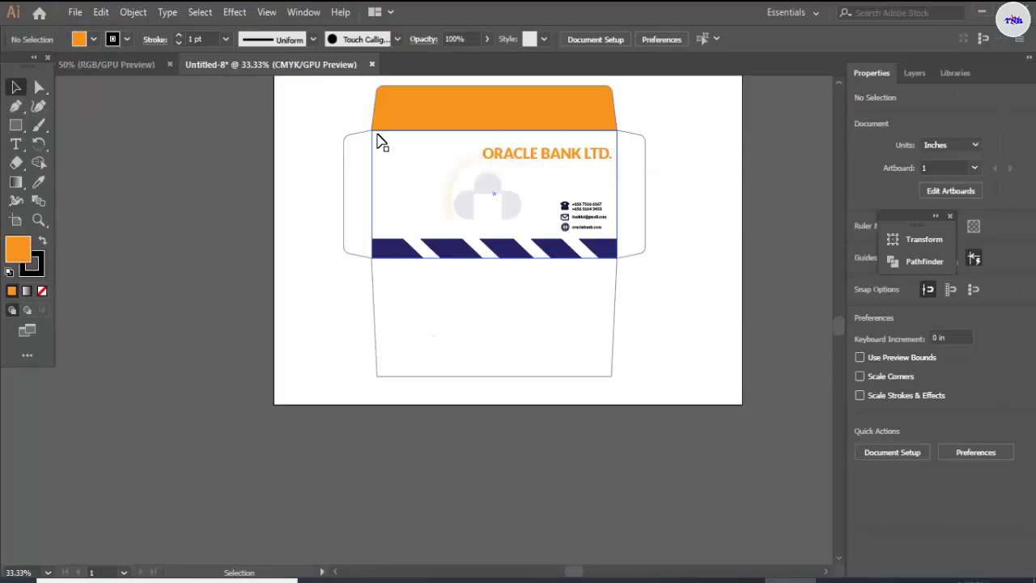
{"action": "mouse_move", "coordinate": [381, 143]}
{"action": "left_mouse_down"}
{"action": "mouse_move", "coordinate": [526, 222]}
{"action": "mouse_move", "coordinate": [517, 215]}
{"action": "left_mouse_up"}
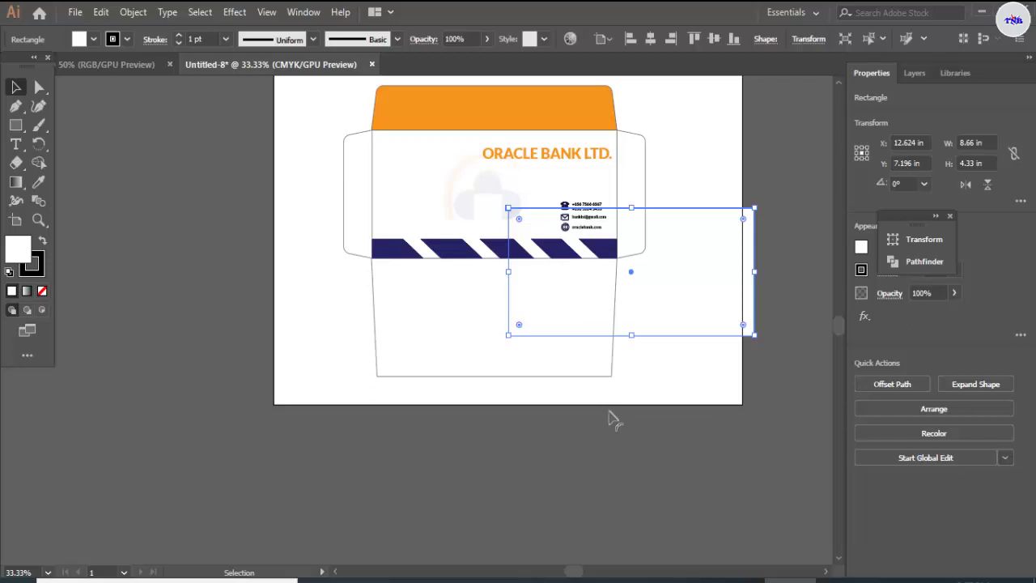
Undo the white rectangle move and copy the whole envelope front design.
{"action": "key", "text": "ctrl"}
{"action": "key", "text": "ctrl+z"}
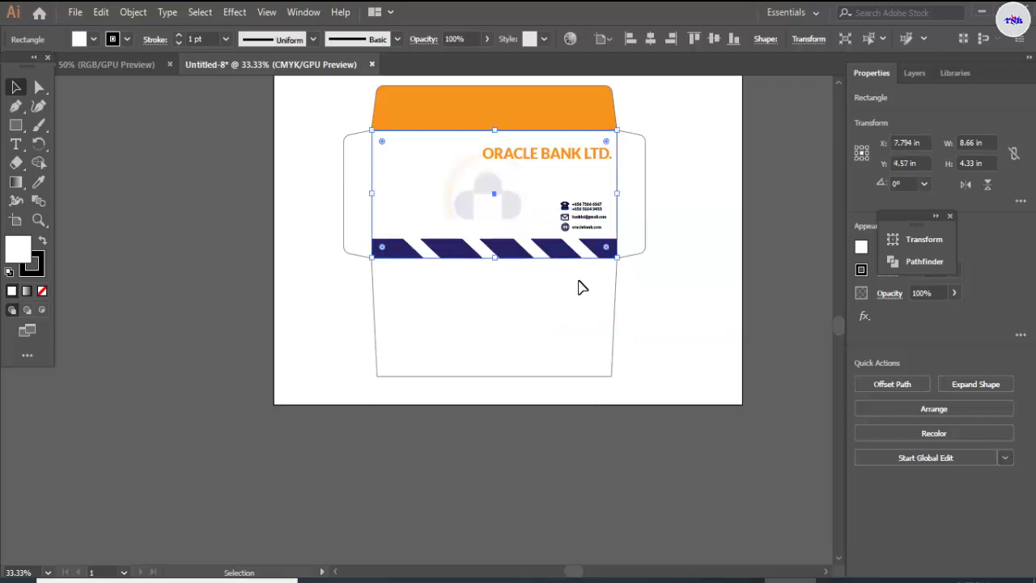
{"action": "left_click", "coordinate": [535, 199]}
{"action": "left_click", "coordinate": [662, 122]}
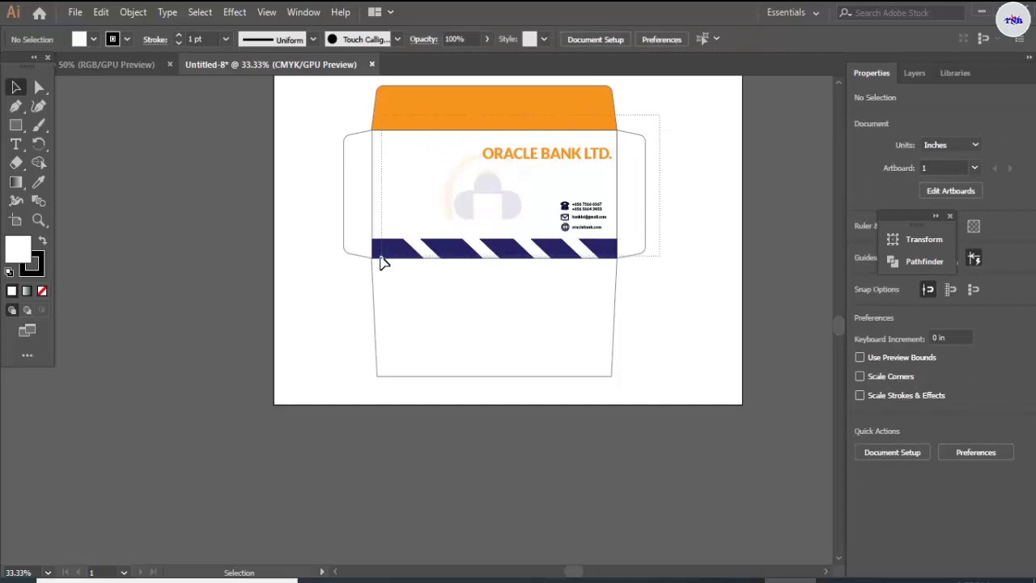
{"action": "left_click_drag", "start_coordinate": [380, 261], "coordinate": [528, 236]}
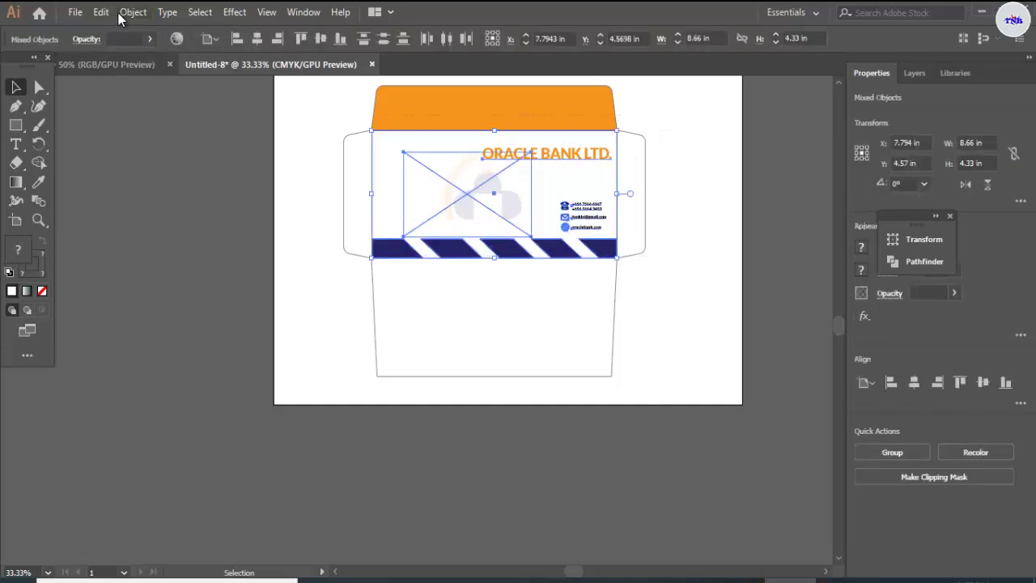
{"action": "left_click", "coordinate": [100, 11]}
{"action": "left_click", "coordinate": [132, 90]}
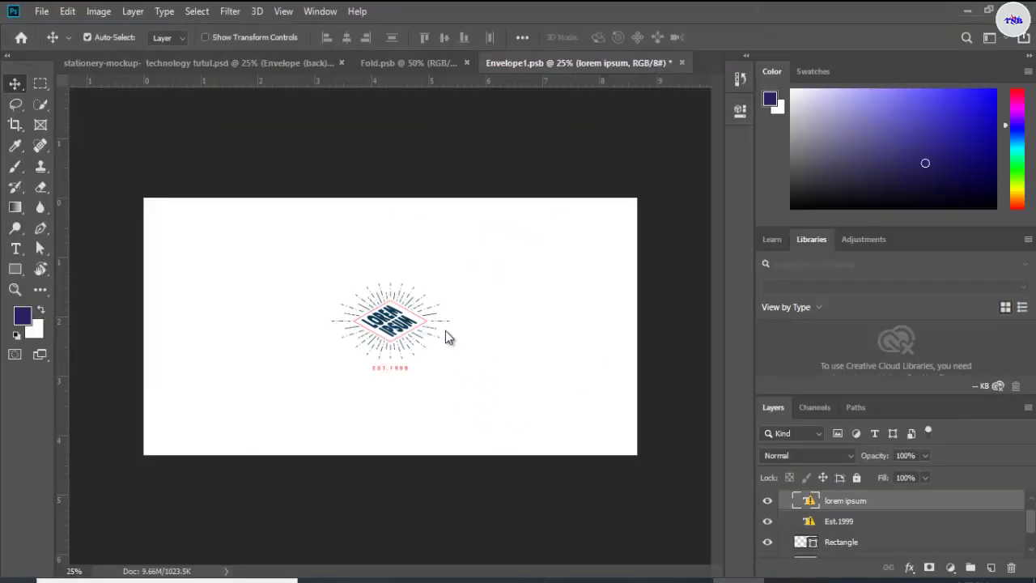
Paste the front design into Envelope1.psb as a Smart Object and commit the placement.
{"action": "key", "text": "ctrl+v"}
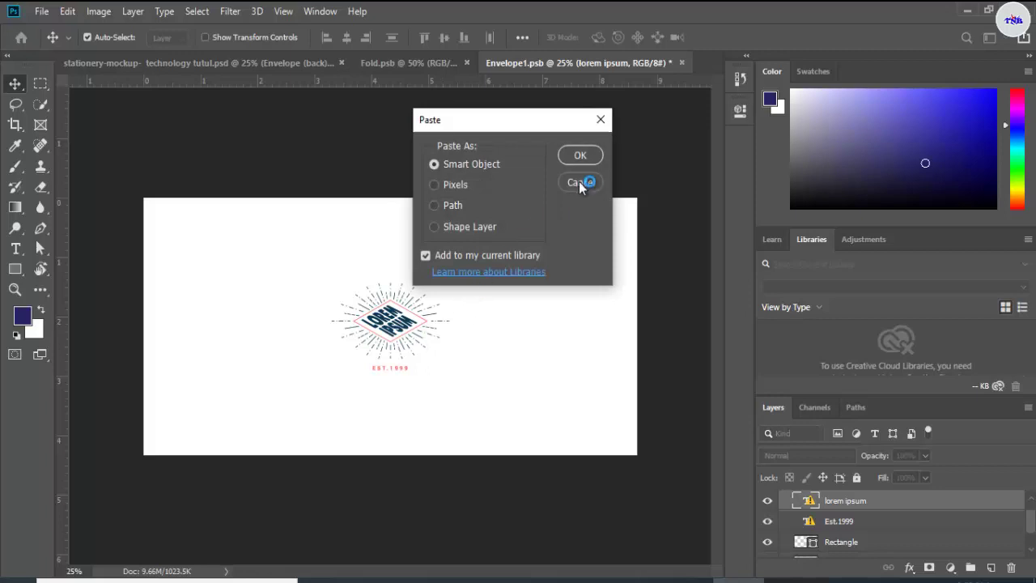
{"action": "left_click", "coordinate": [579, 156]}
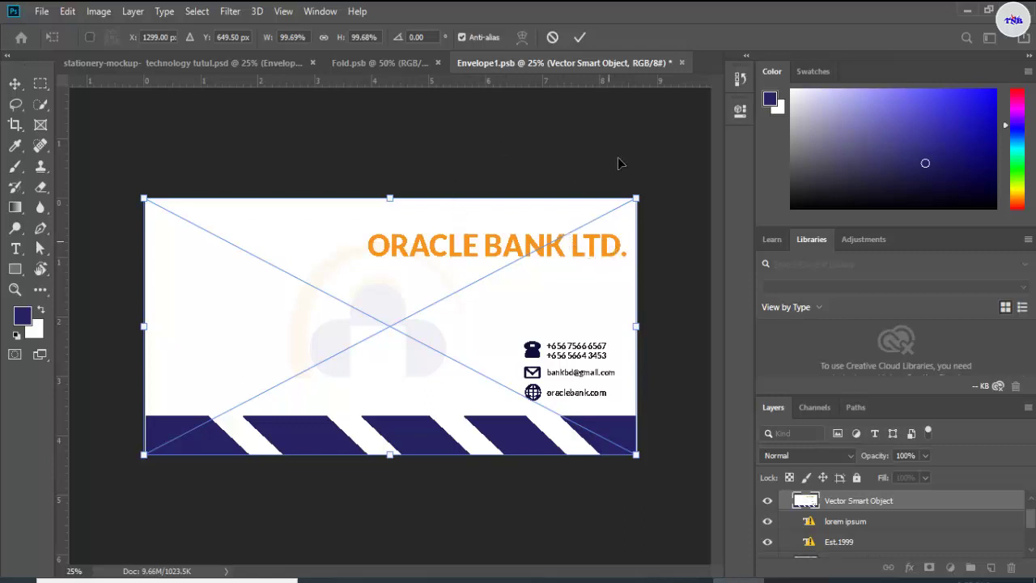
{"action": "left_click", "coordinate": [579, 41]}
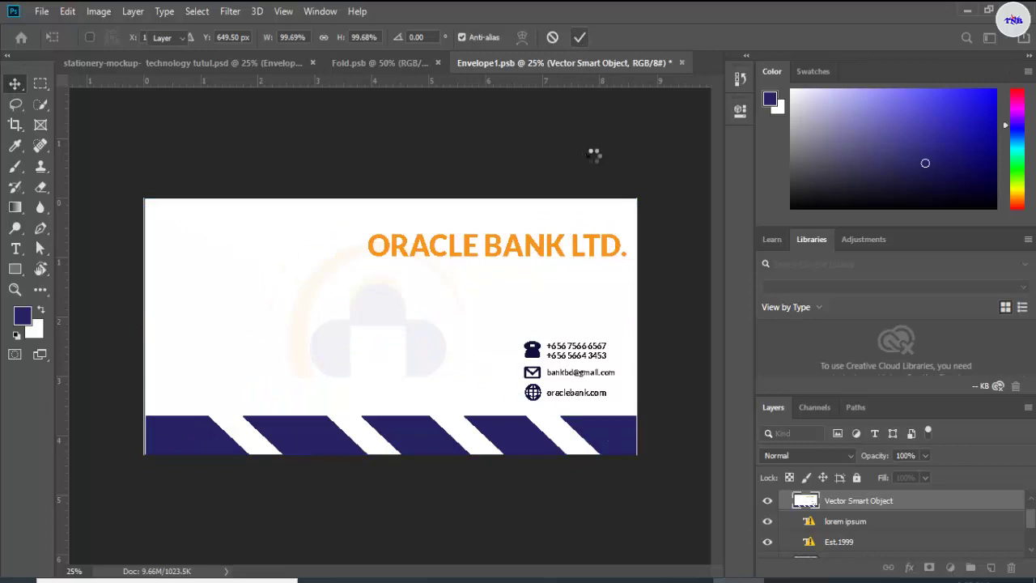
{"action": "left_click", "coordinate": [583, 282]}
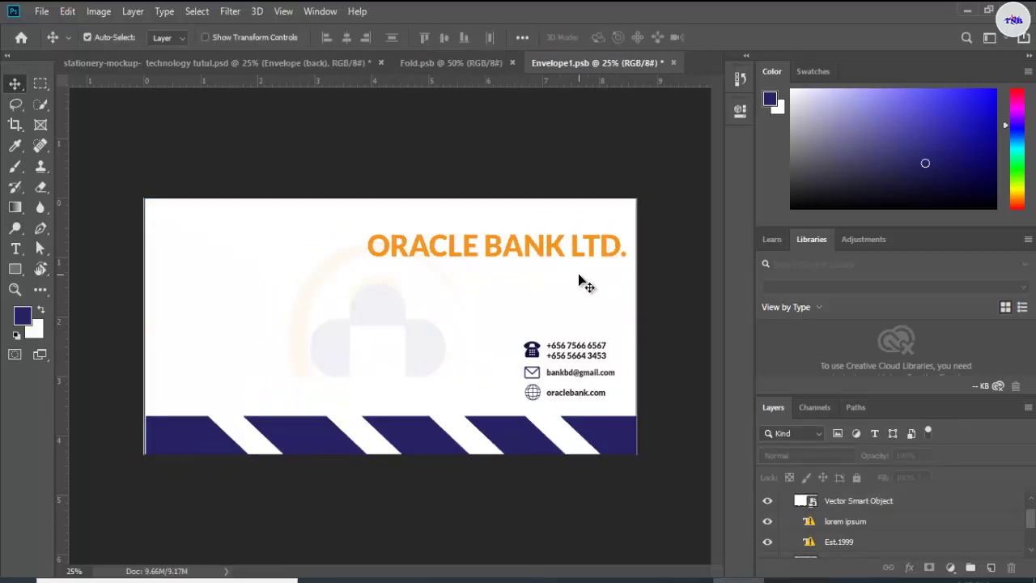